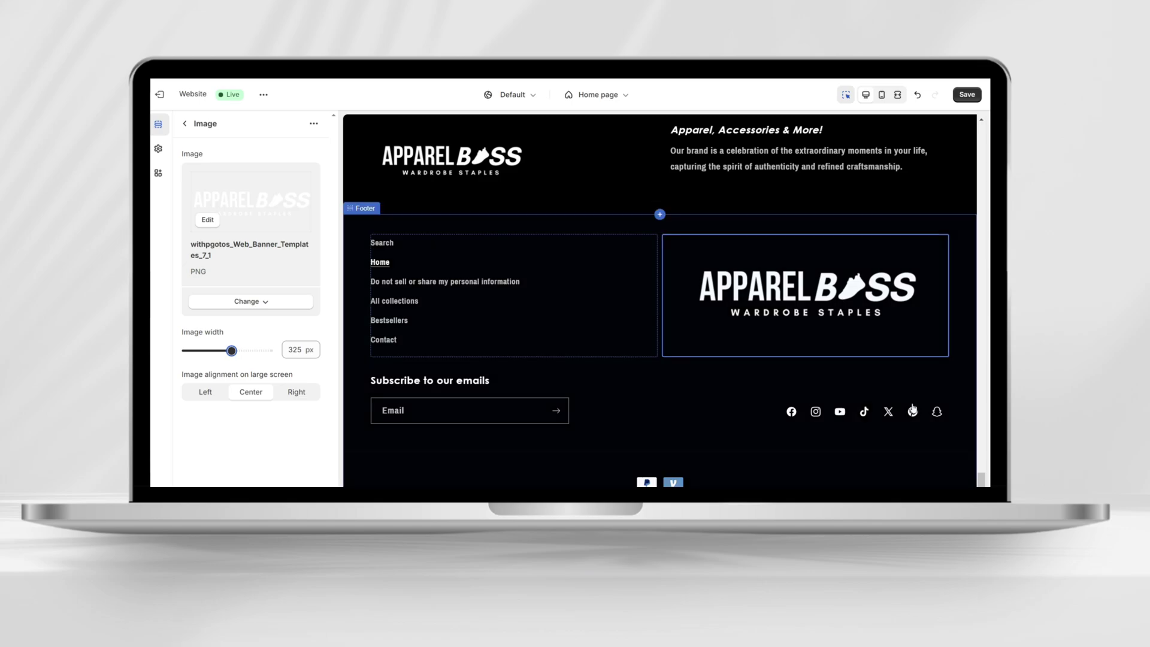
Step: Preview the footer's menu links and ApparelBoss logo full-screen, then save the footer
click(897, 95)
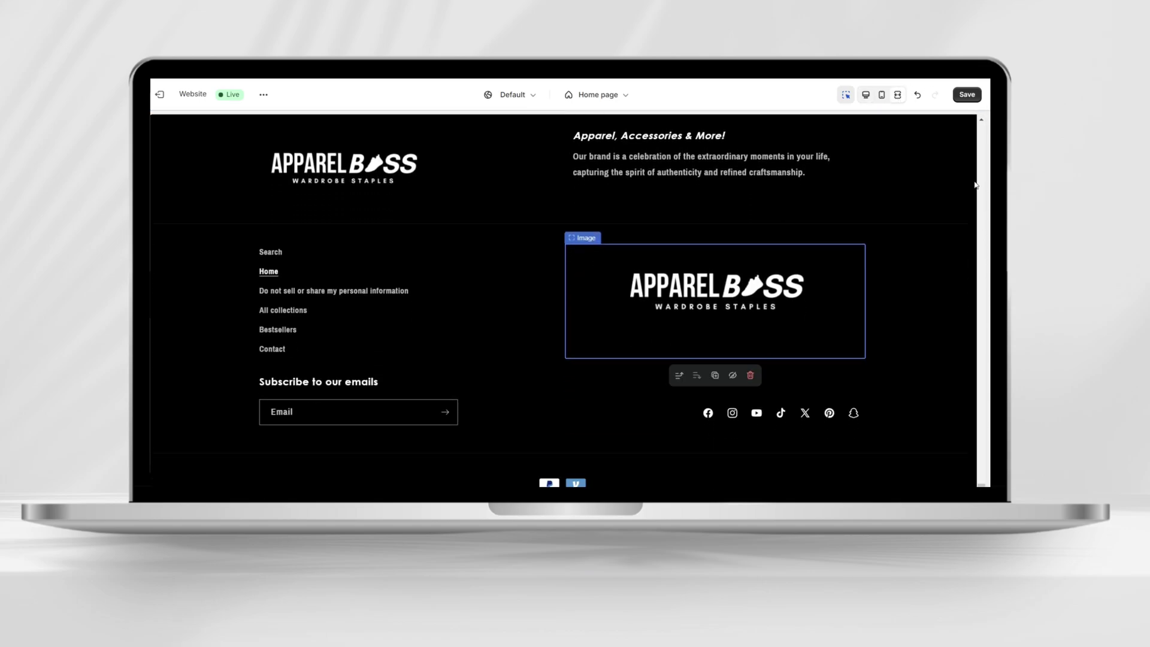
click(965, 94)
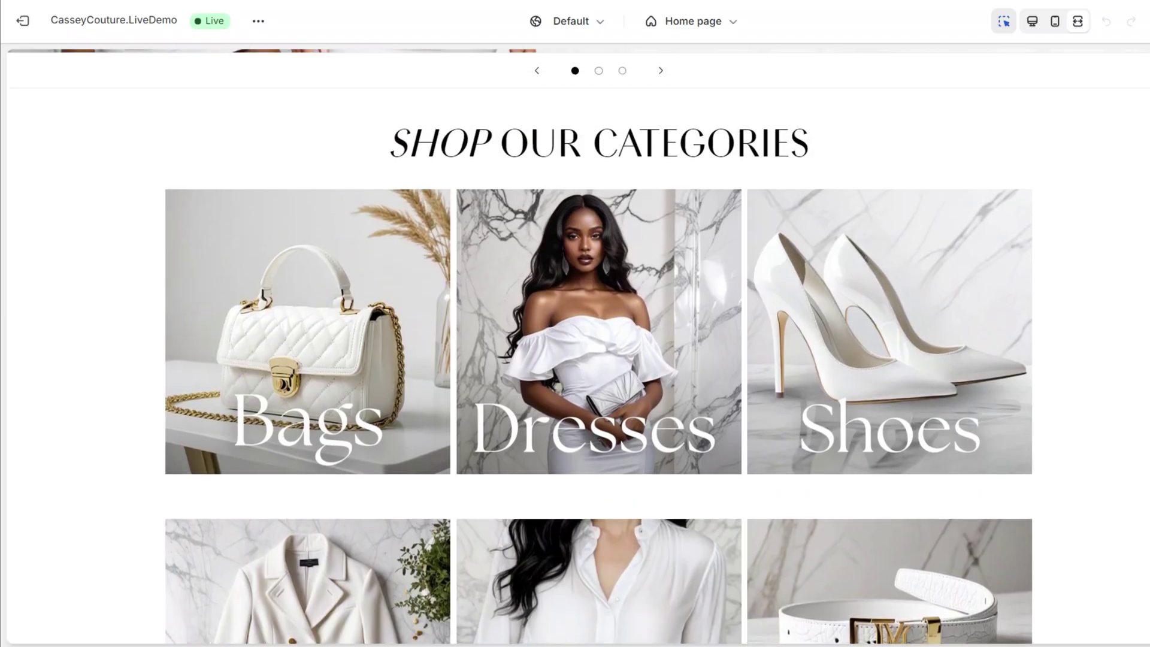
scroll(664, 222, up, 10)
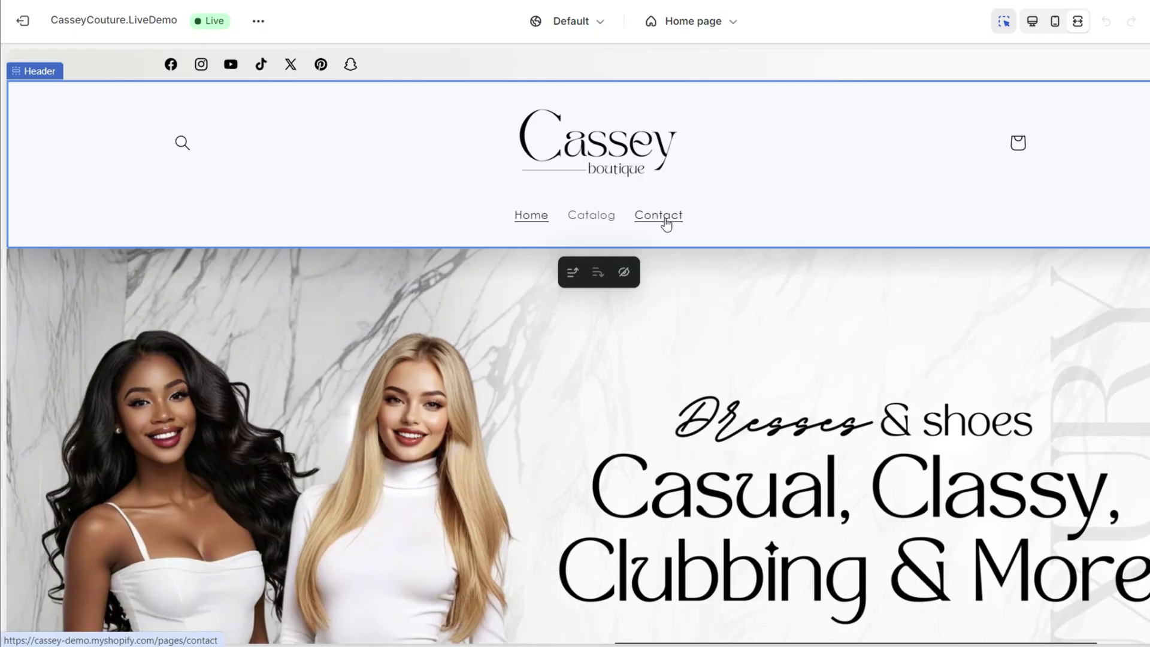
Step: Add a Contact form section below Multicolumn on the home page
click(665, 223)
scroll(575, 350, down, 3)
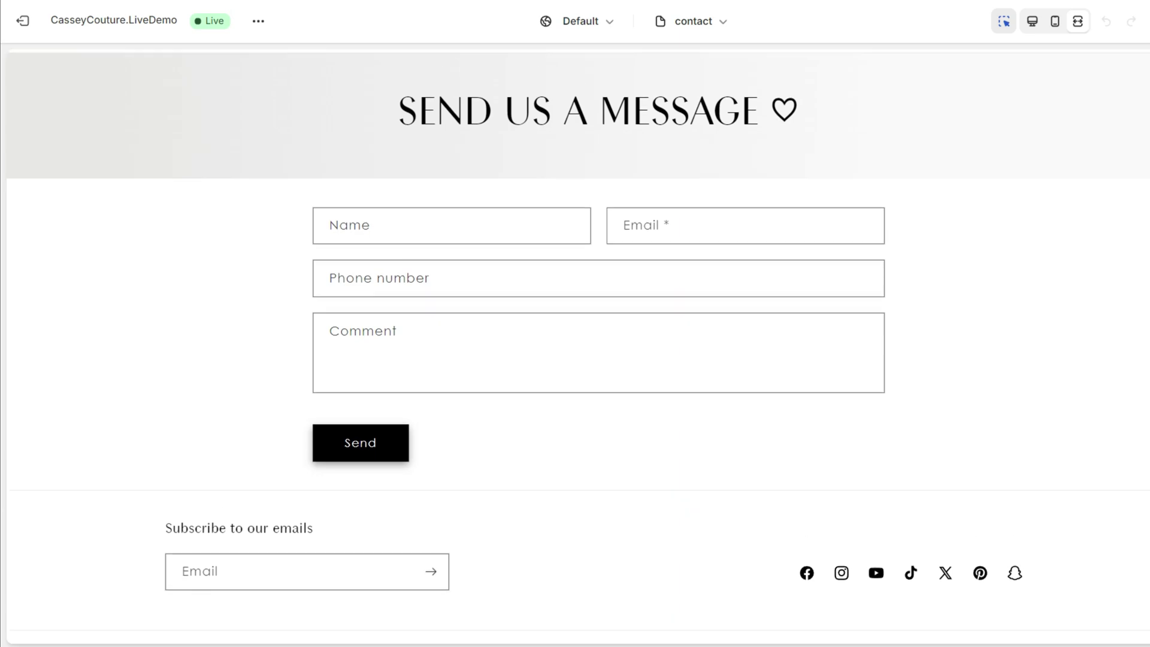
scroll(575, 350, up, 2)
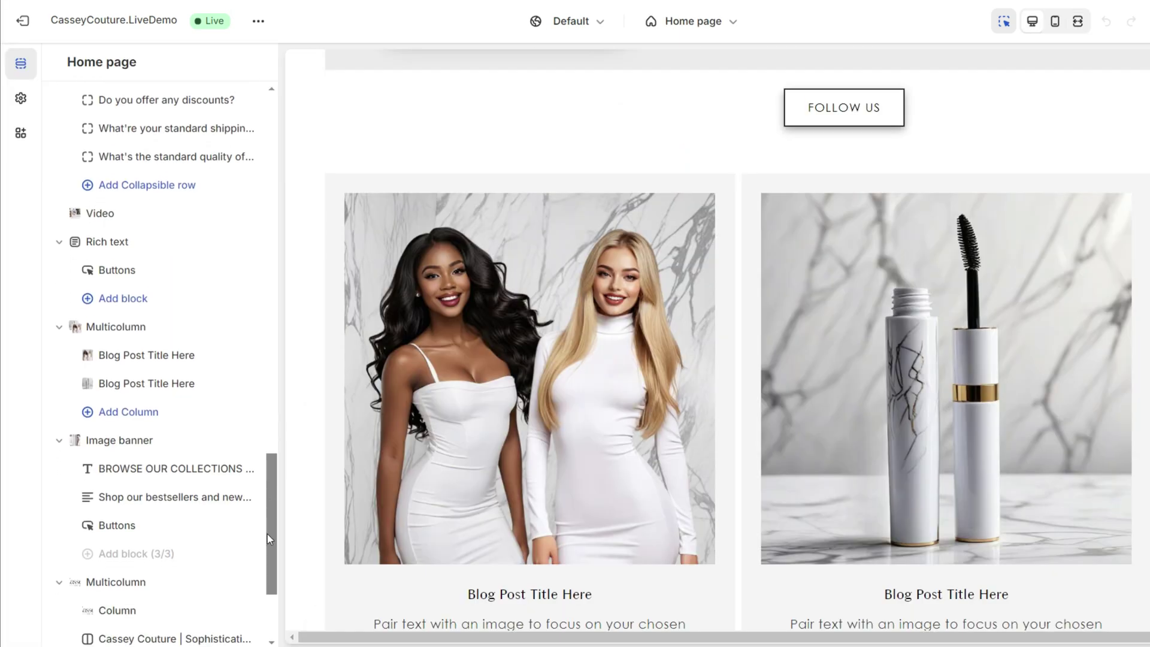
drag(267, 534, 262, 599)
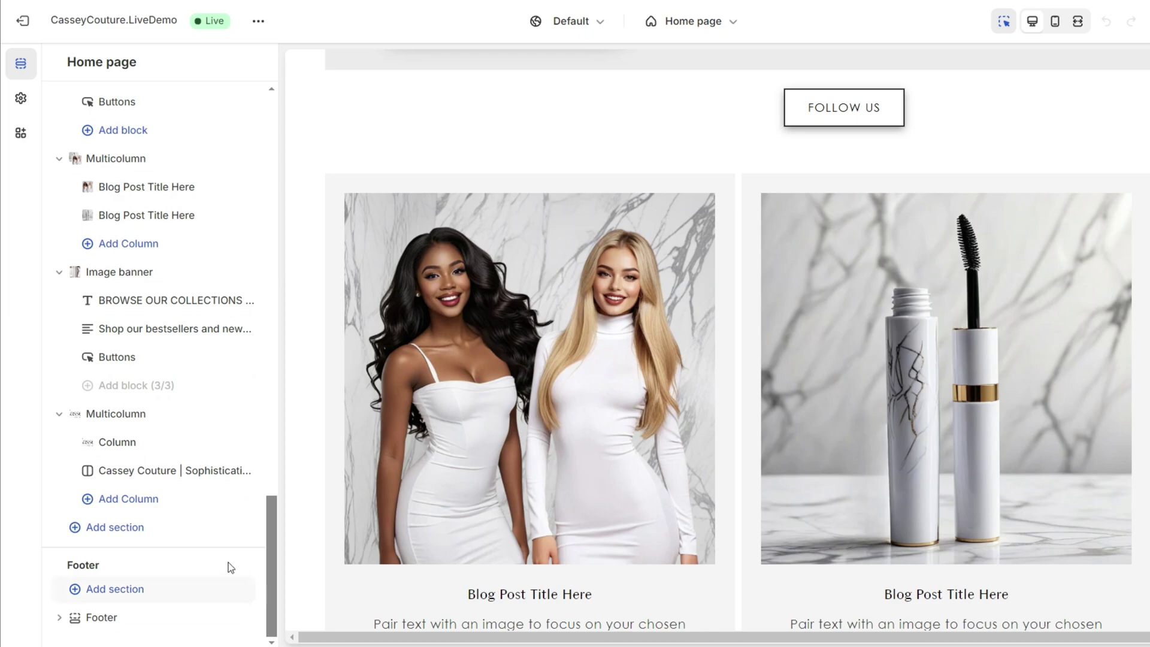
click(169, 528)
click(312, 512)
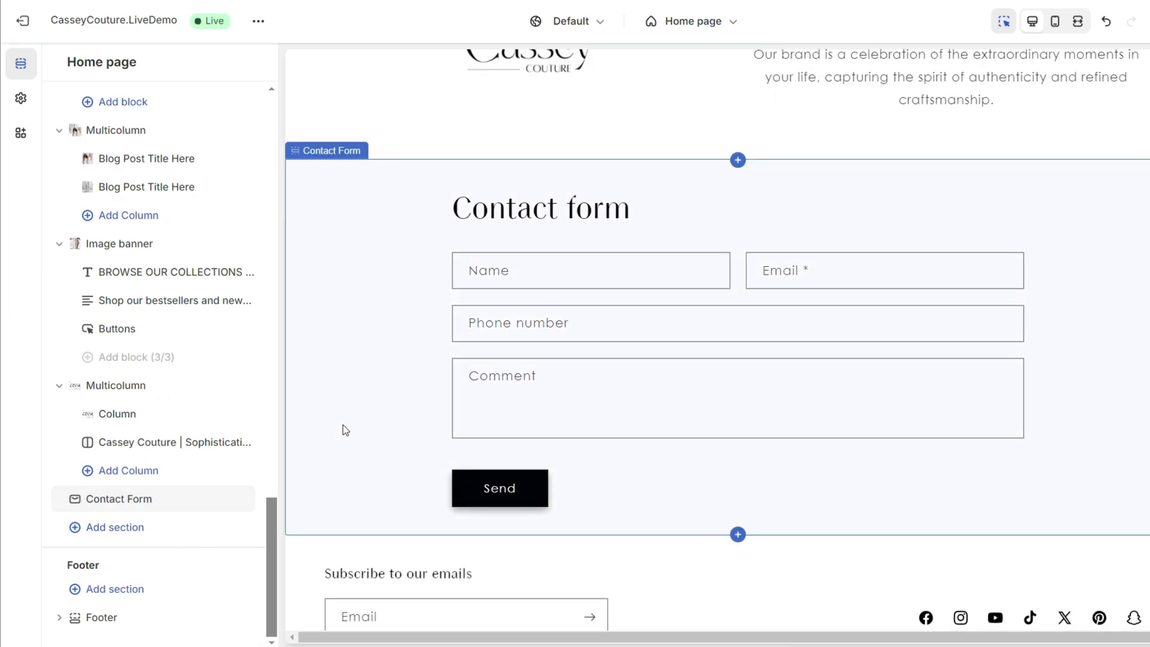
Step: Change the contact form heading to 'Have an inquiry? Contact Us'
click(343, 425)
triple_click(128, 168)
text(Have an inqu)
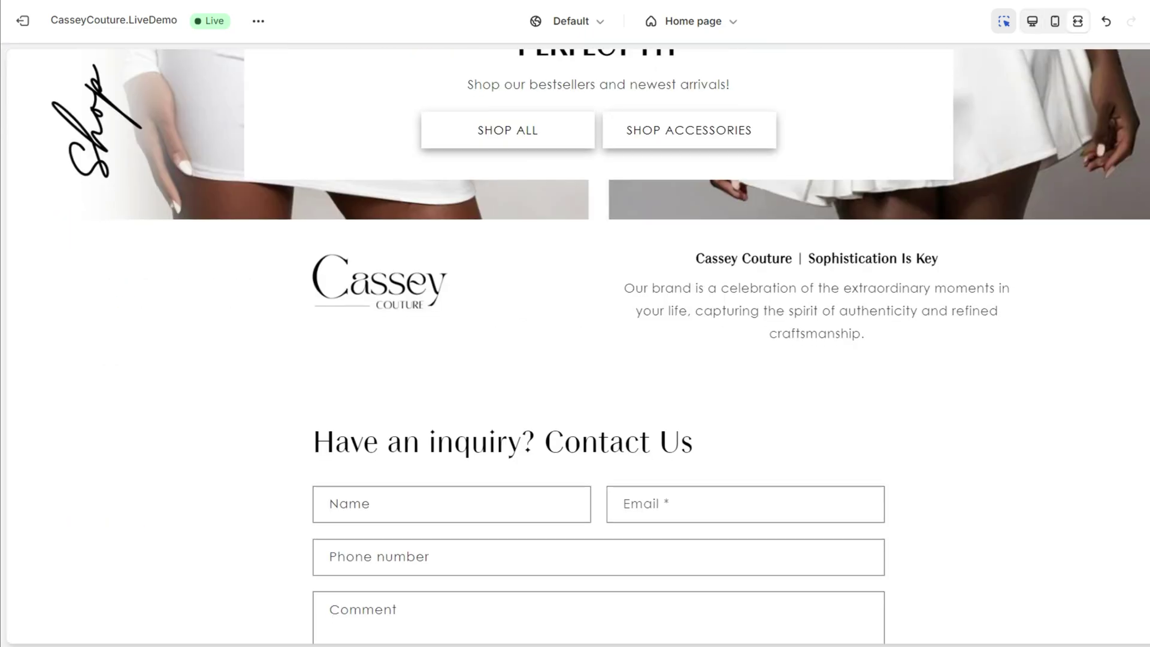
scroll(575, 345, down, 3)
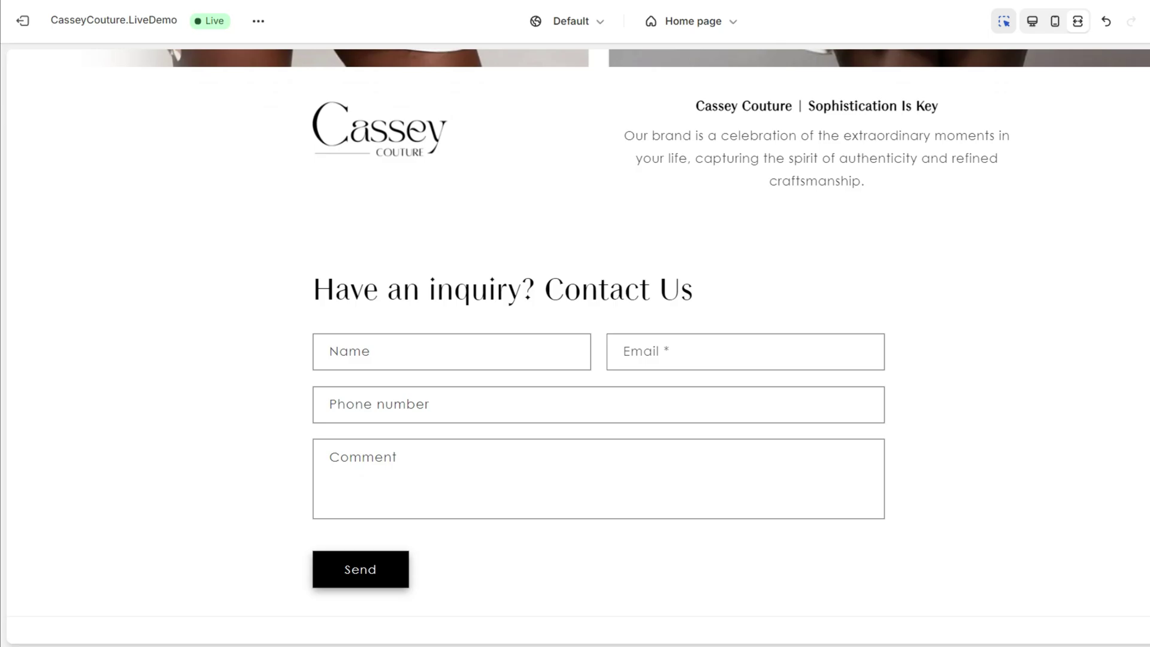
scroll(575, 345, down, 4)
scroll(574, 344, up, 2)
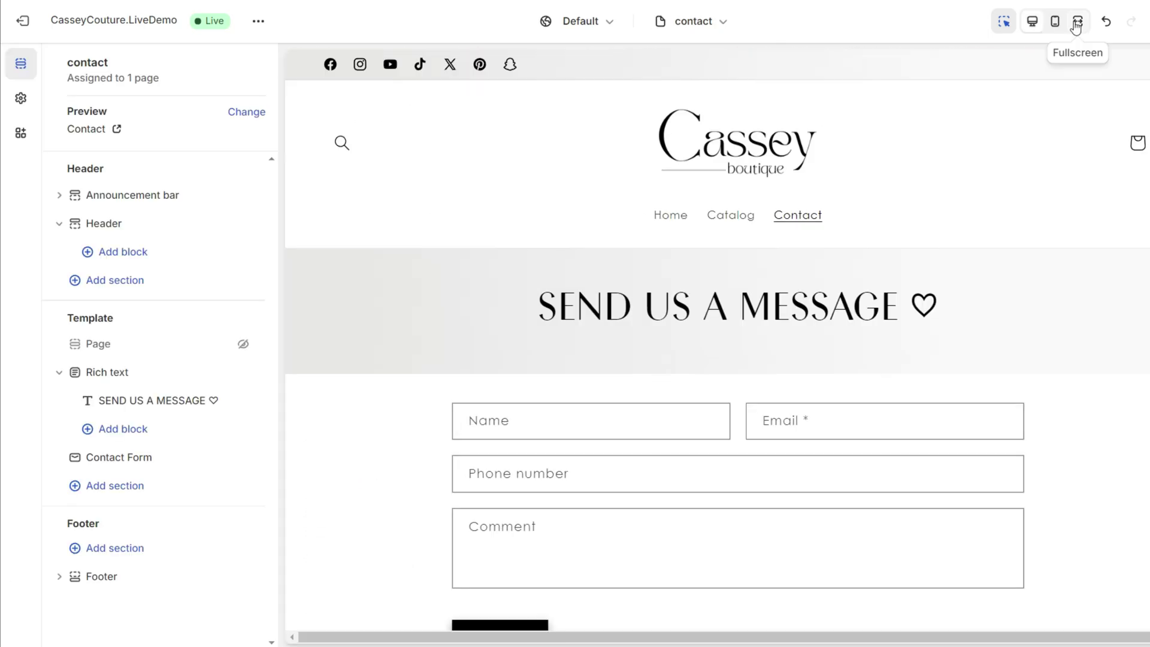
Step: Add a Rich text section to the contact page, placed above the contact form
click(1077, 21)
scroll(575, 345, down, 4)
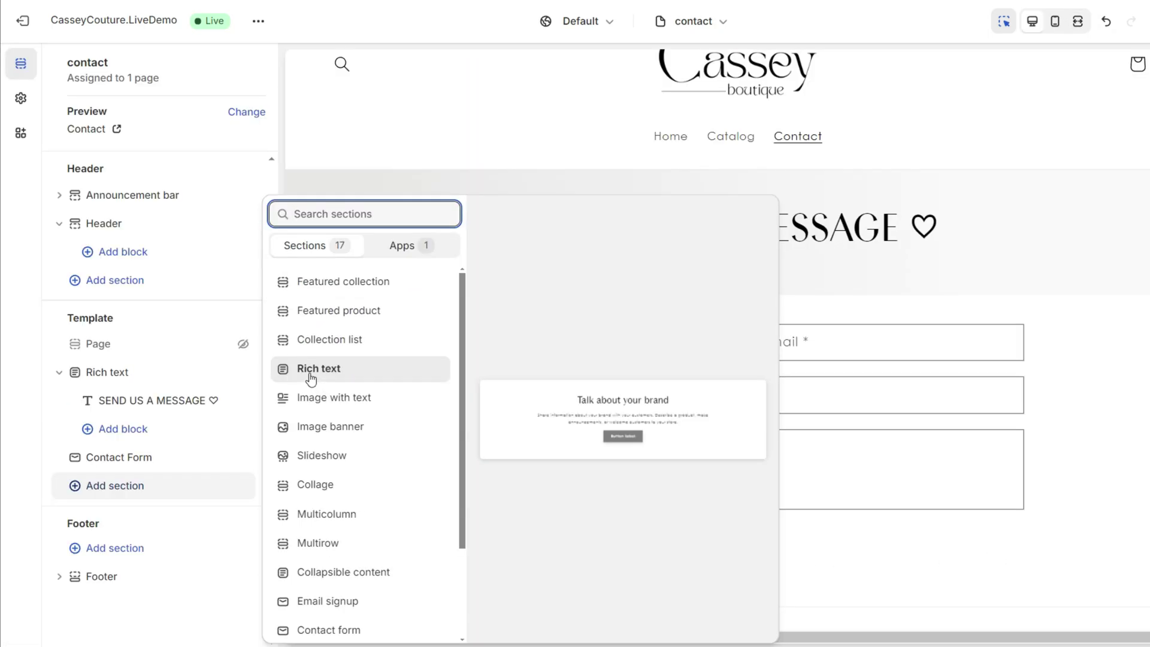
click(311, 374)
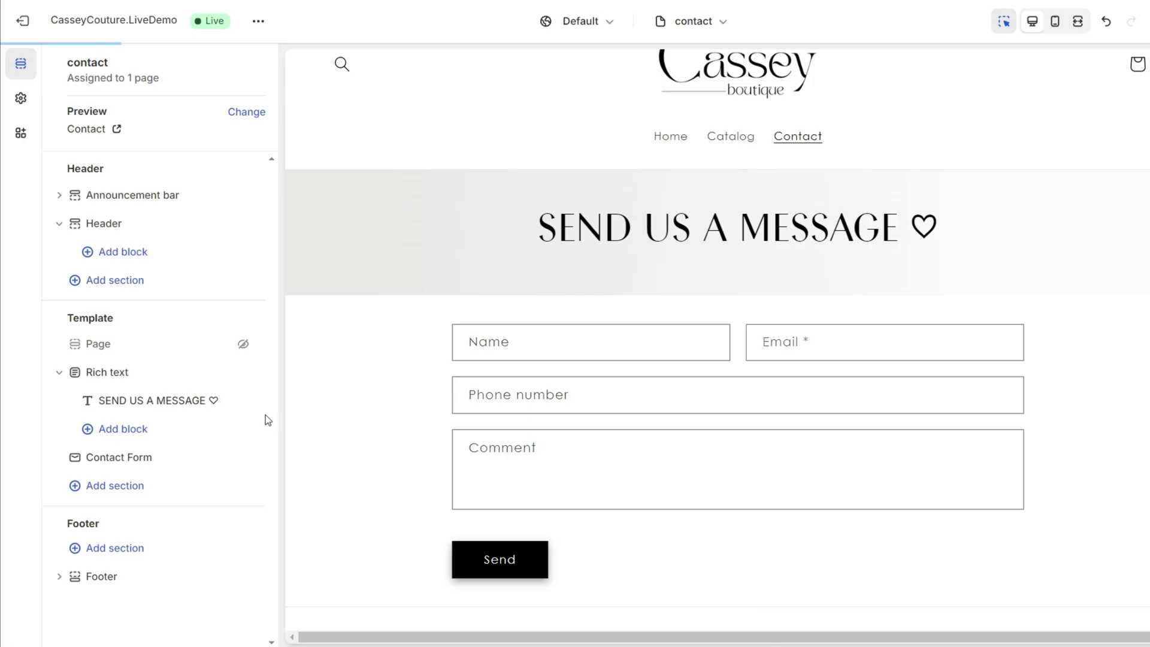
drag(73, 390, 72, 458)
Step: Replace its text with the hours 8am - 8pm Sunday - Friday and duplicate the block
click(179, 513)
triple_click(157, 200)
right_click(158, 201)
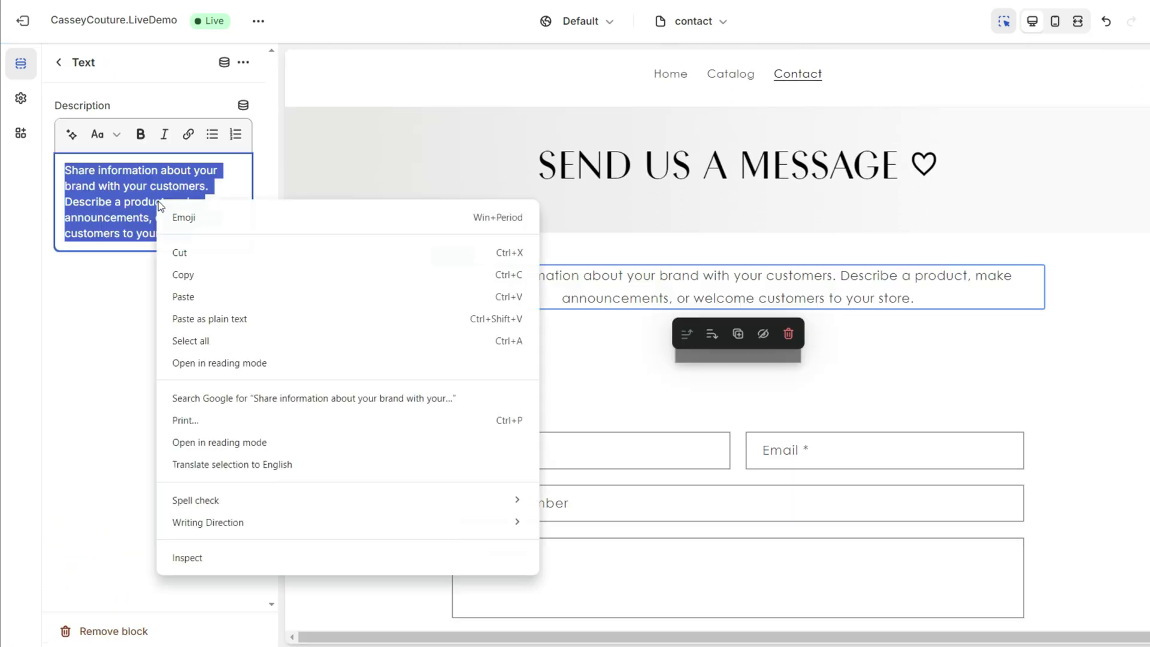
click(203, 299)
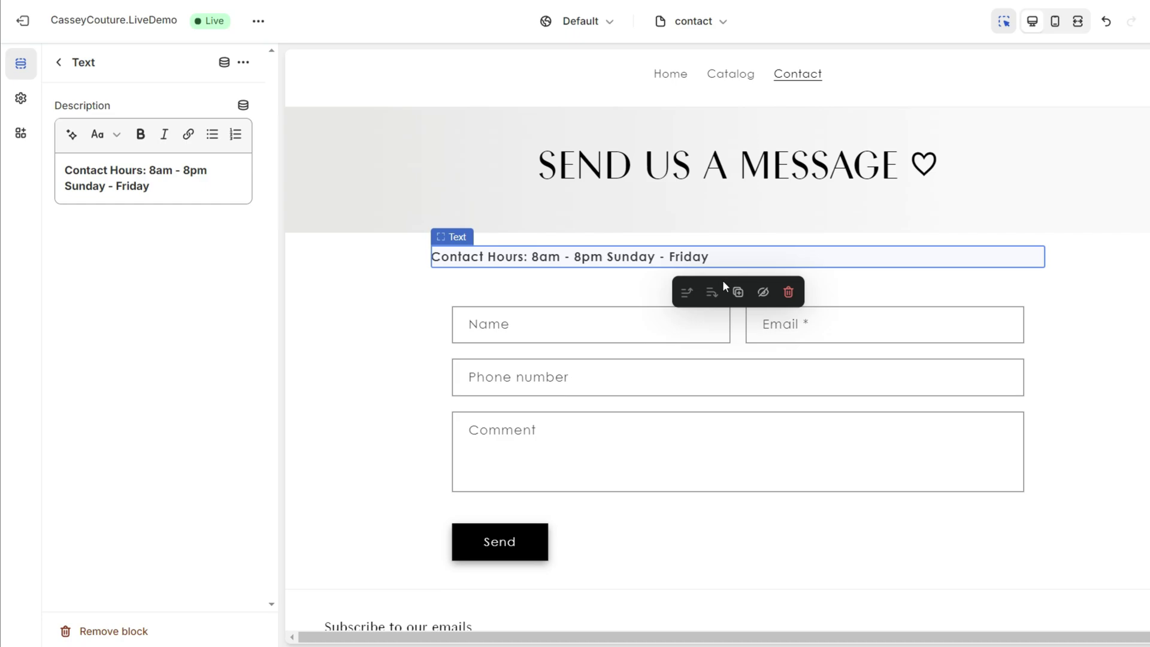
click(737, 293)
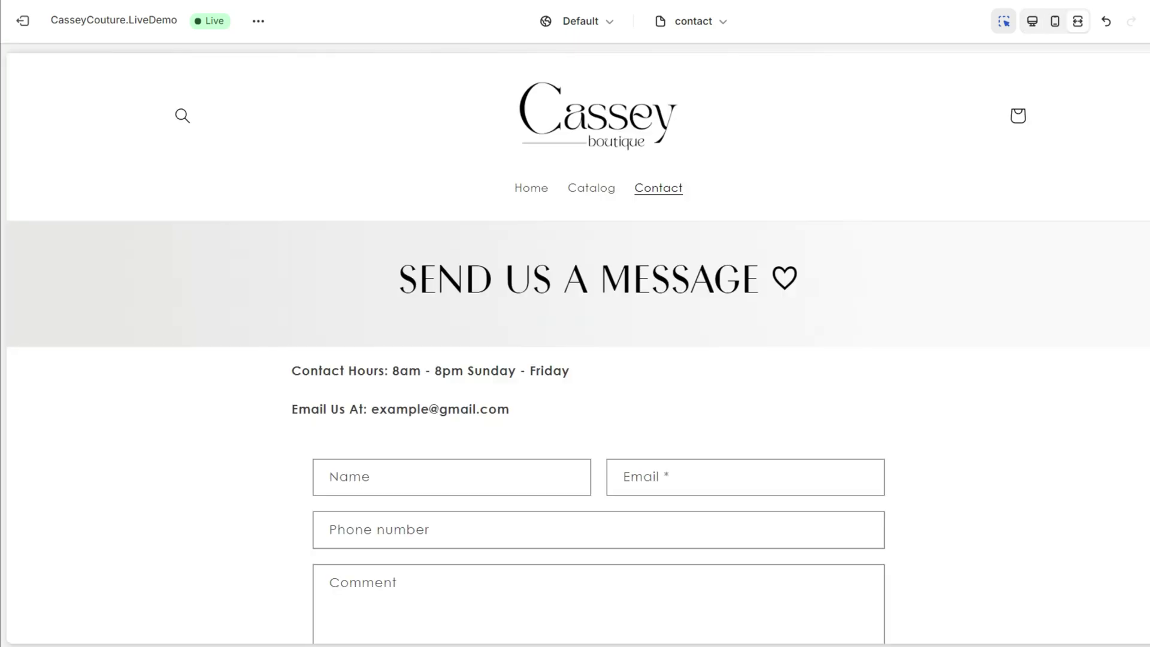
scroll(578, 347, down, 2)
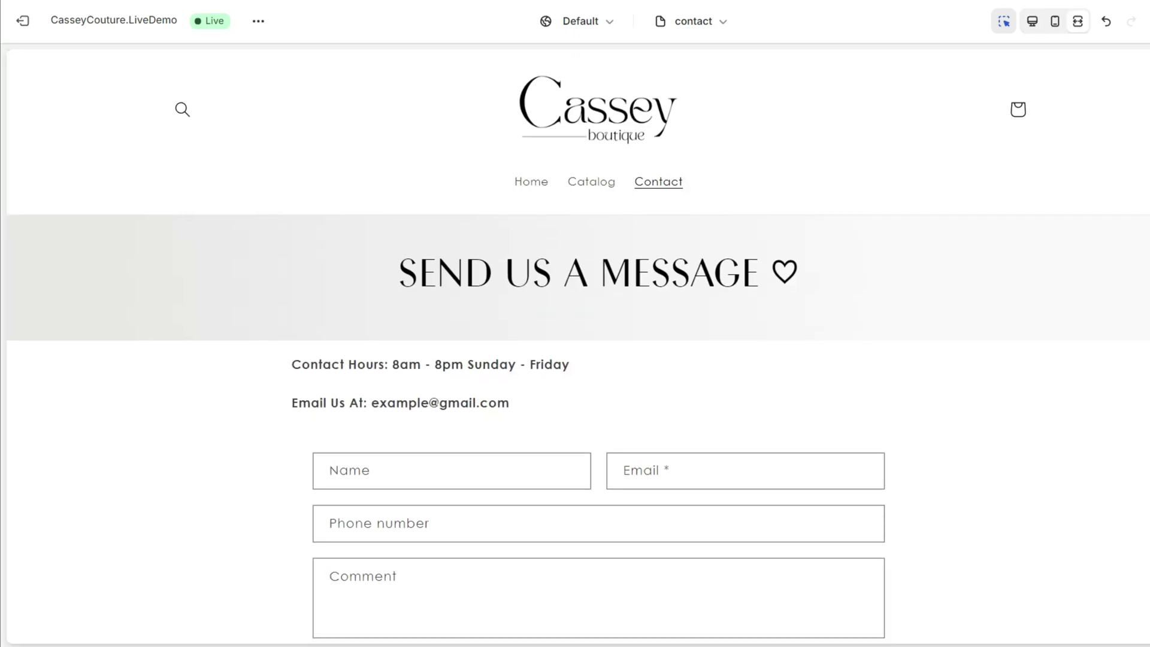
scroll(577, 348, down, 3)
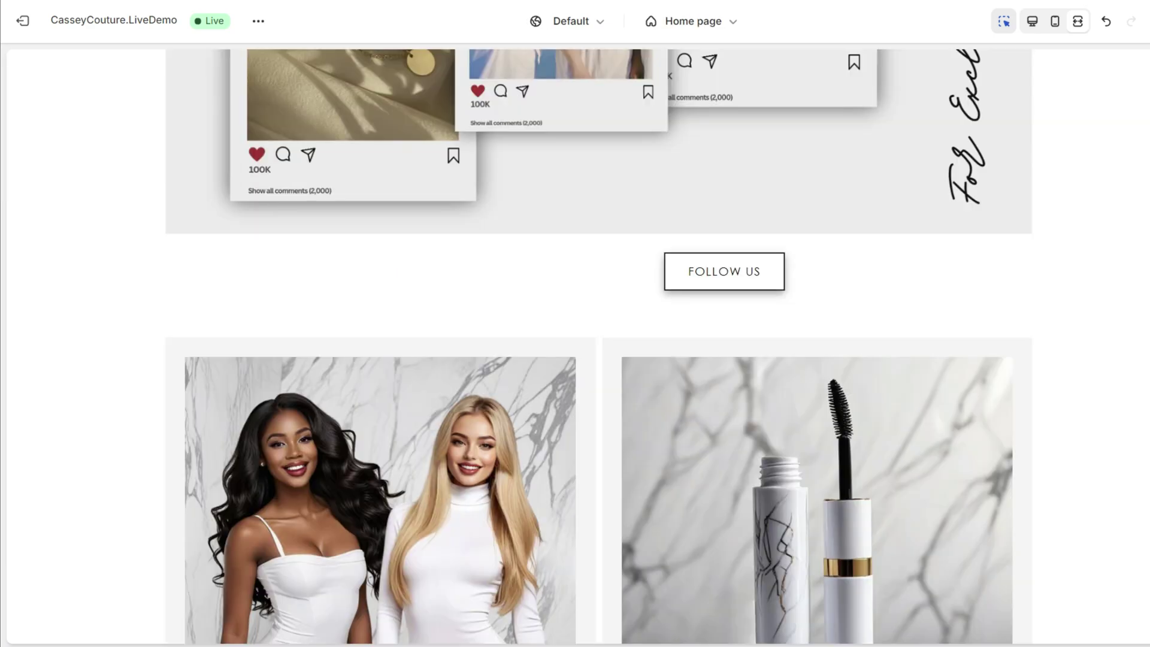
scroll(598, 346, down, 5)
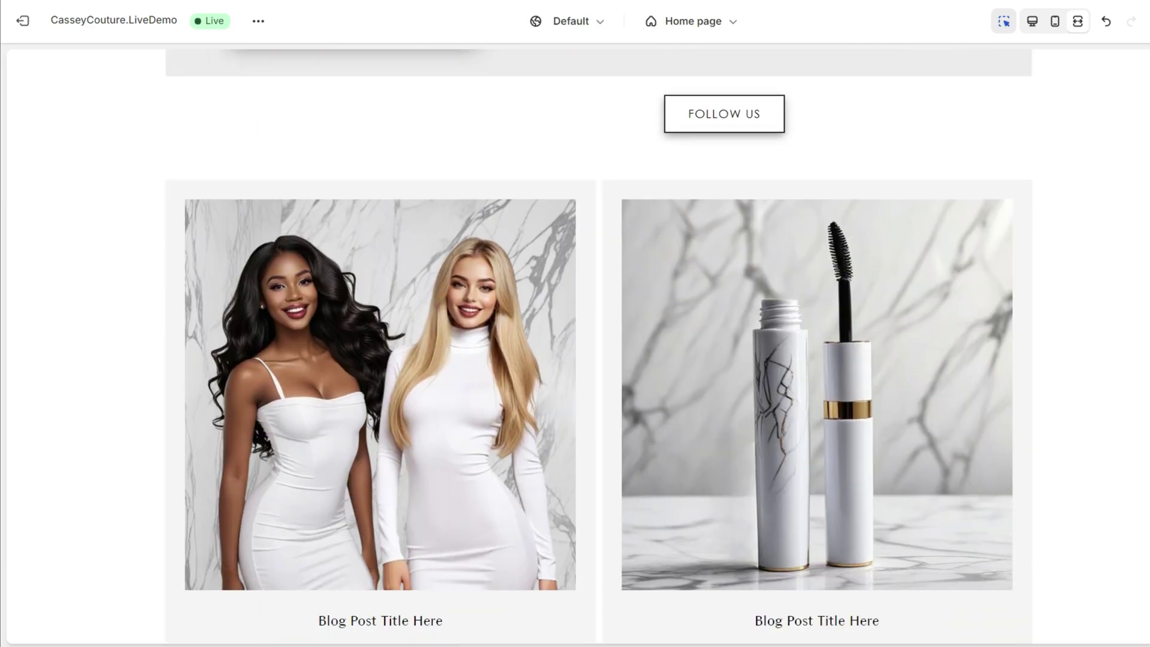
scroll(598, 346, down, 8)
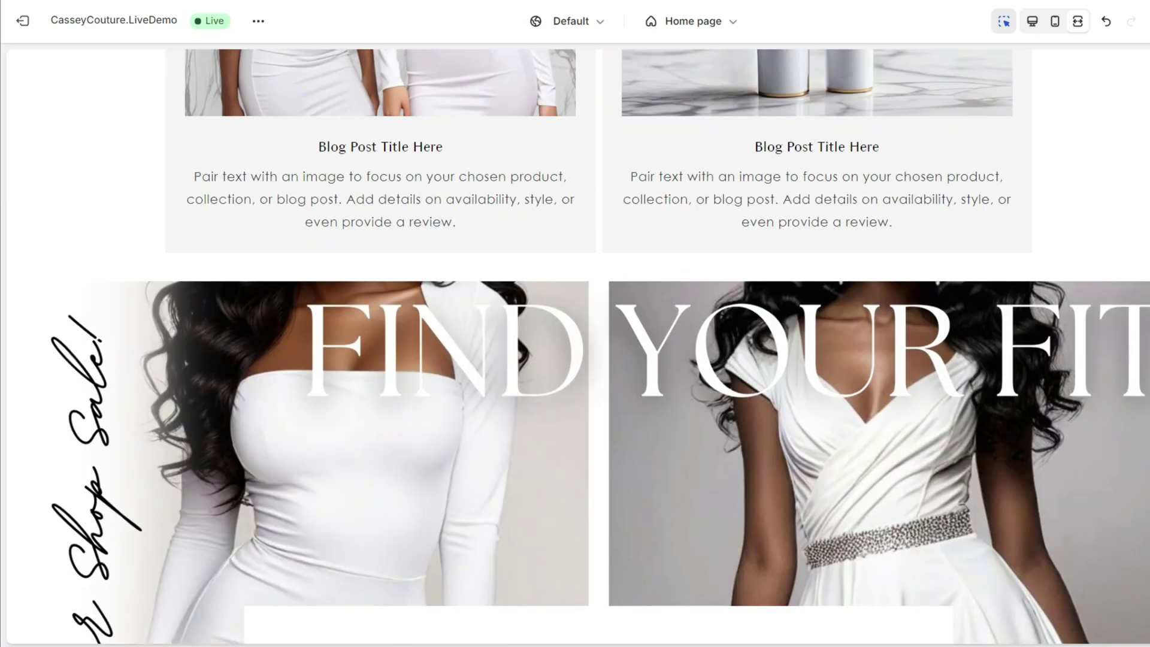
scroll(598, 346, down, 3)
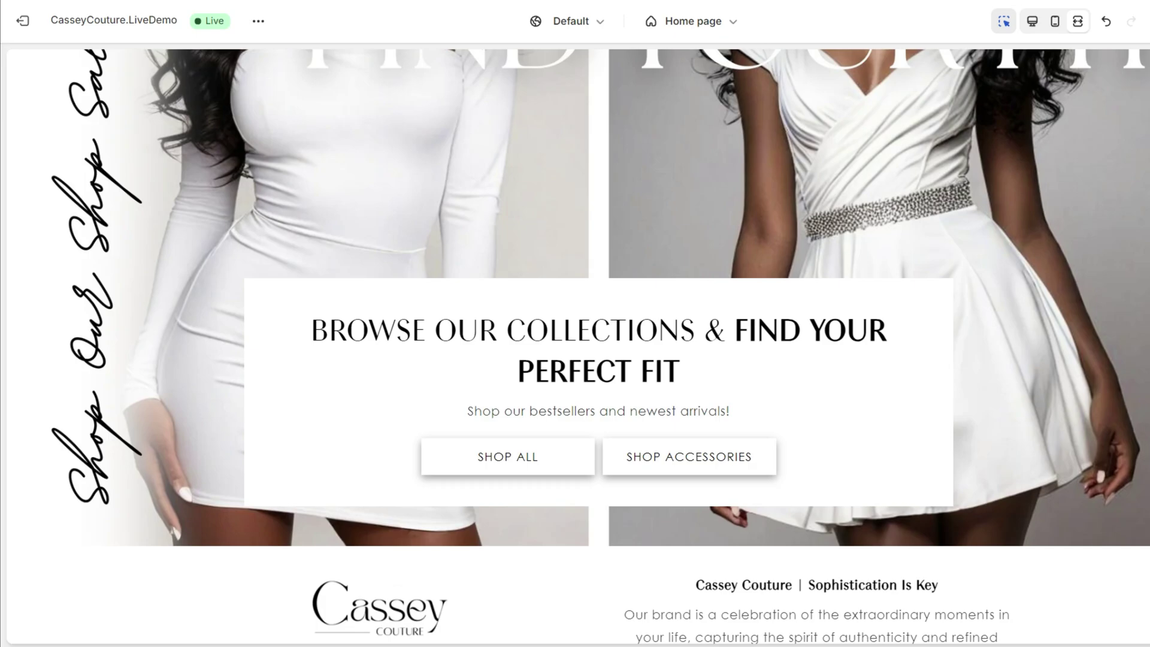
scroll(598, 346, up, 4)
scroll(598, 347, down, 2)
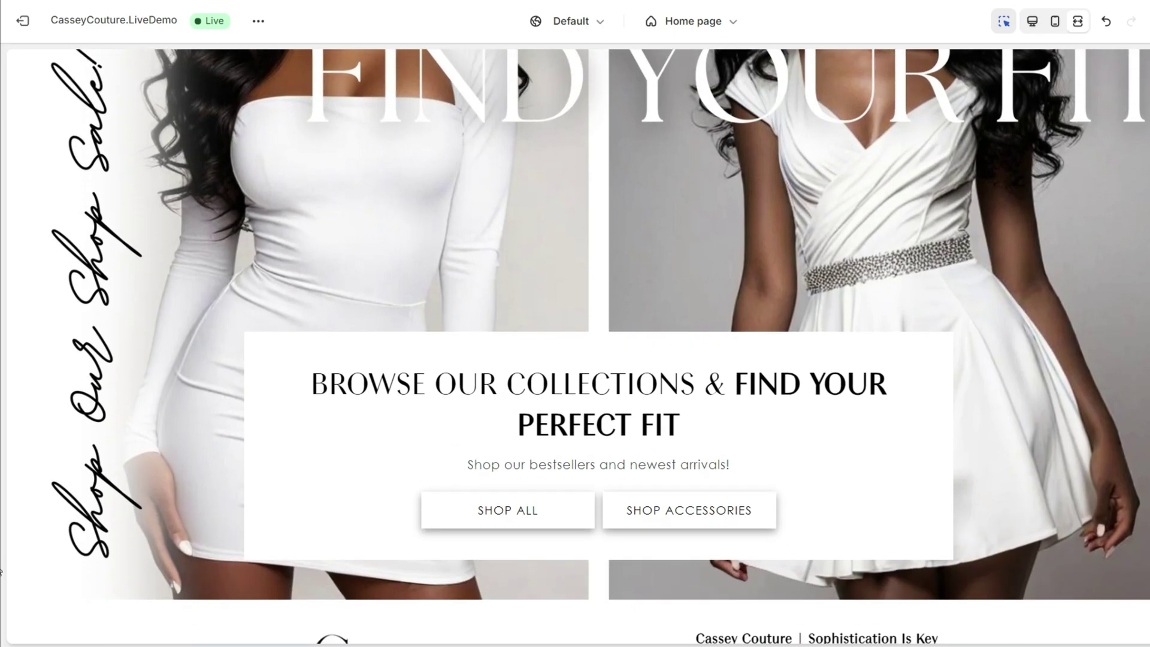
scroll(598, 347, up, 3)
scroll(598, 346, down, 3)
scroll(746, 446, up, 1)
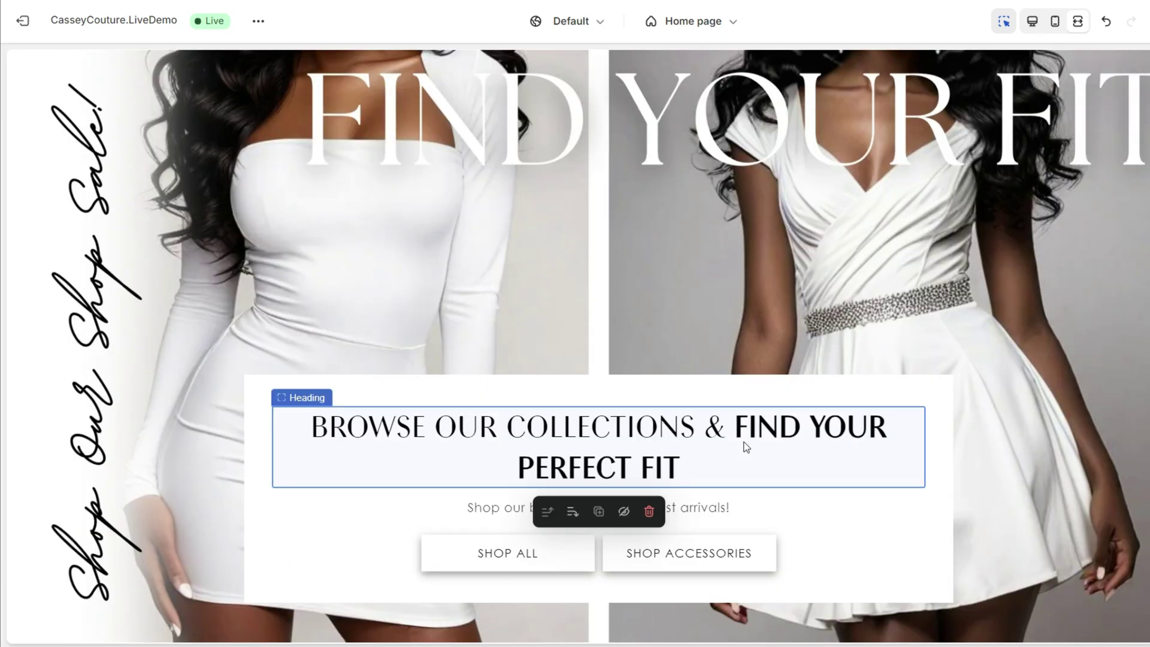
scroll(741, 440, down, 1)
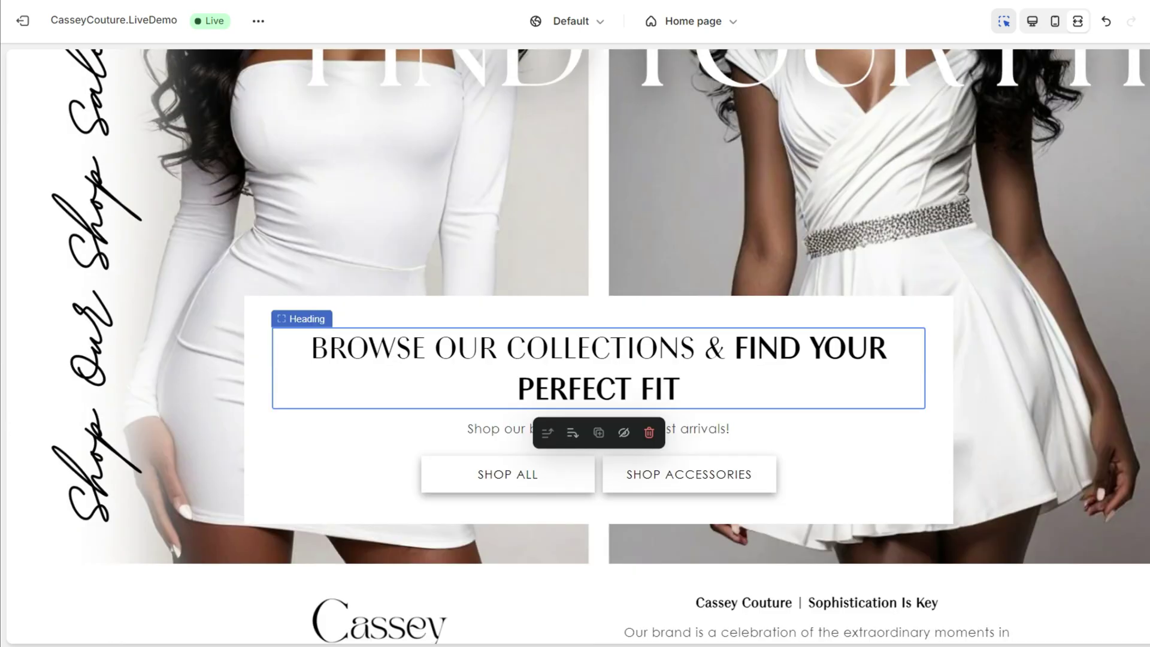
scroll(740, 440, up, 3)
scroll(599, 348, down, 2)
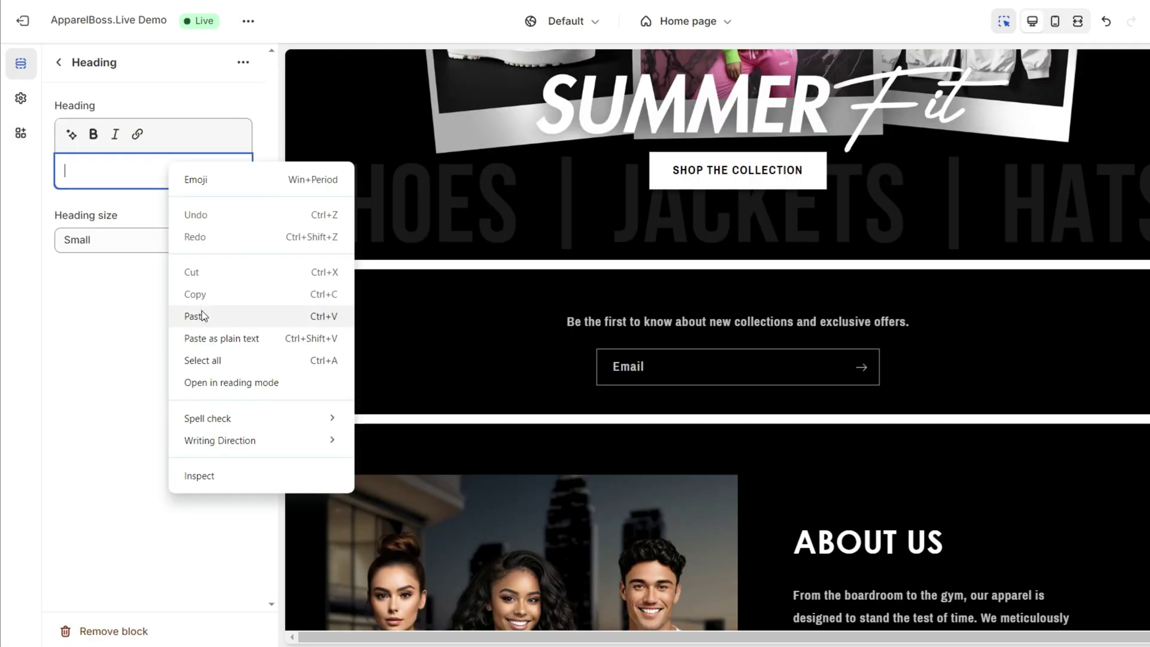
Step: Paste 'GET 10% OFF WHEN YOU SUBSCRIBE TO OUR EMAIL' as the heading and preview the page full-width
click(201, 315)
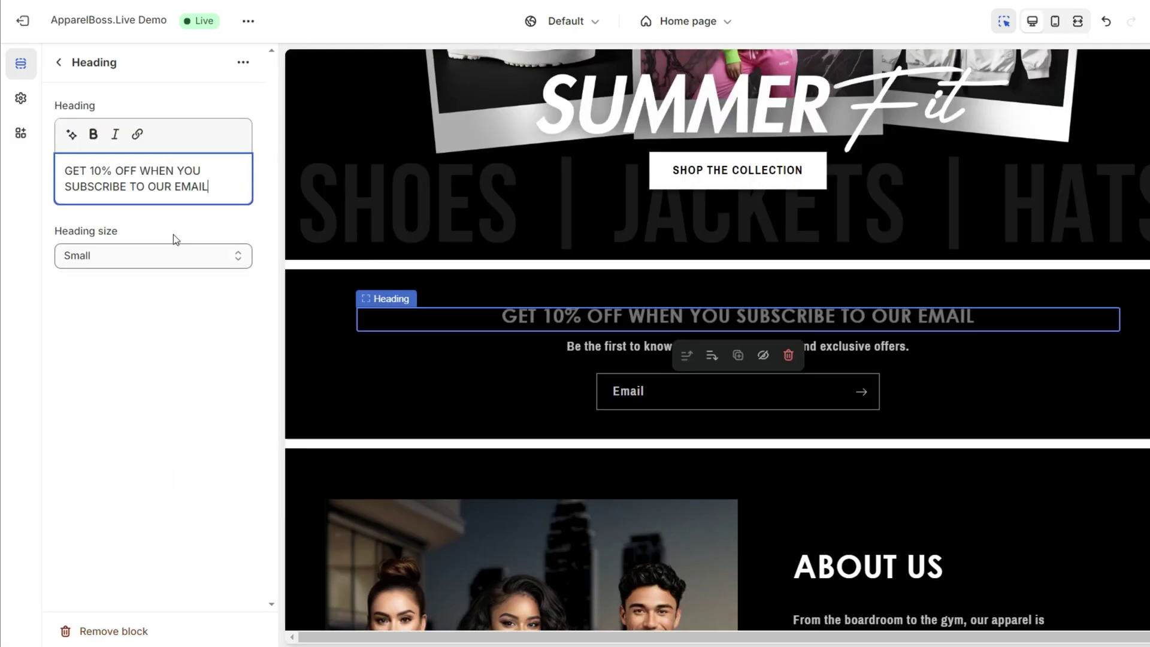
click(122, 62)
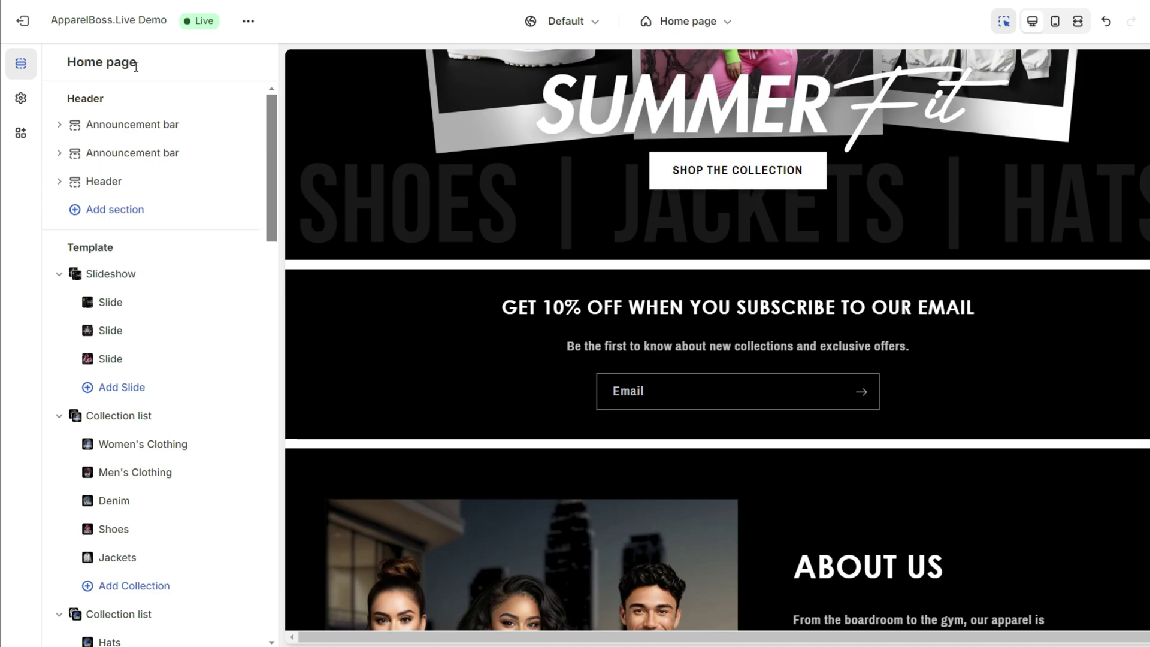
click(1078, 21)
scroll(575, 348, down, 4)
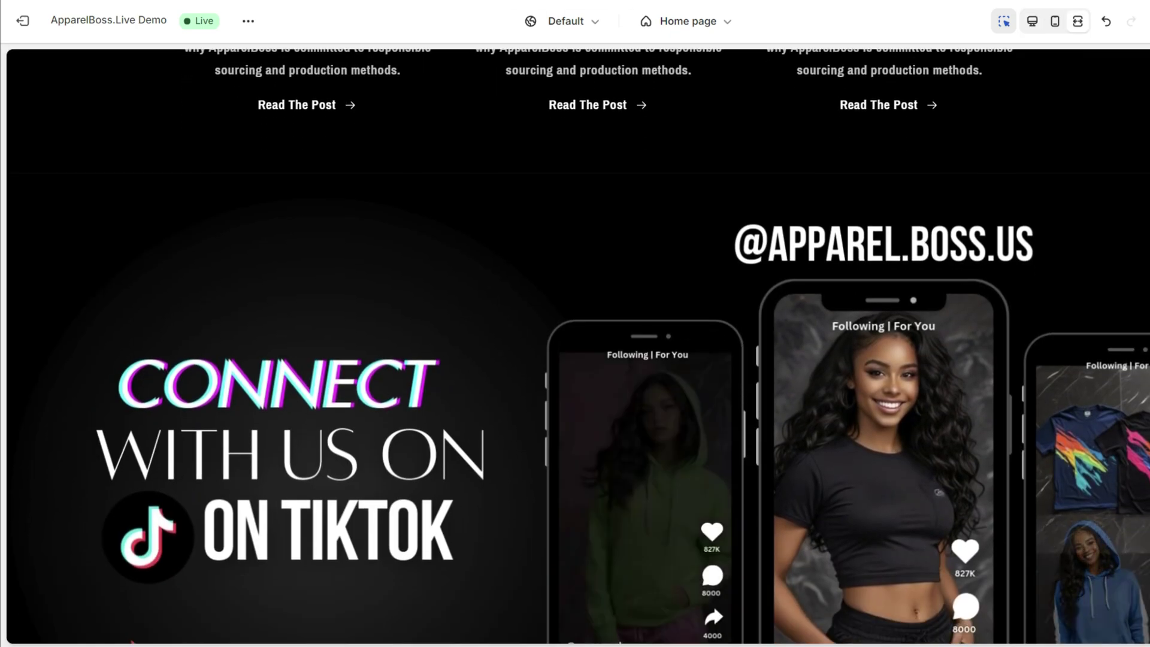
scroll(575, 347, down, 3)
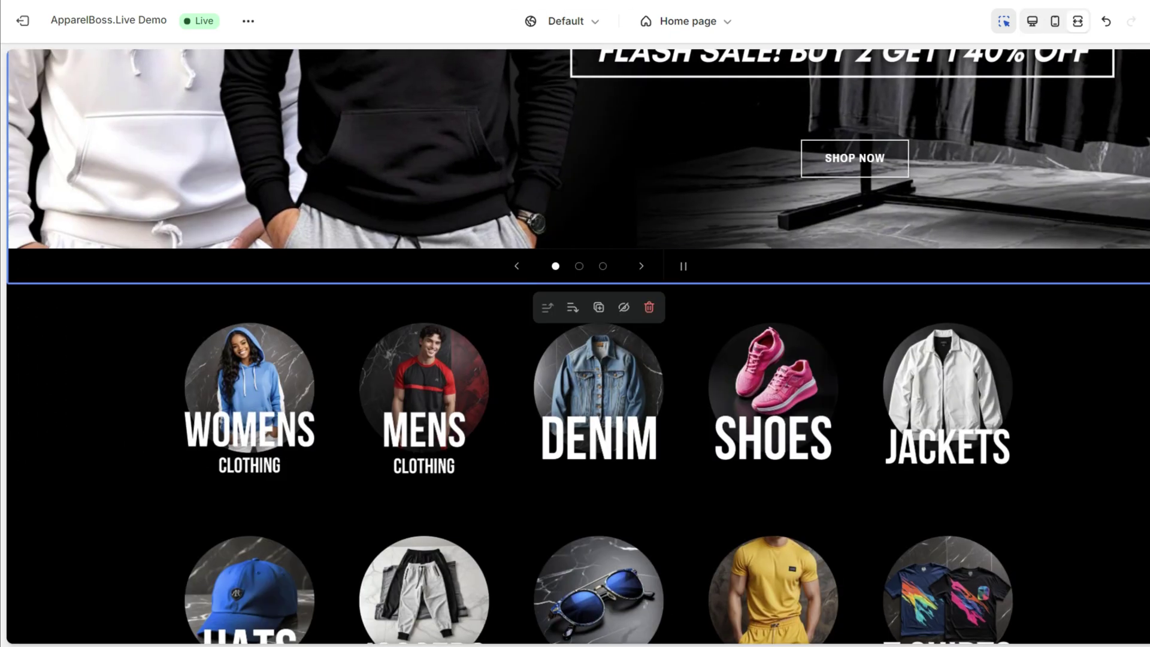
scroll(1001, 490, up, 5)
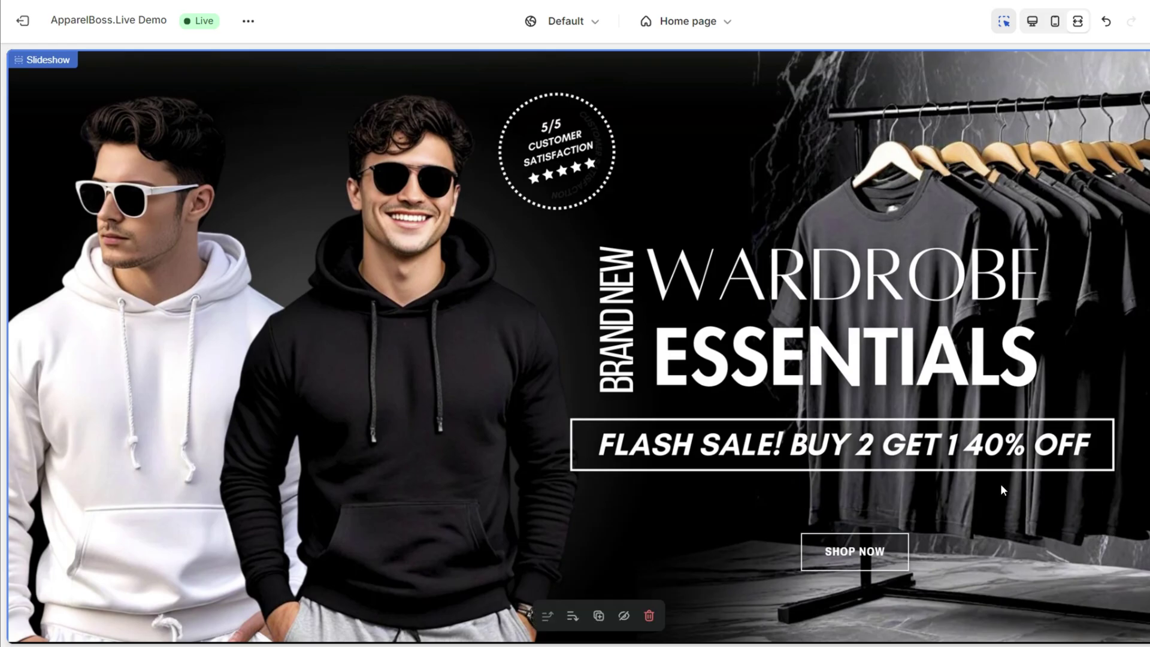
scroll(970, 419, up, 3)
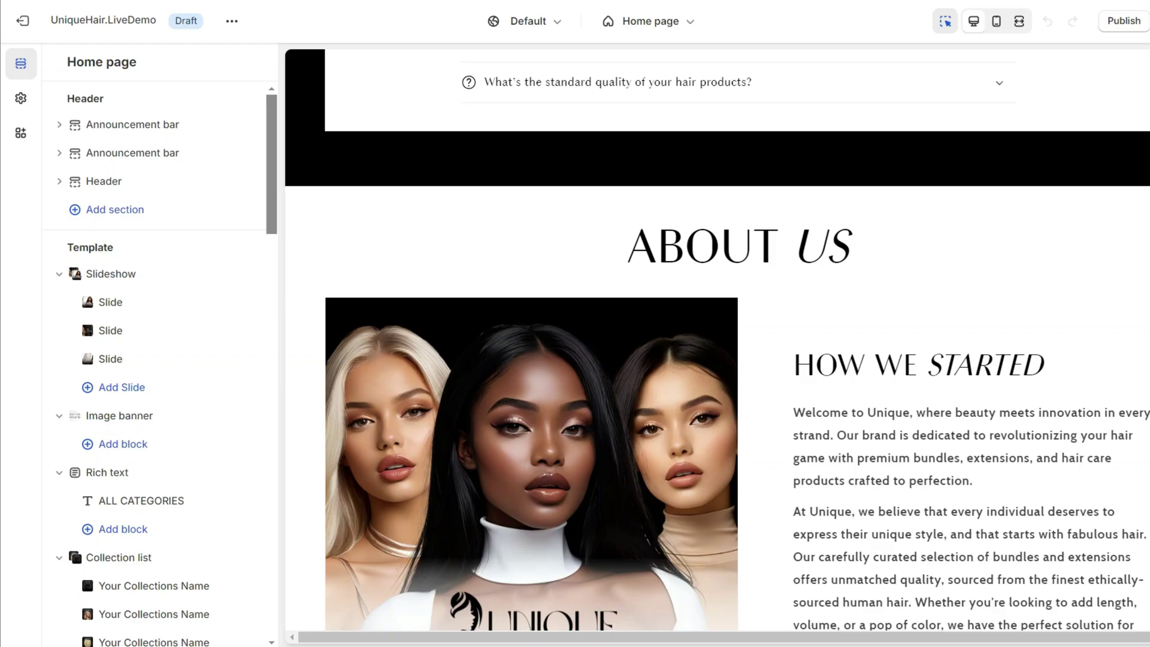
scroll(716, 339, down, 10)
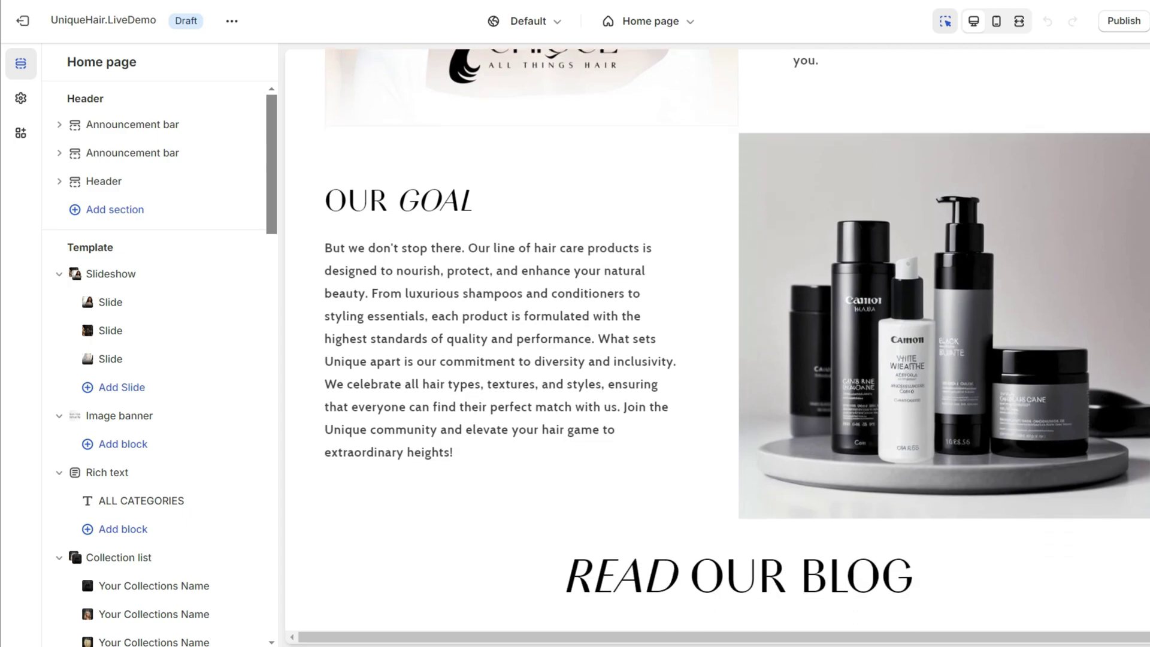
Step: Add an Image banner section above the blog on the home page
scroll(717, 340, down, 4)
click(738, 320)
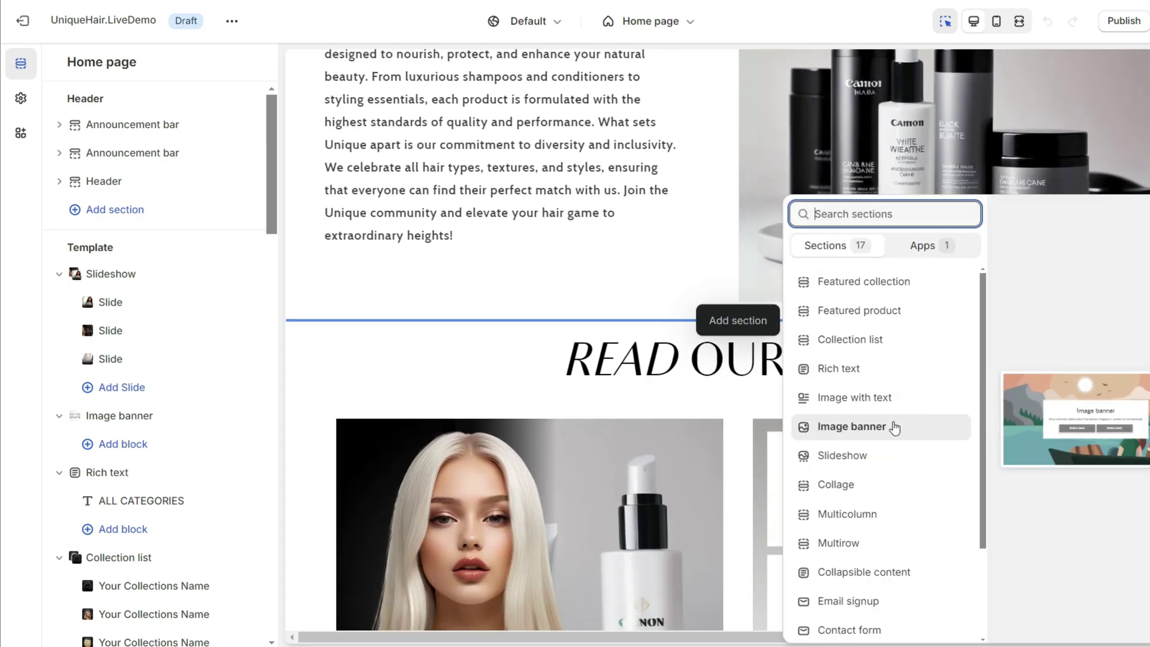
click(889, 430)
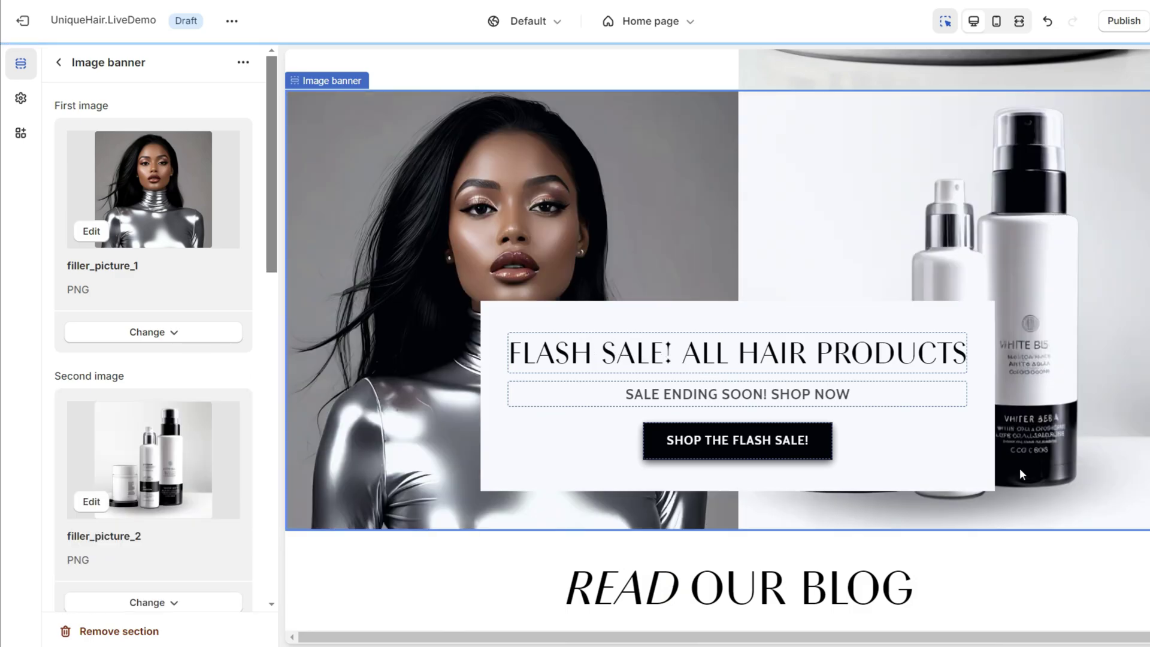
Step: Preview the home page full-screen from the Flash Sale banner down to Follow Us
click(1018, 20)
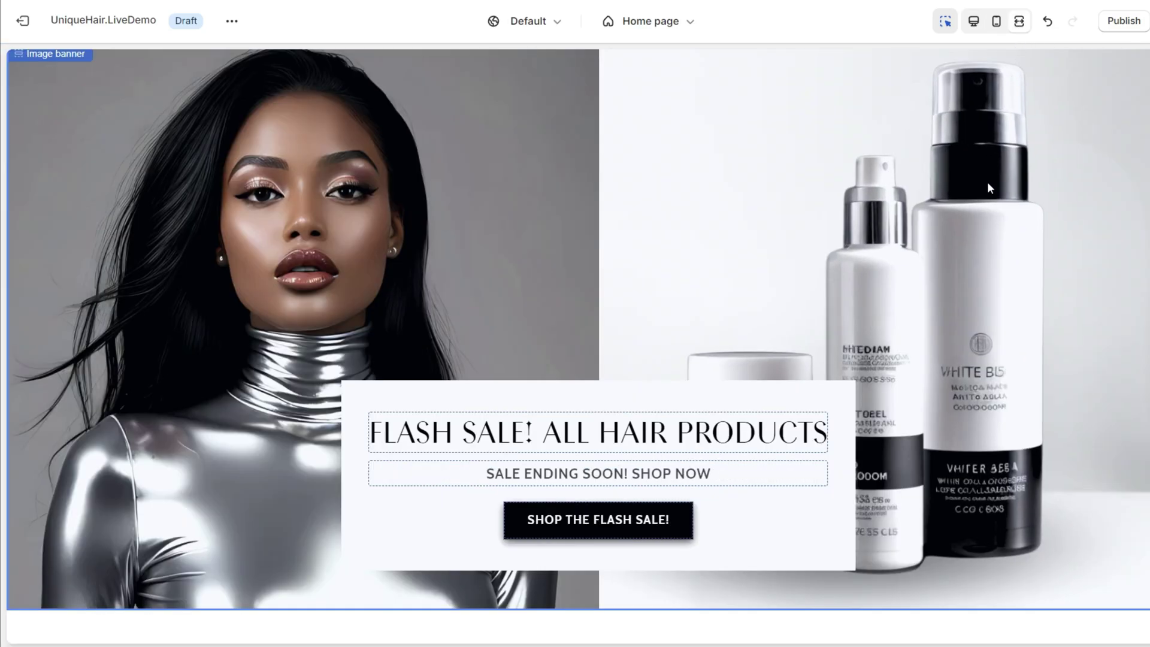
scroll(987, 182, up, 5)
scroll(577, 347, down, 5)
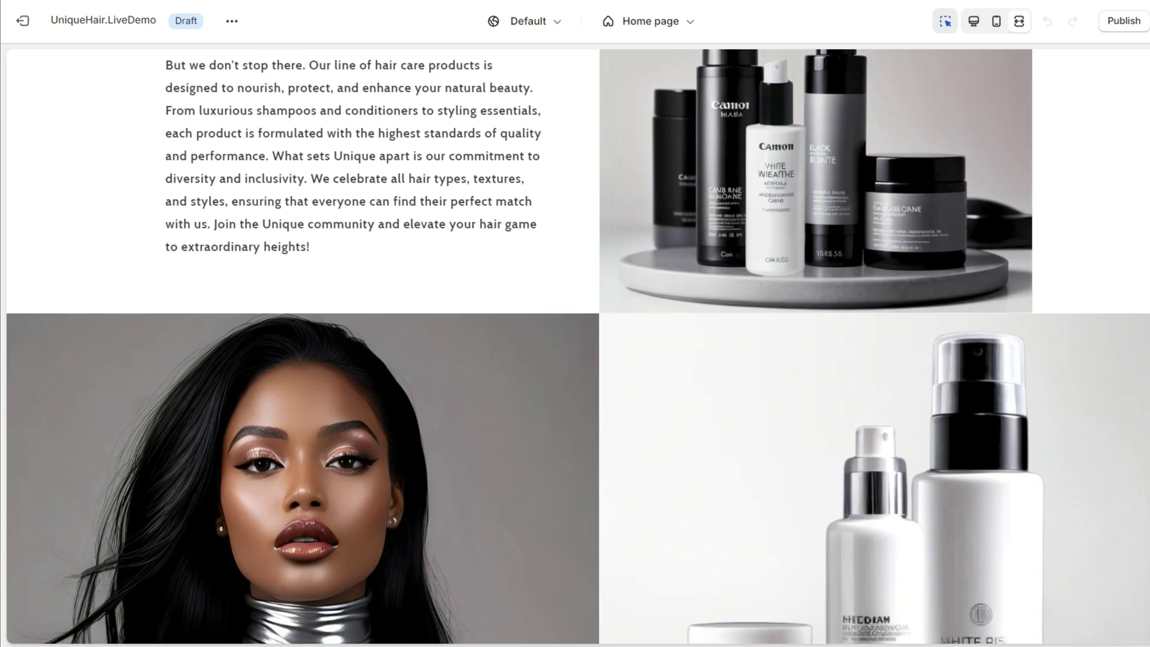
scroll(577, 346, down, 5)
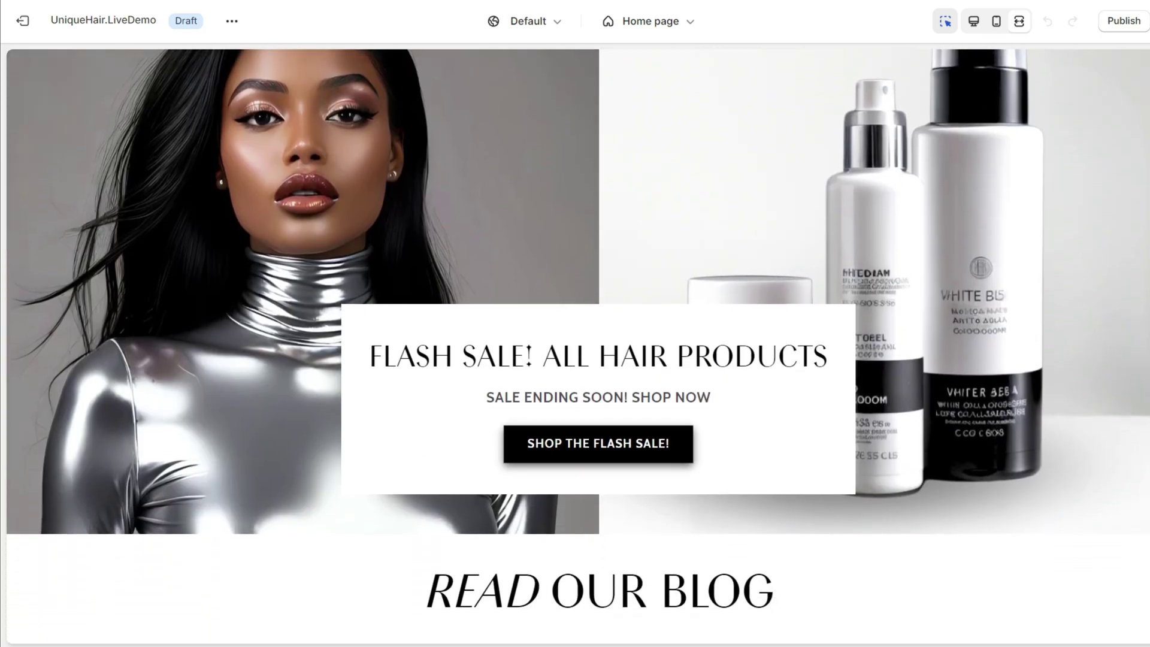
scroll(577, 346, up, 3)
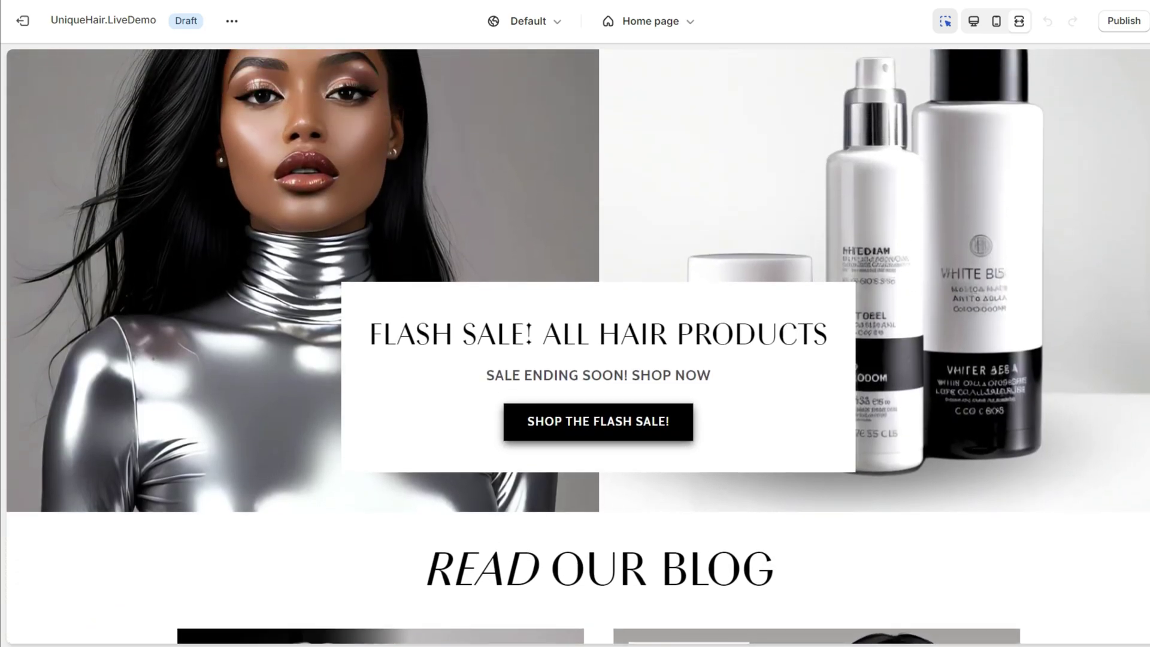
scroll(577, 347, down, 10)
scroll(578, 346, down, 1)
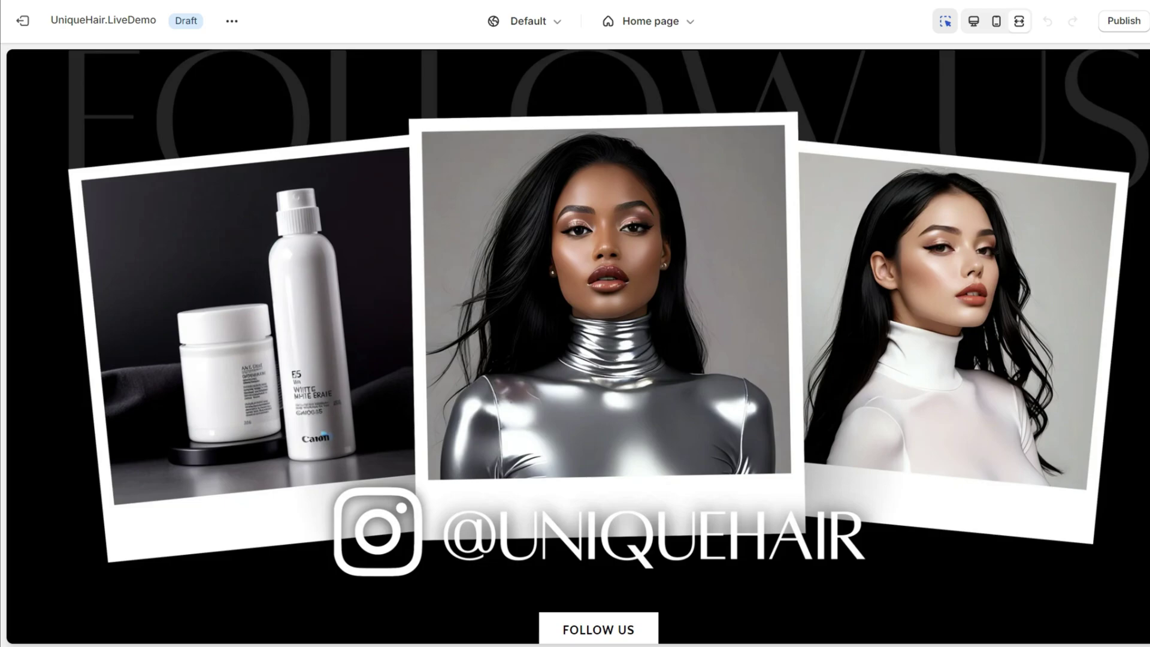
scroll(577, 347, down, 2)
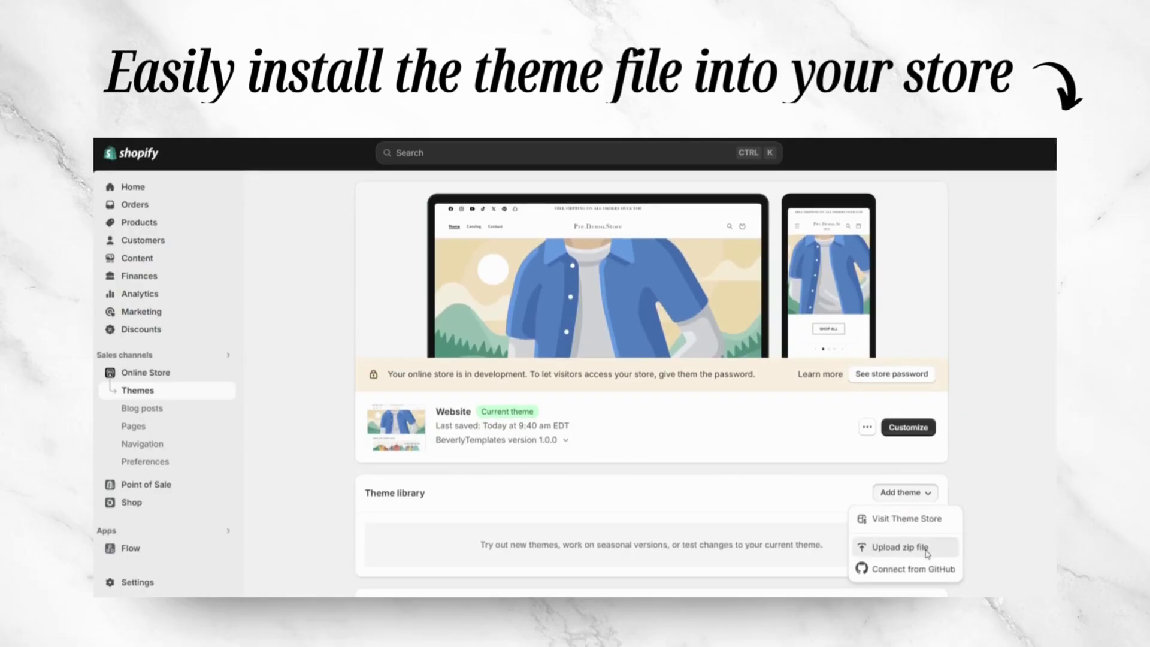
Step: Upload the theme zip file so shopifytheme-zip installs in the theme library
click(926, 552)
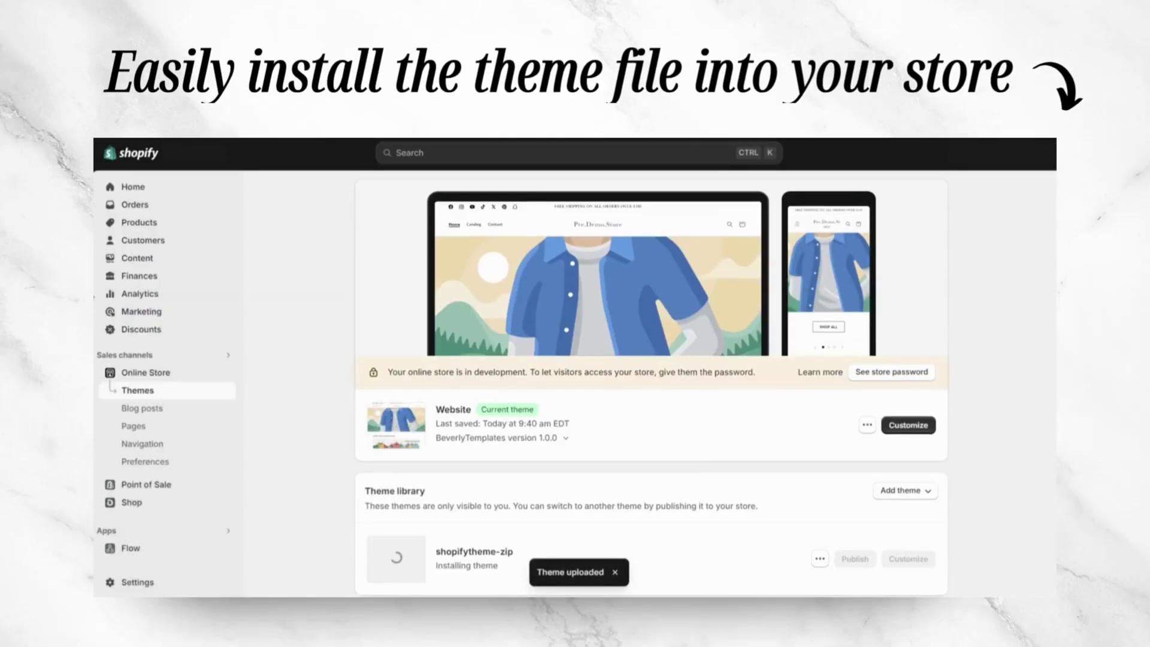
scroll(744, 466, down, 2)
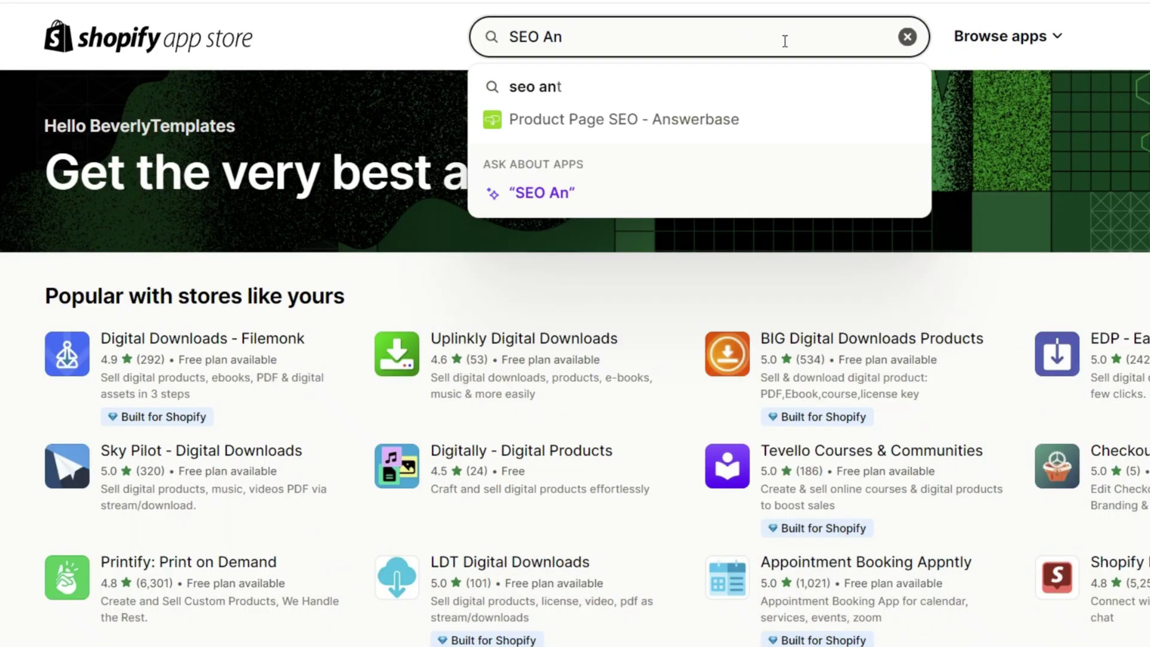
Step: Search the Shopify App Store for 'SEO Ant AI SEO Optimizer'
text(t AI SEO Optimizer)
key(Return)
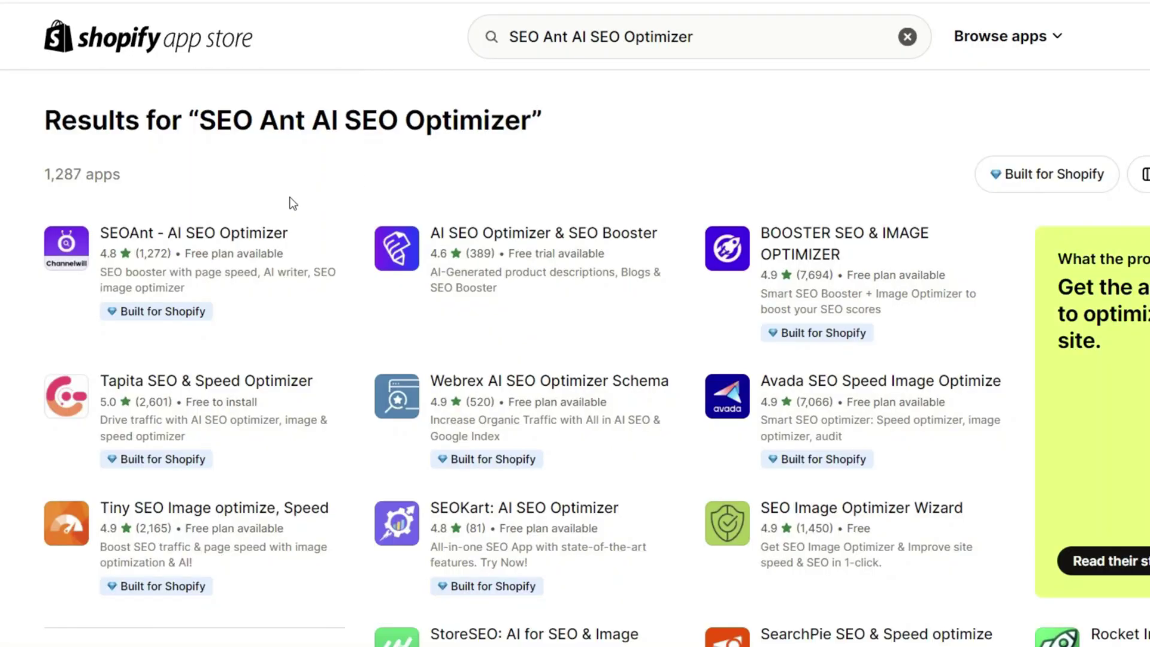
Step: Install the SEOAnt - AI SEO Optimizer app from its App Store listing
click(254, 235)
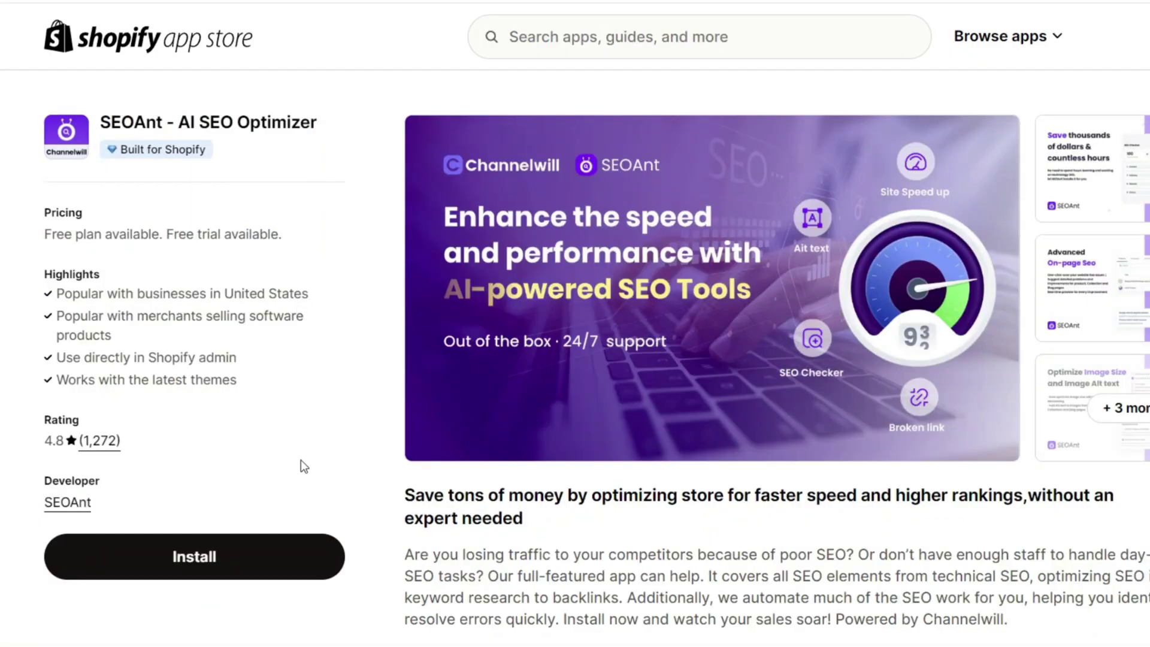
click(258, 571)
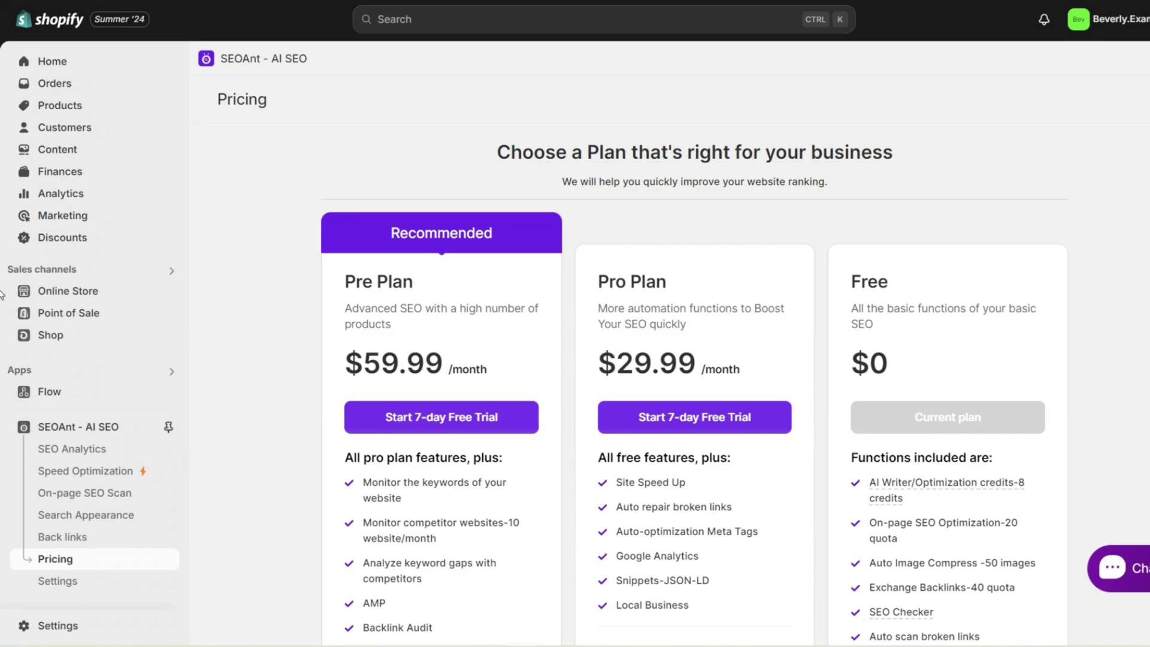
scroll(2, 301, down, 2)
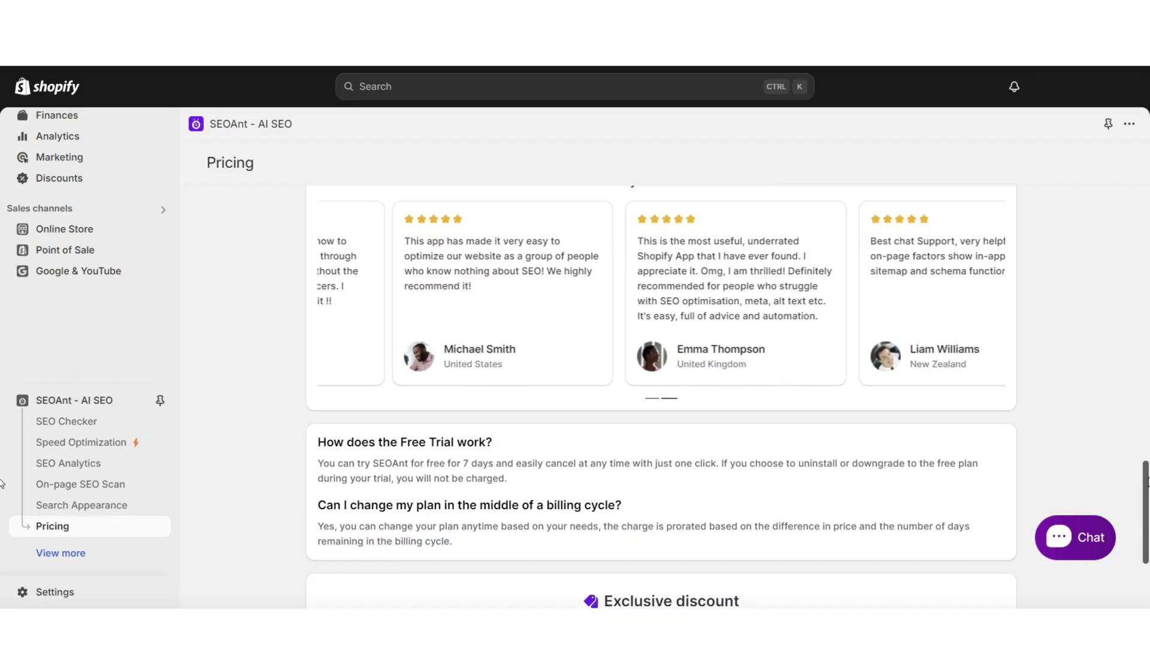
scroll(1145, 489, down, 2)
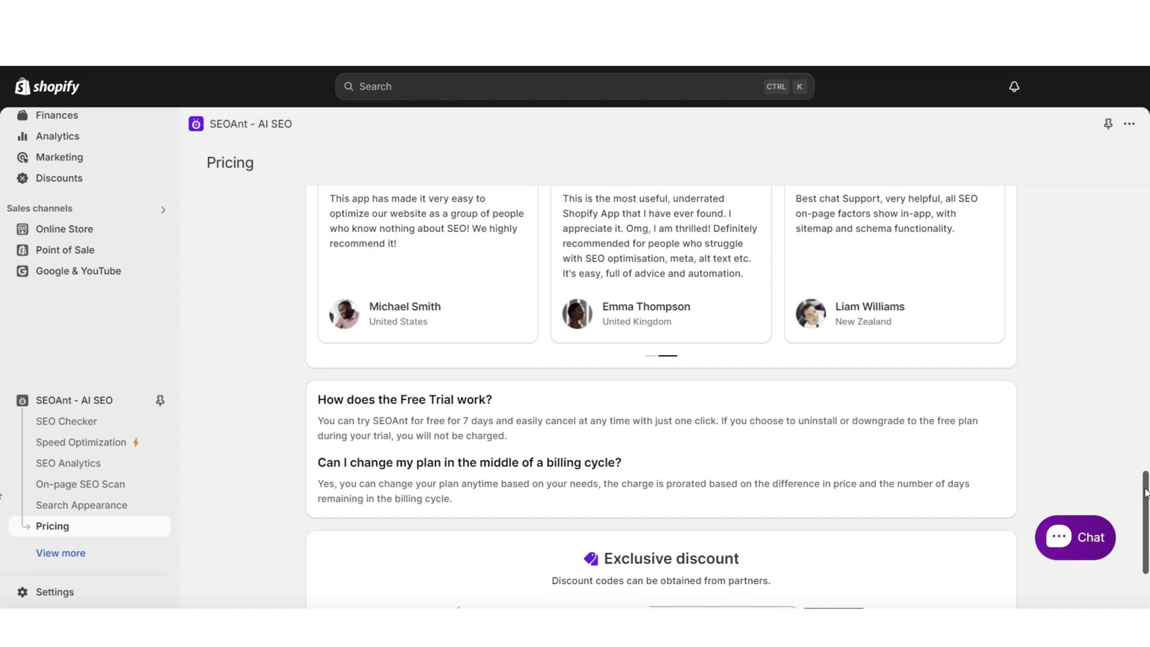
Step: Enter and apply the partner discount code for 40% off all plans
click(594, 522)
text(McKenna40%OFF)
click(833, 531)
scroll(893, 525, down, 1)
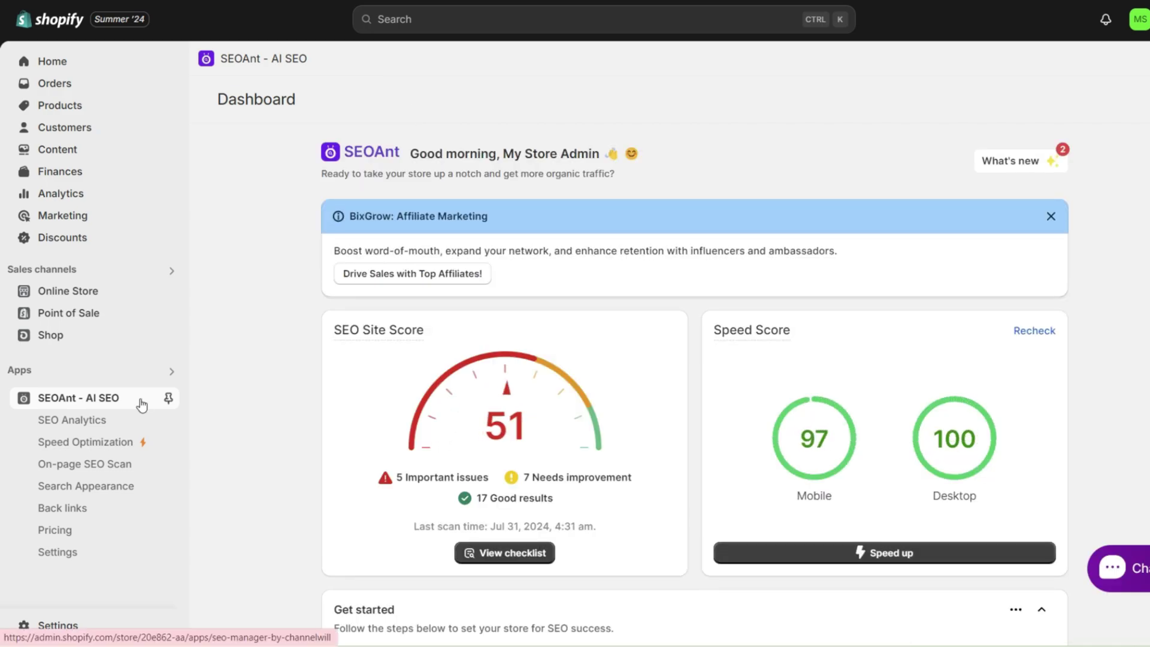
Step: Review the SEOAnt dashboard scores and open the SEO Checker's full checklist
click(512, 552)
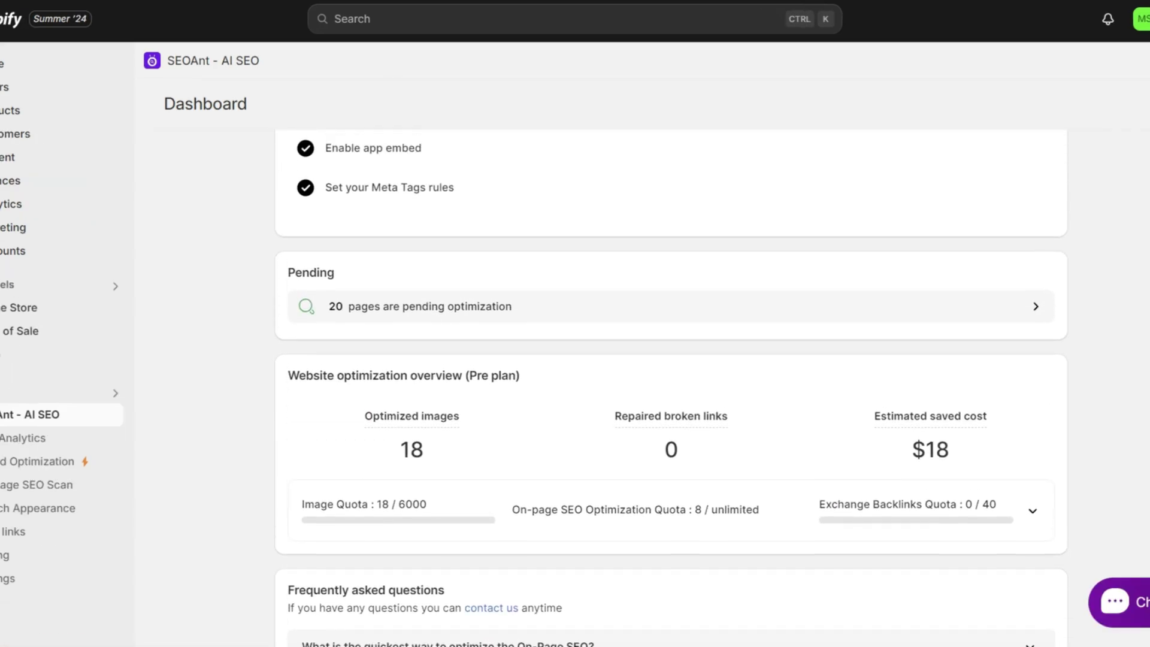
scroll(670, 383, up, 8)
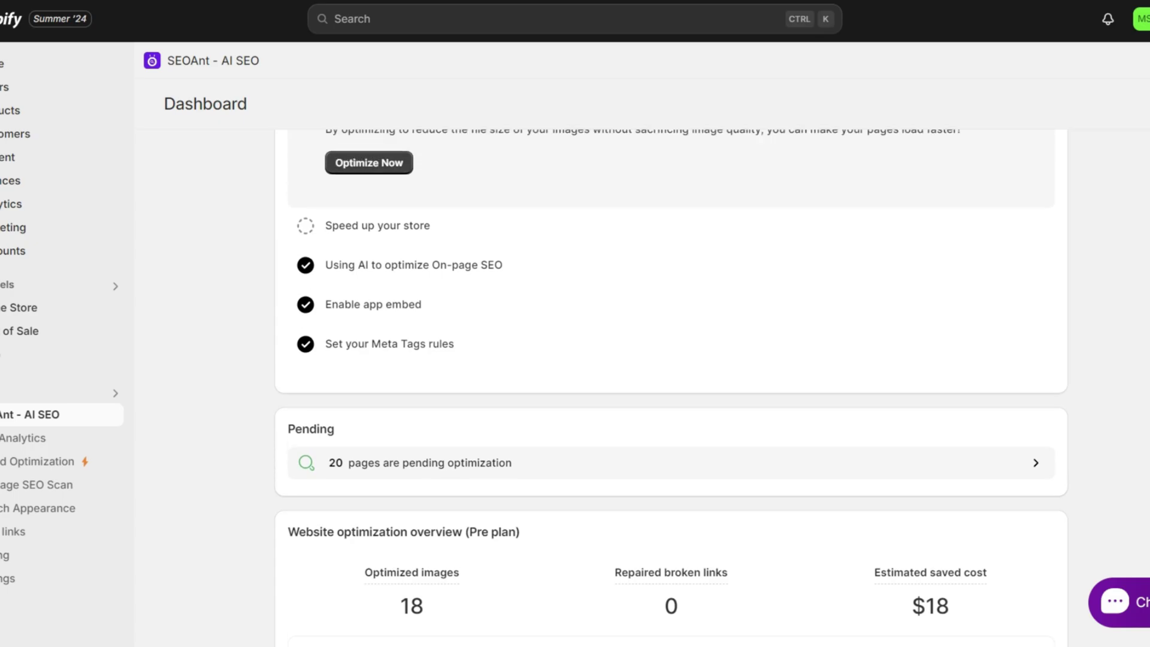
scroll(671, 383, up, 5)
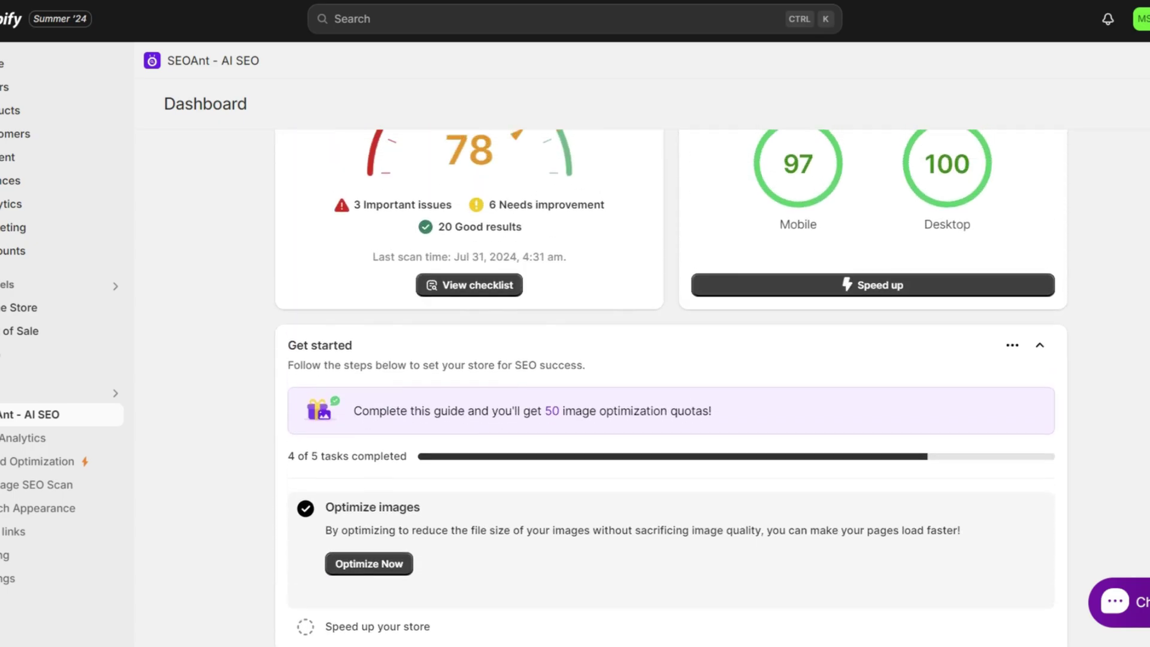
scroll(491, 539, up, 2)
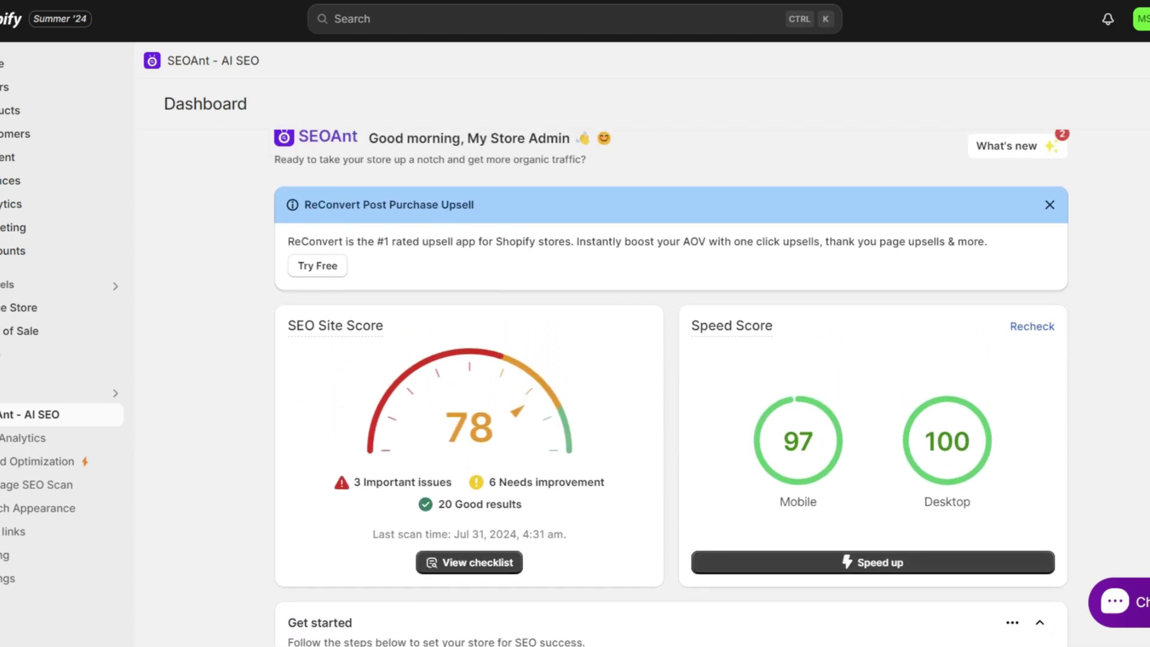
click(479, 558)
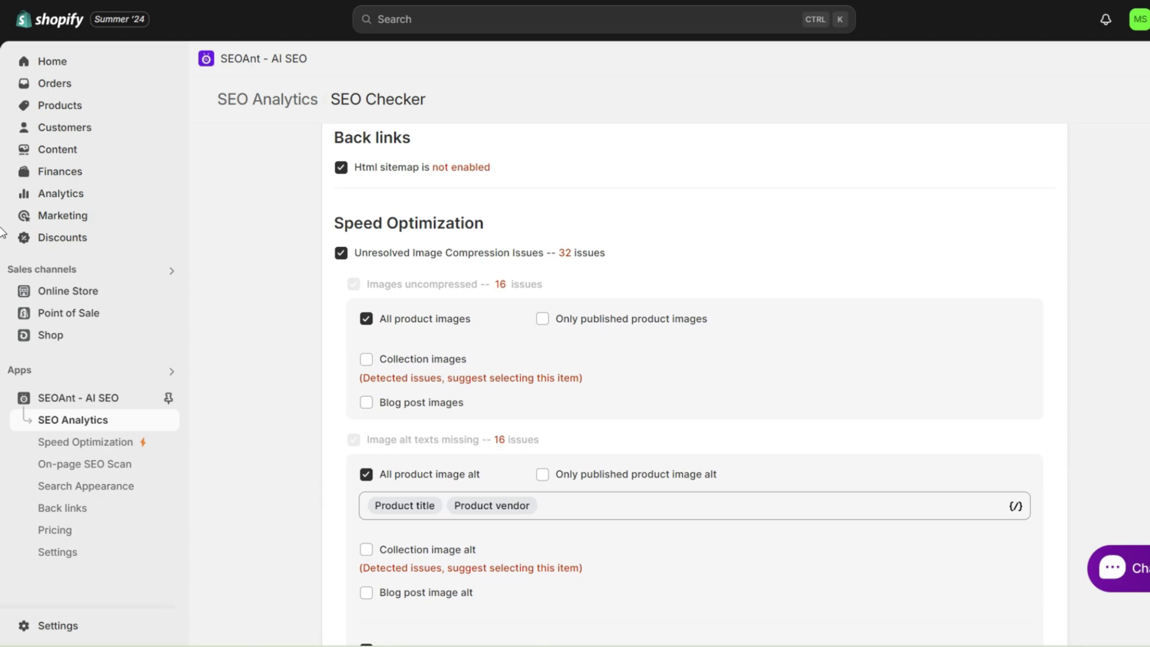
scroll(695, 383, down, 3)
Step: Review the one-key fix for 16 images, alt texts, meta titles and descriptions, then dismiss the summary
scroll(694, 383, down, 3)
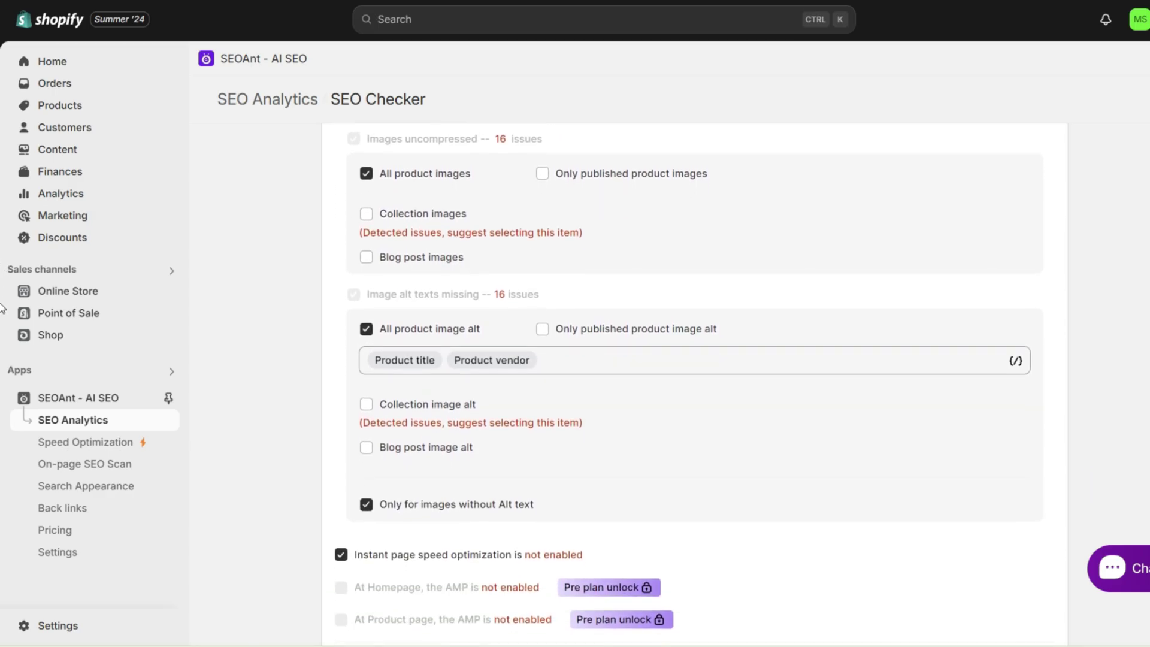
scroll(695, 383, down, 2)
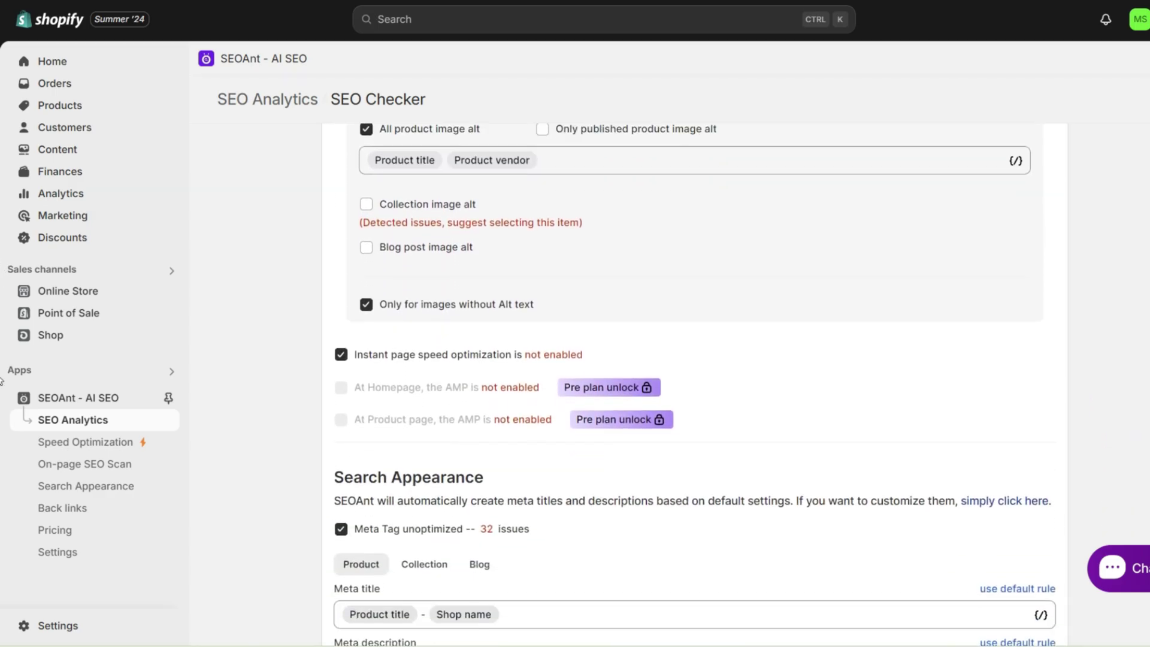
scroll(694, 383, up, 8)
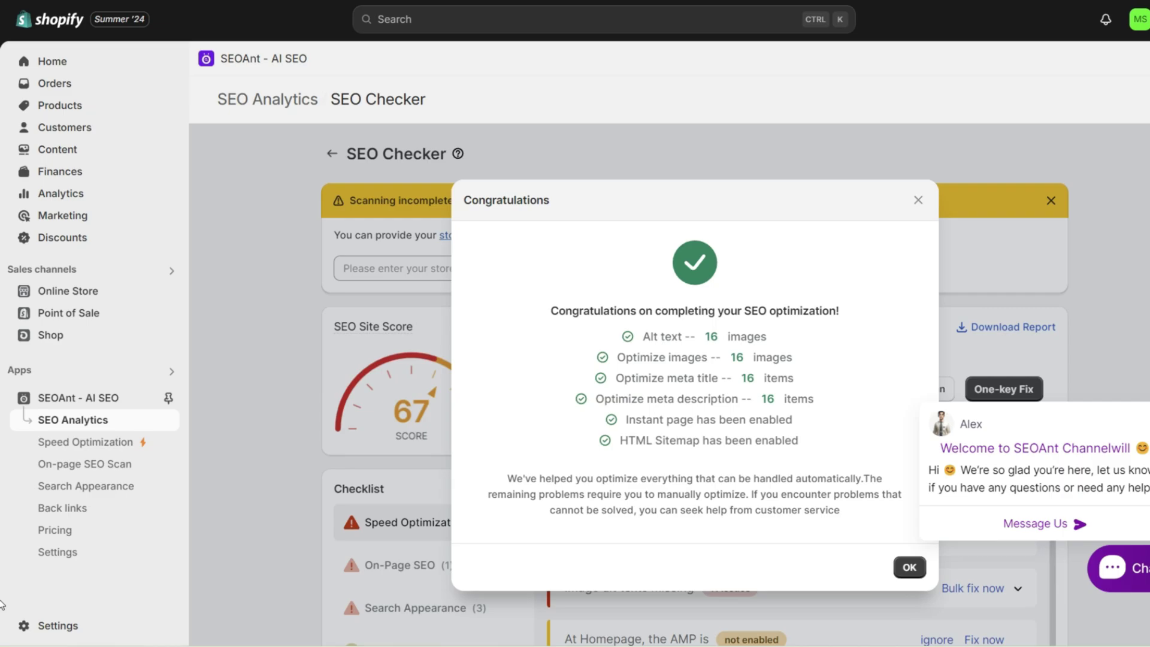
click(909, 568)
scroll(670, 389, down, 1)
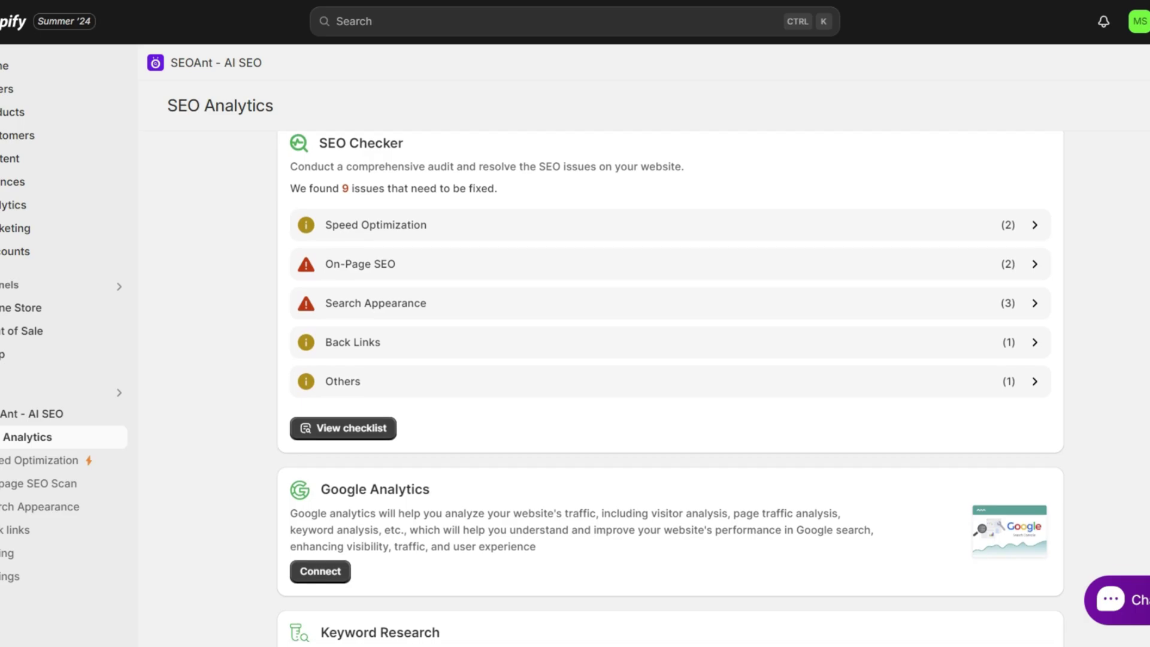
scroll(670, 390, down, 3)
scroll(670, 389, down, 1)
scroll(575, 324, down, 1)
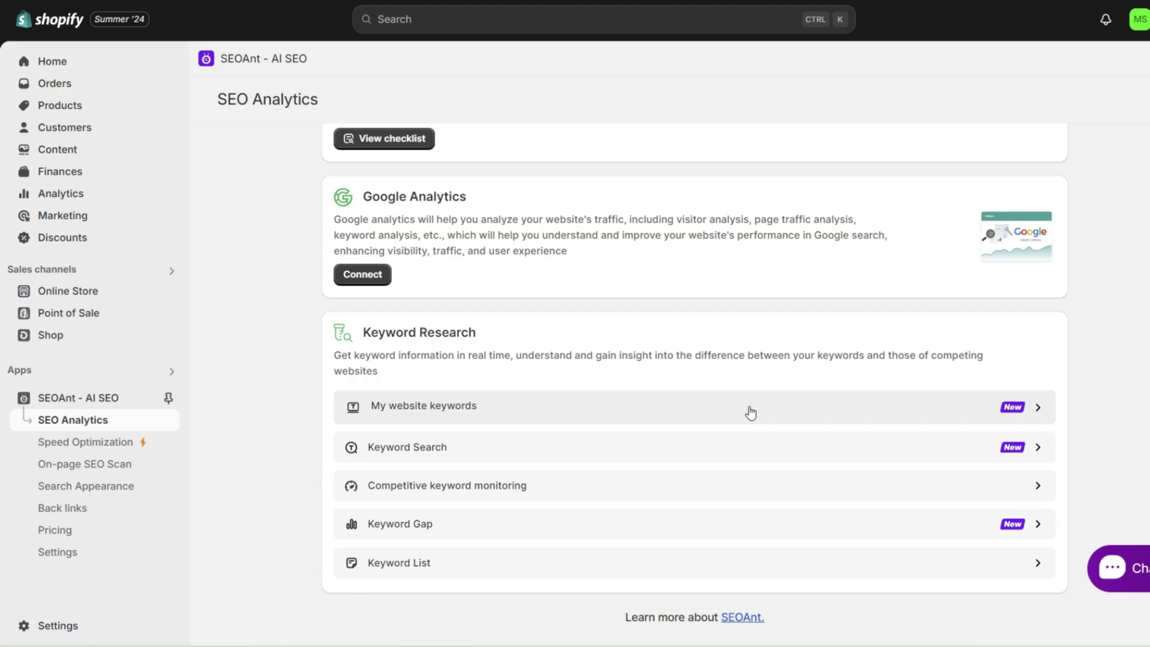
Step: Look over the My website keywords report, then return to the SEO Analytics overview
click(751, 412)
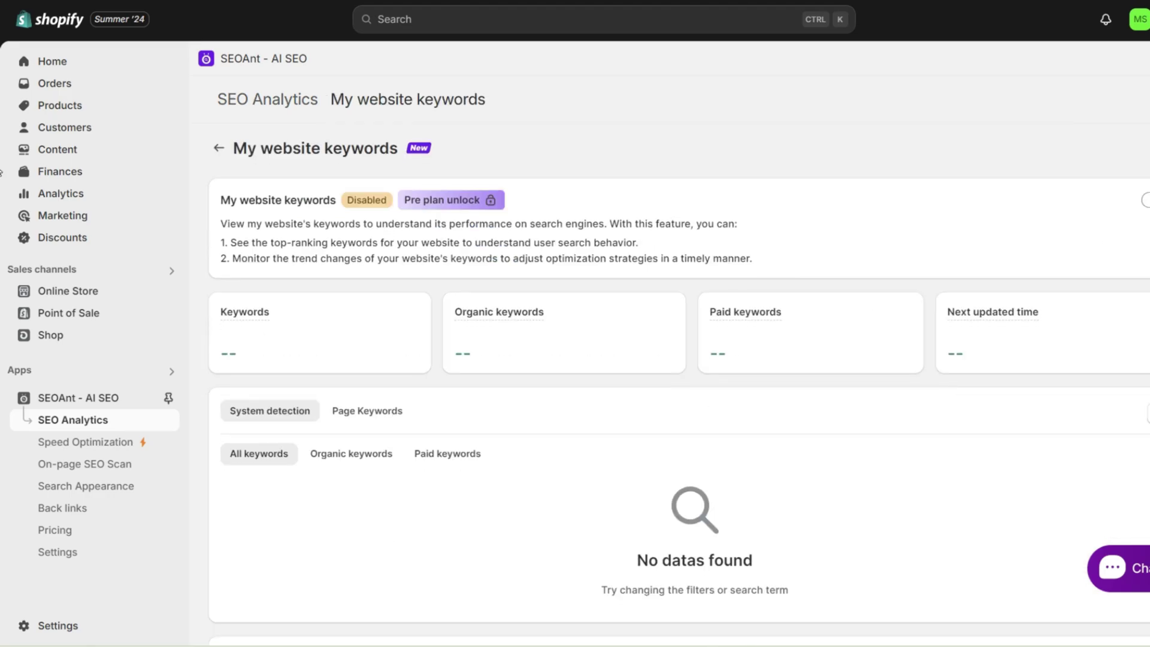
scroll(1001, 269, down, 1)
scroll(326, 297, down, 2)
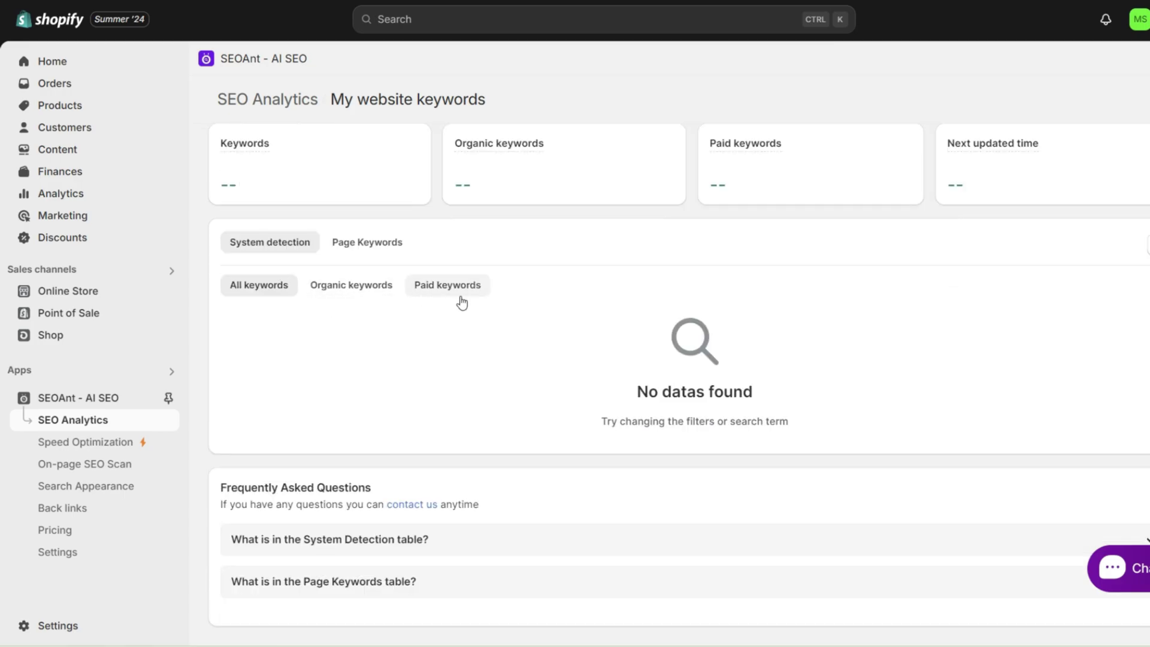
click(267, 98)
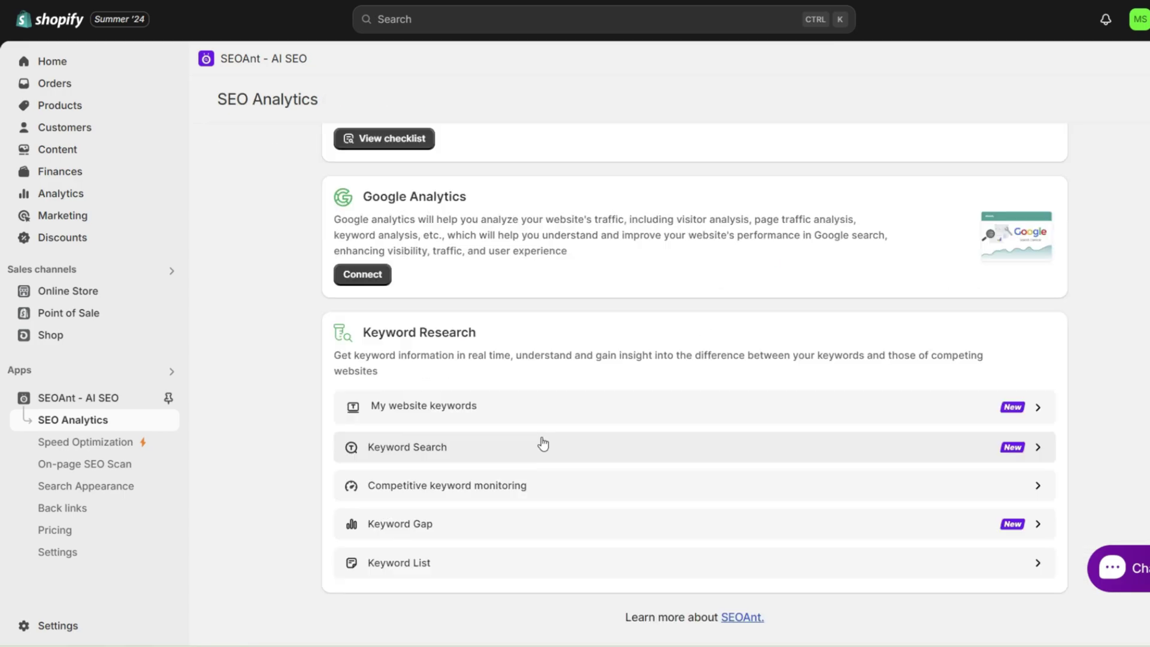
Step: Run a Keyword Search for 'graphic t shirt' and scan the results
click(537, 450)
click(502, 214)
text(sraphic )
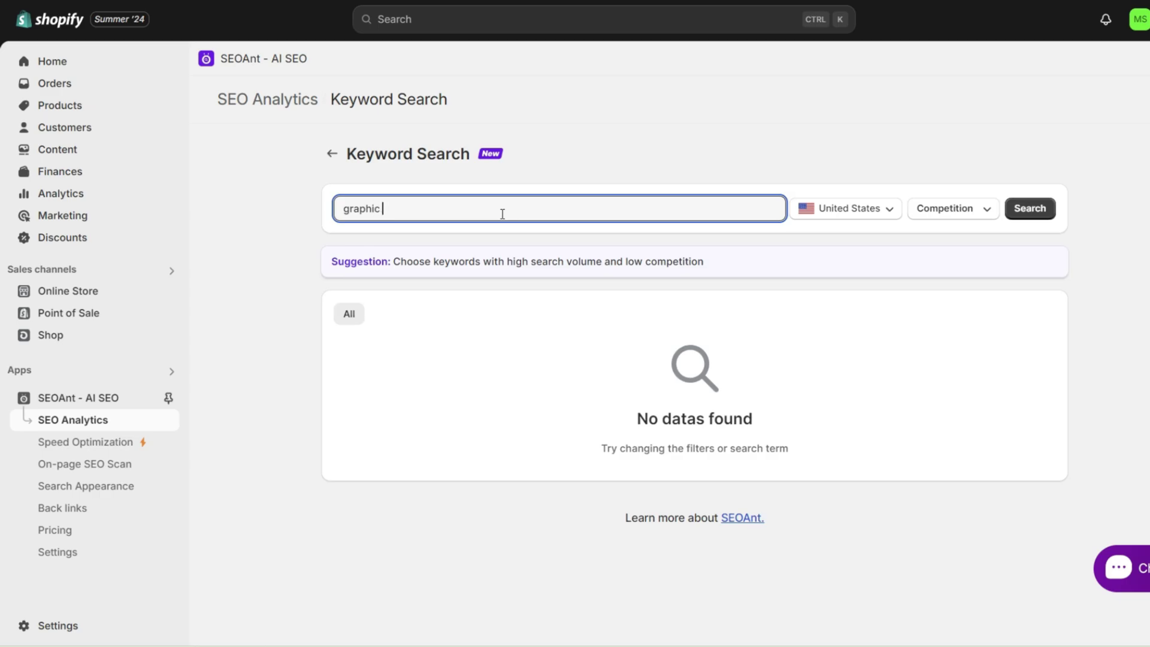
text(t shirt)
key(Return)
scroll(611, 389, down, 2)
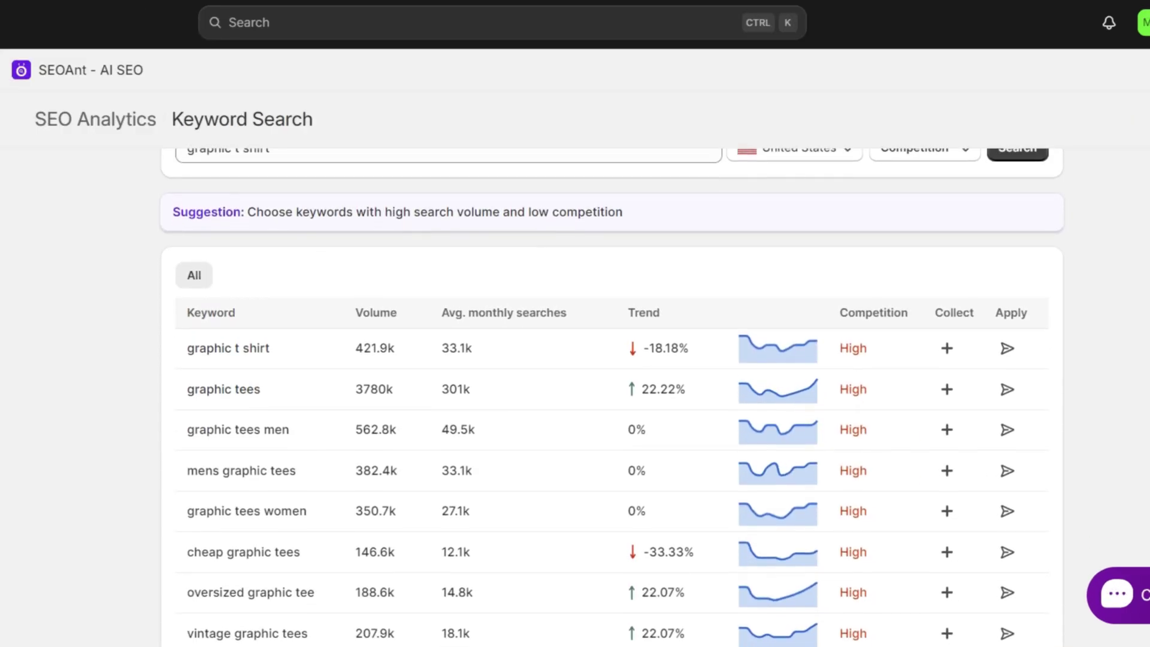
scroll(970, 331, down, 2)
scroll(970, 331, up, 2)
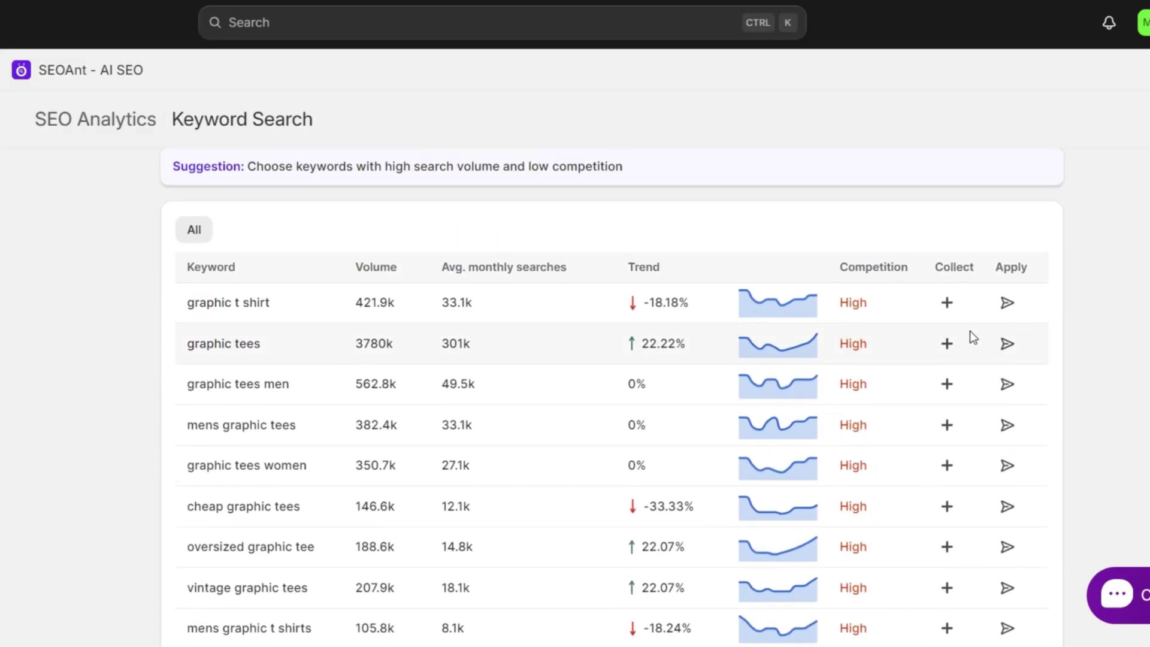
scroll(893, 336, up, 3)
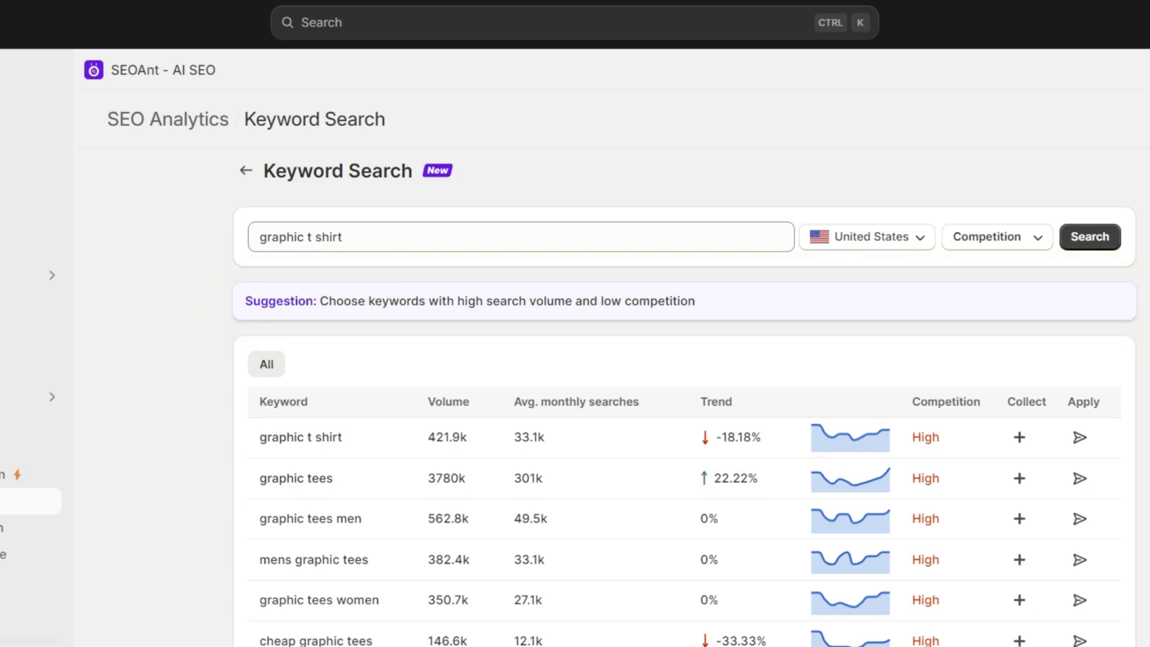
Step: Filter the 'graphic t shirt' search to Low competition and rerun it
click(904, 238)
click(1006, 250)
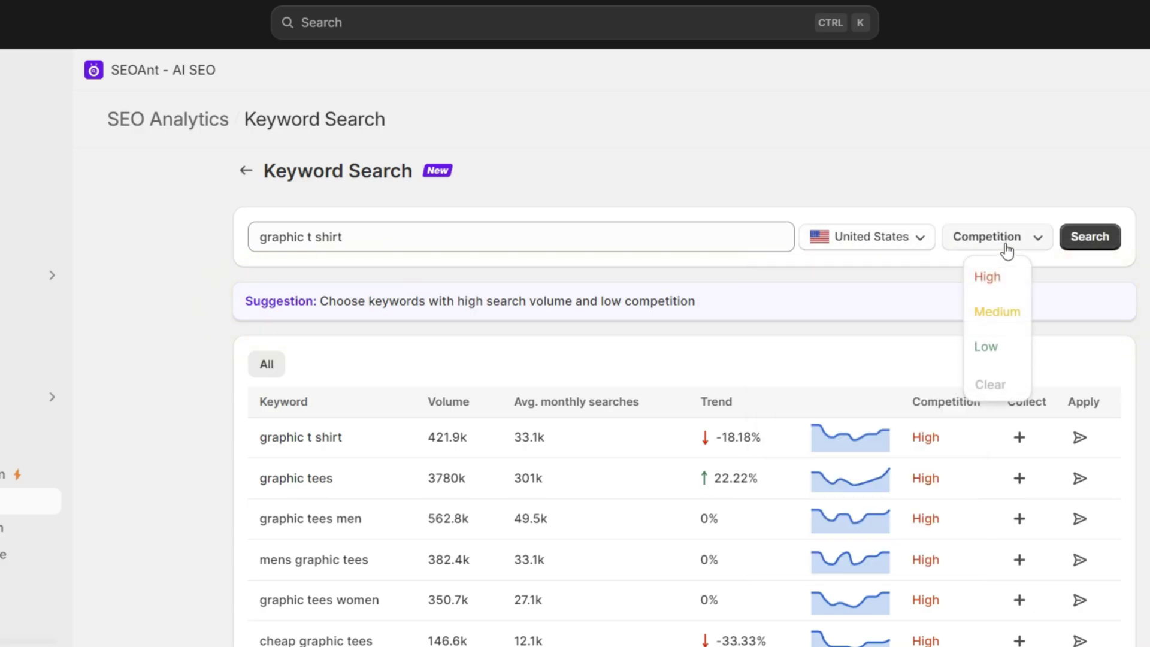
click(985, 347)
click(1089, 237)
scroll(1076, 239, down, 2)
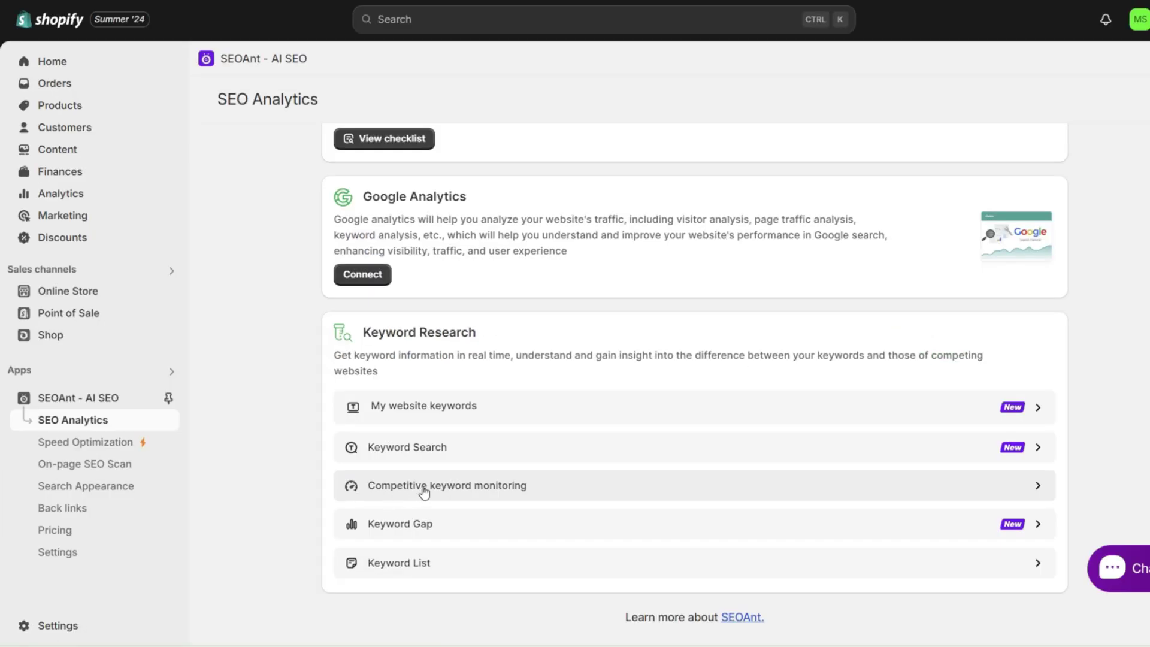
Step: Open Competitive keyword monitoring, scroll through us.shein.com's 4k organic keywords, then go back
click(427, 489)
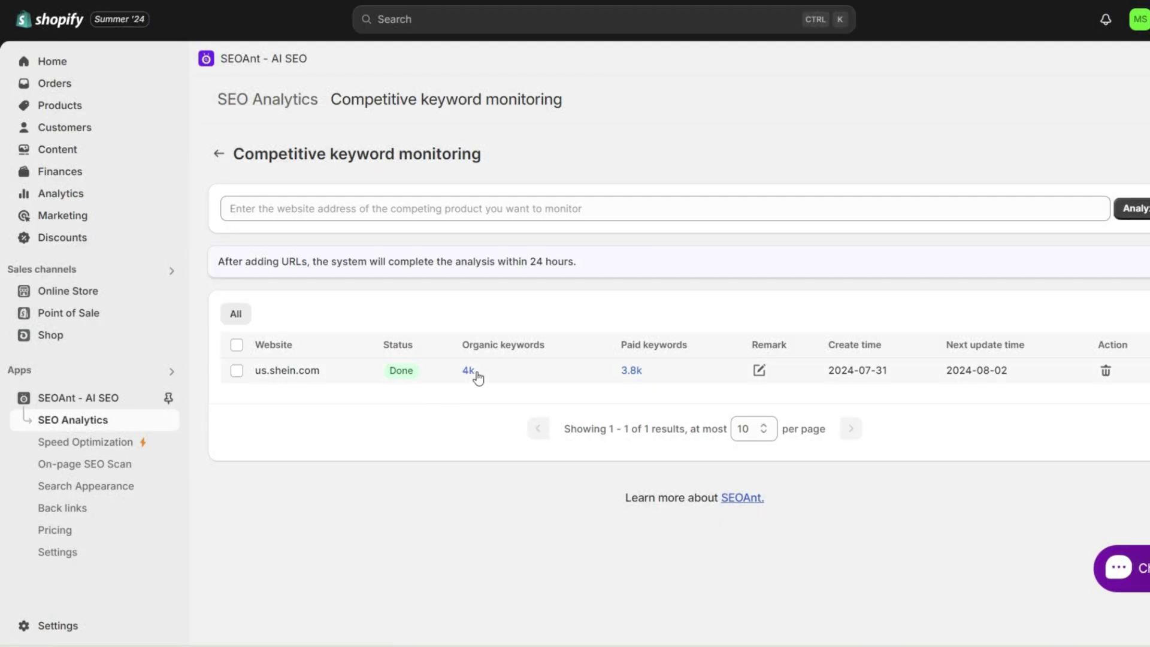
click(467, 371)
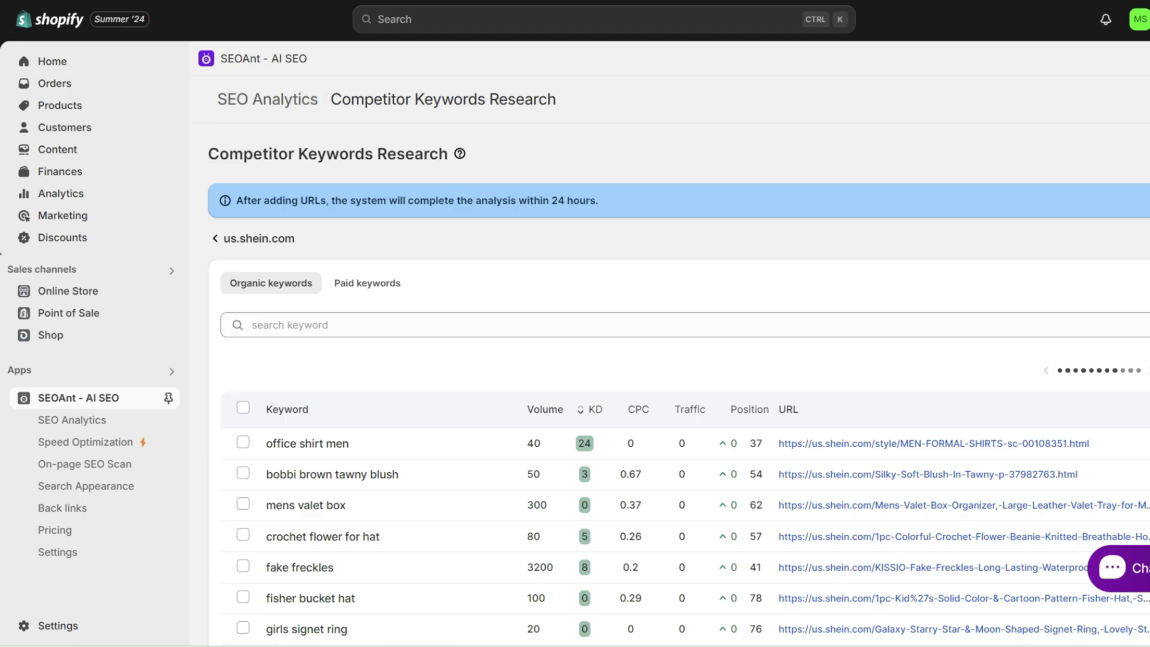
scroll(2, 282, down, 3)
scroll(2, 287, up, 1)
scroll(2, 302, down, 1)
scroll(2, 302, down, 1)
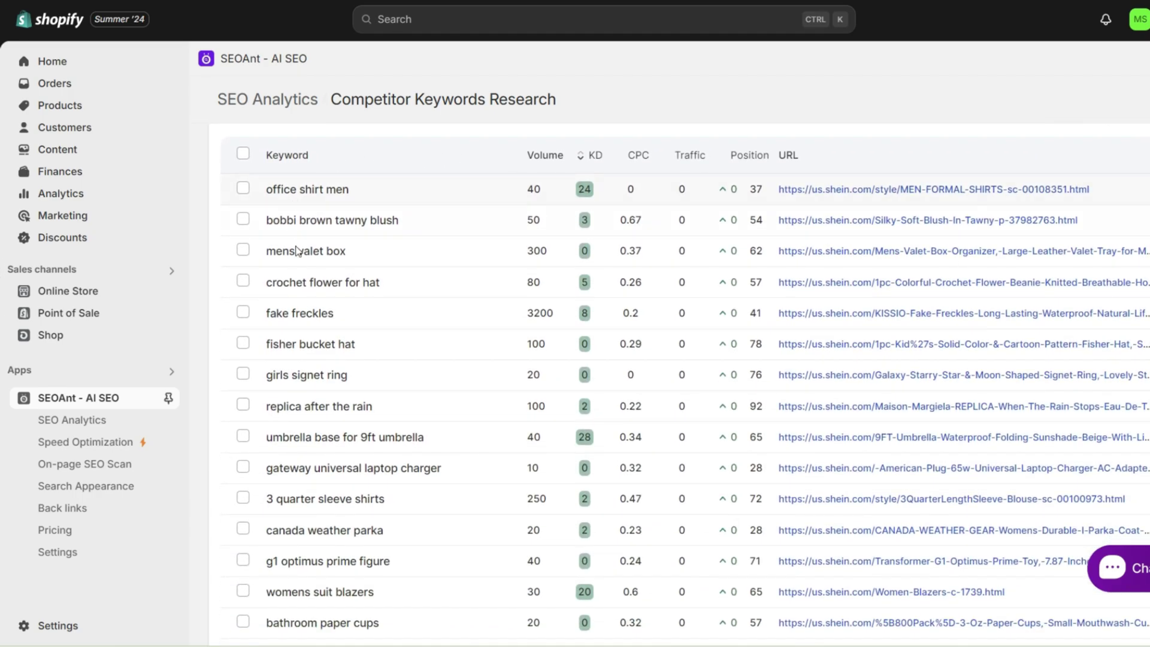
scroll(308, 332, down, 1)
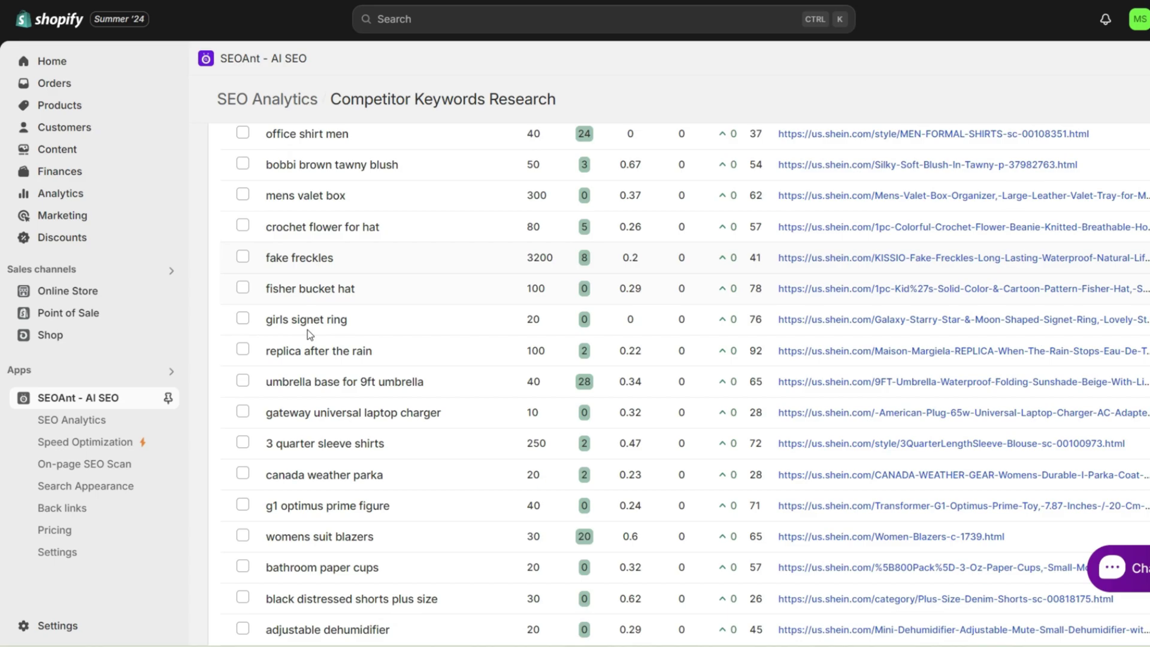
key(alt+Left)
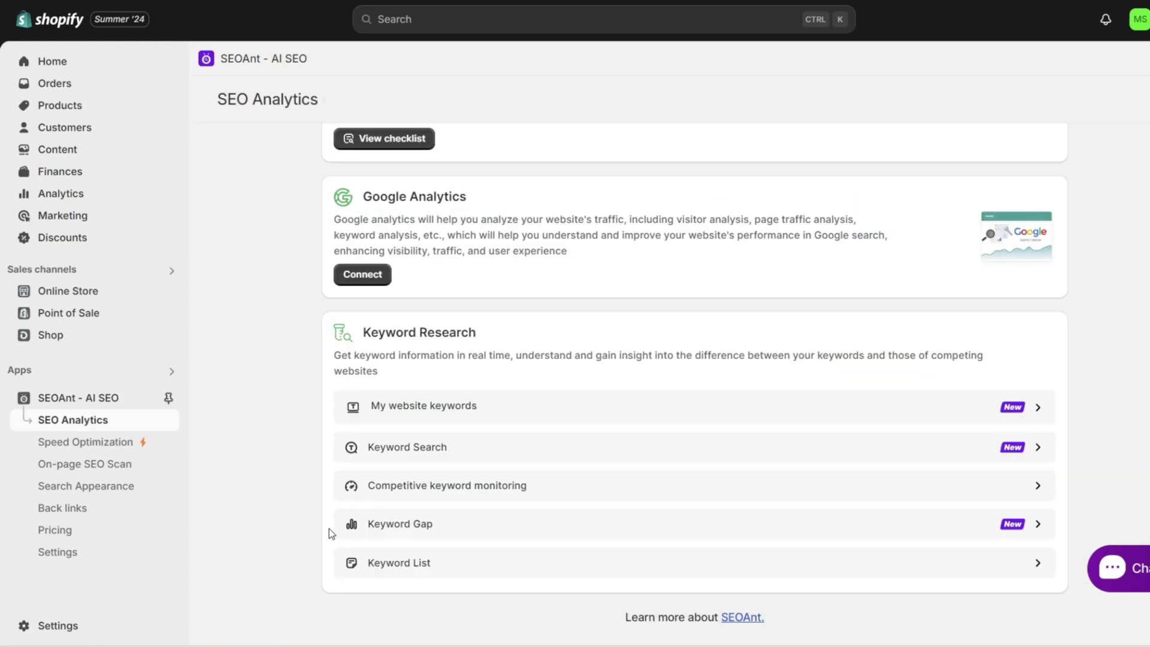
Step: Open Keyword Gap and add a competitor website to compare keyword positions with us.shein.com
click(402, 526)
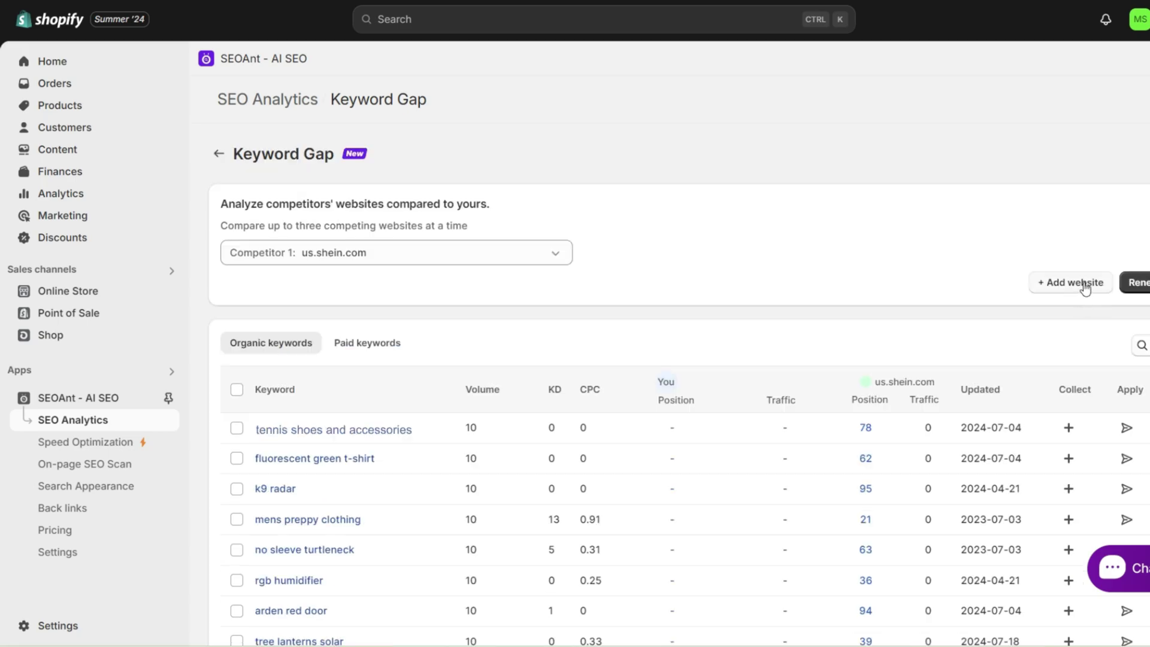
click(1085, 287)
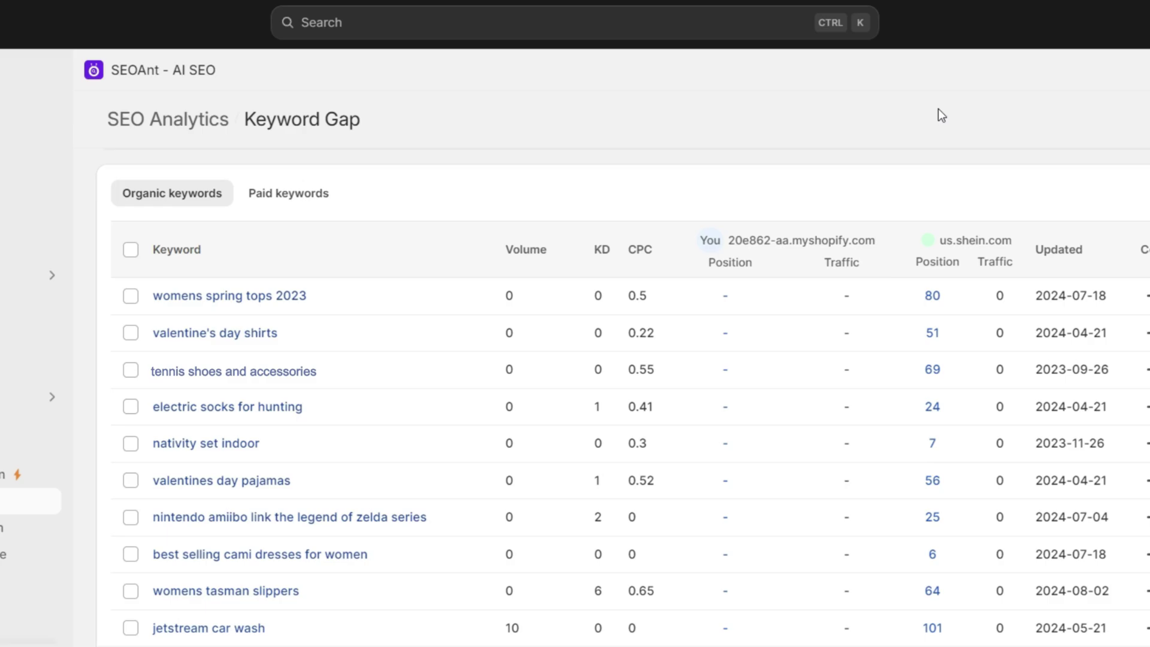
mouse_move(894, 218)
mouse_move(738, 263)
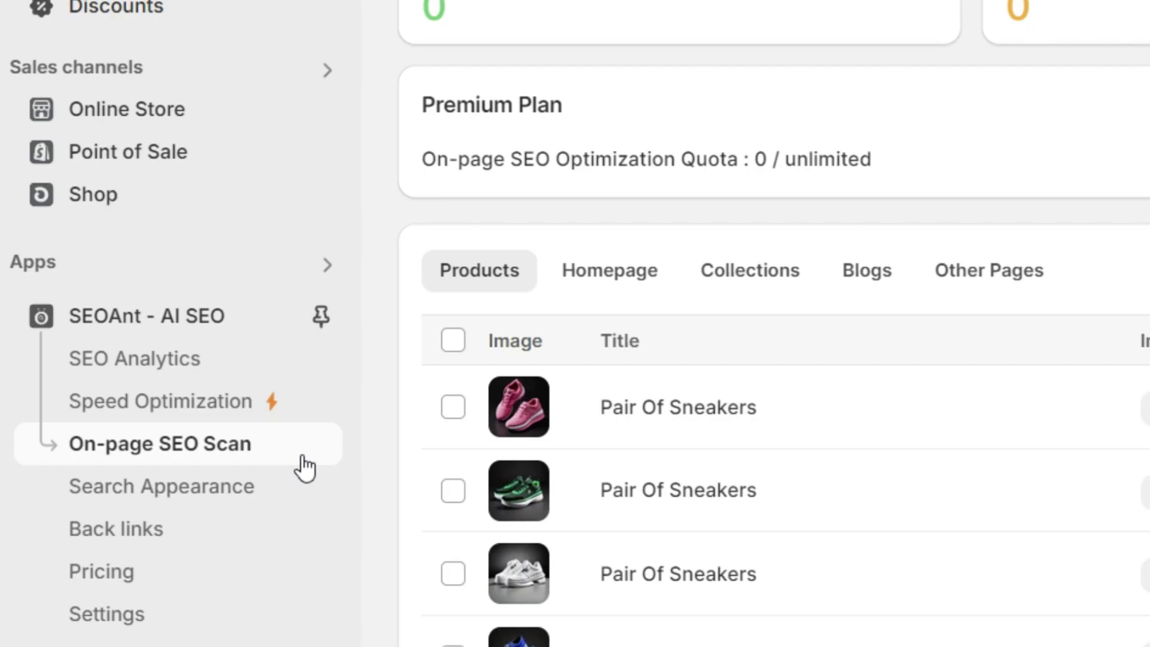
Step: Set 'Yellow T Shirt' from keyword suggestions as the Yellow T Shirt's focus keyword
scroll(3, 234, down, 3)
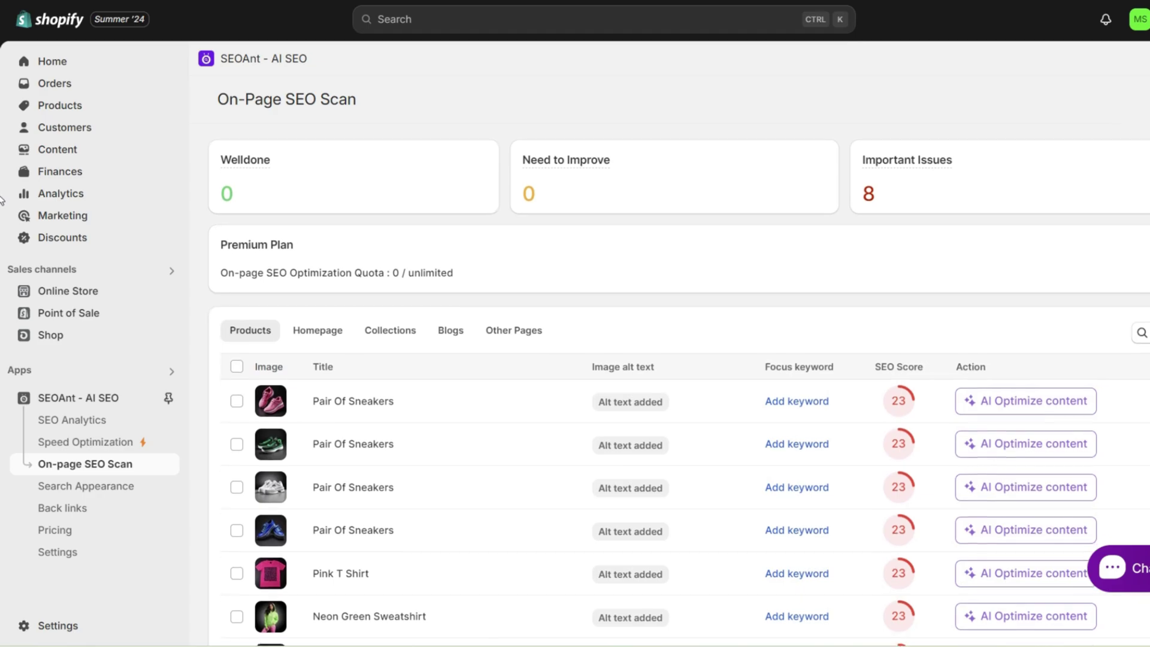
scroll(2, 234, down, 2)
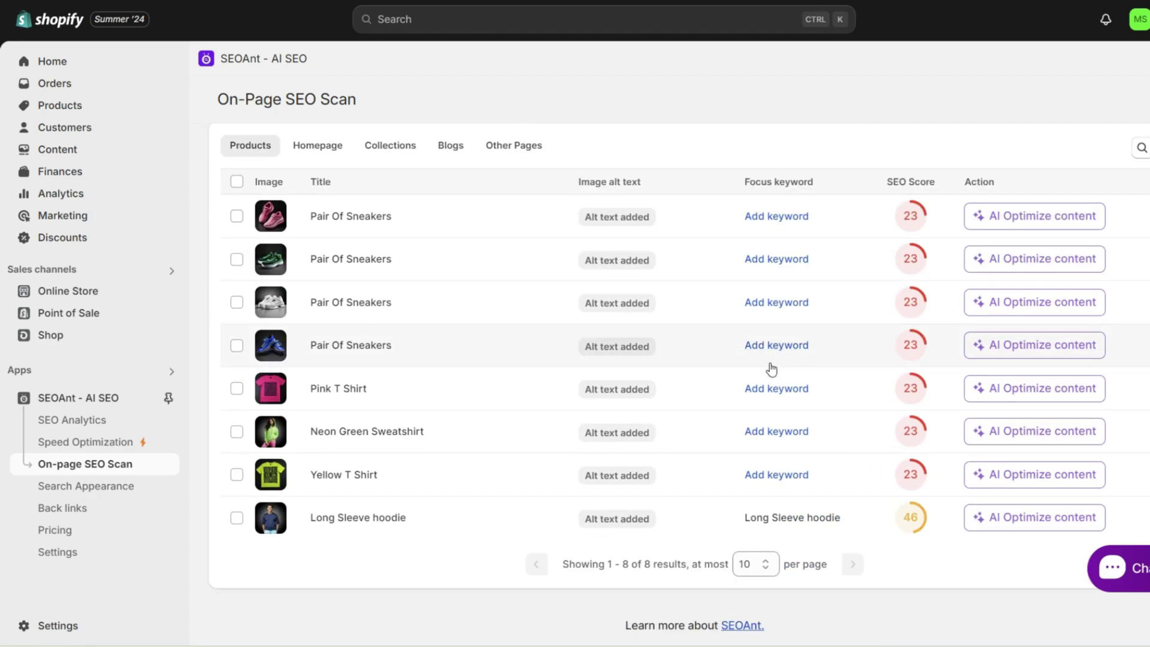
click(768, 474)
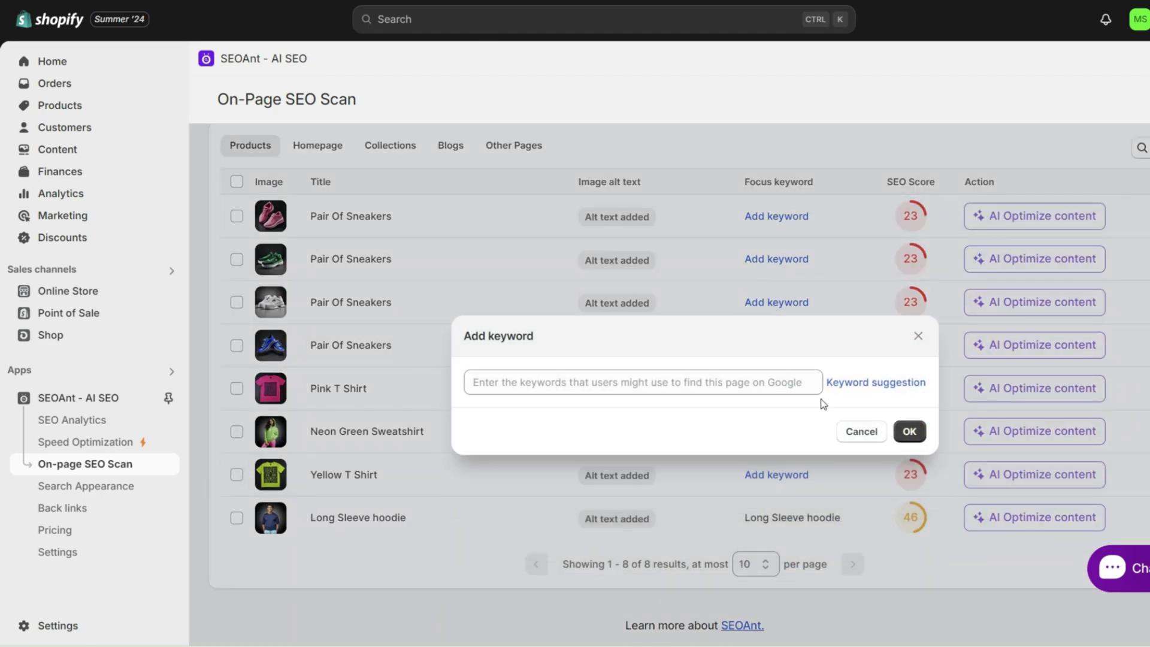
click(837, 386)
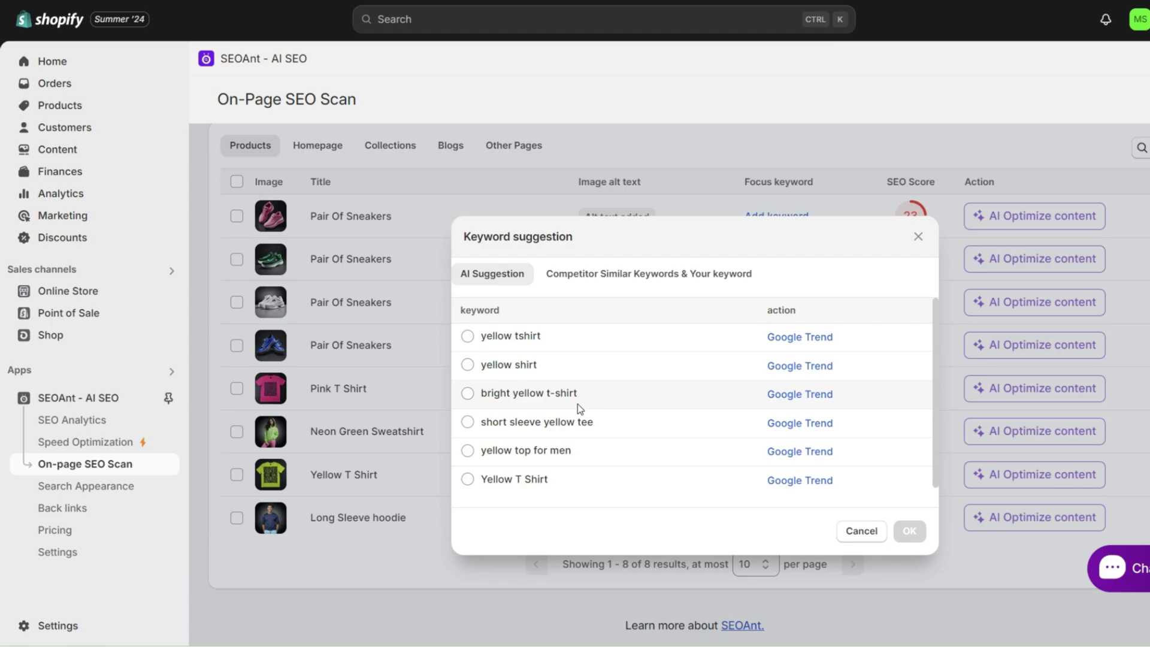
click(514, 479)
click(909, 530)
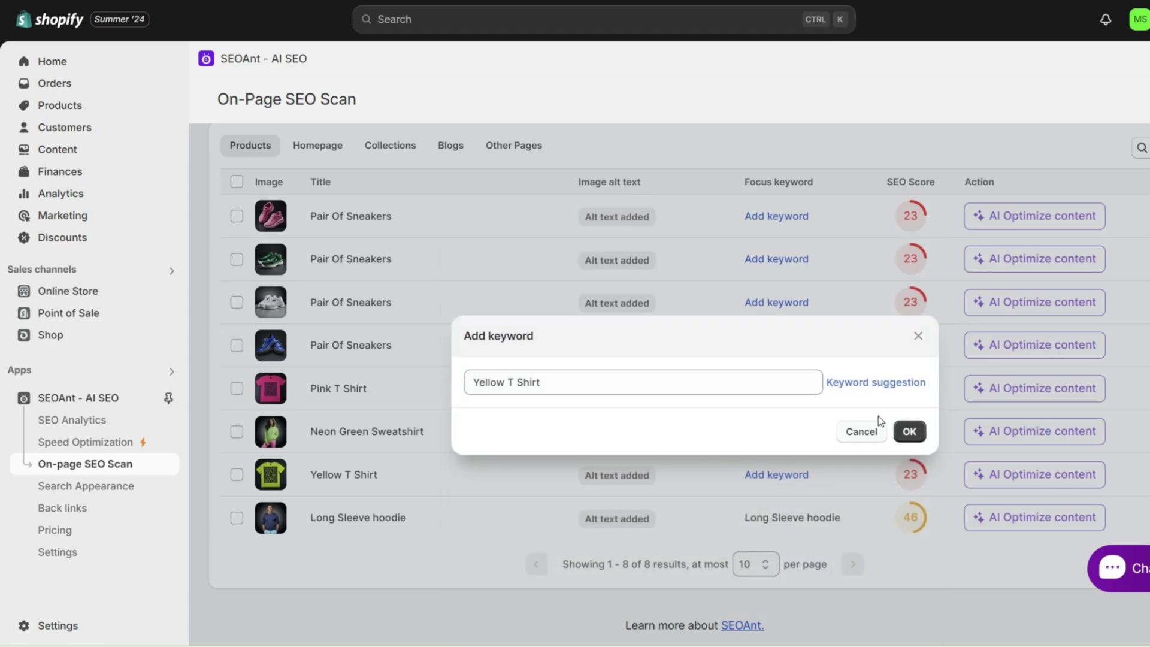
click(909, 429)
Step: Get keyword suggestions for the Neon Green Sweatshirt, then start AI optimization of Long Sleeve hoodie
click(776, 431)
click(839, 388)
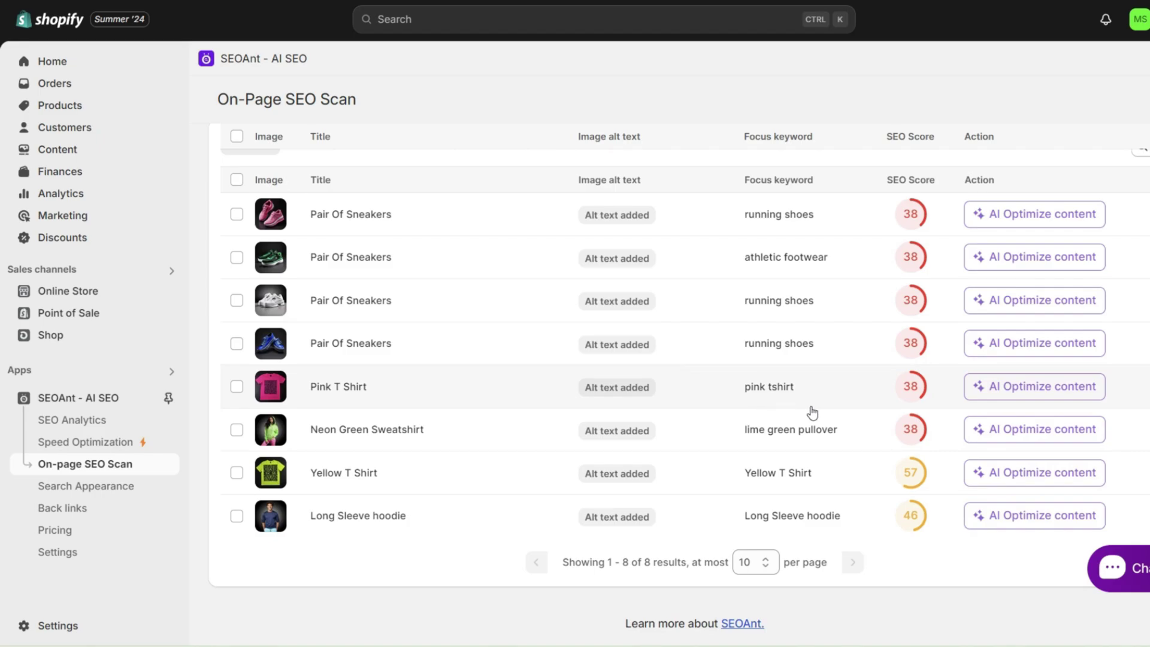
click(1056, 525)
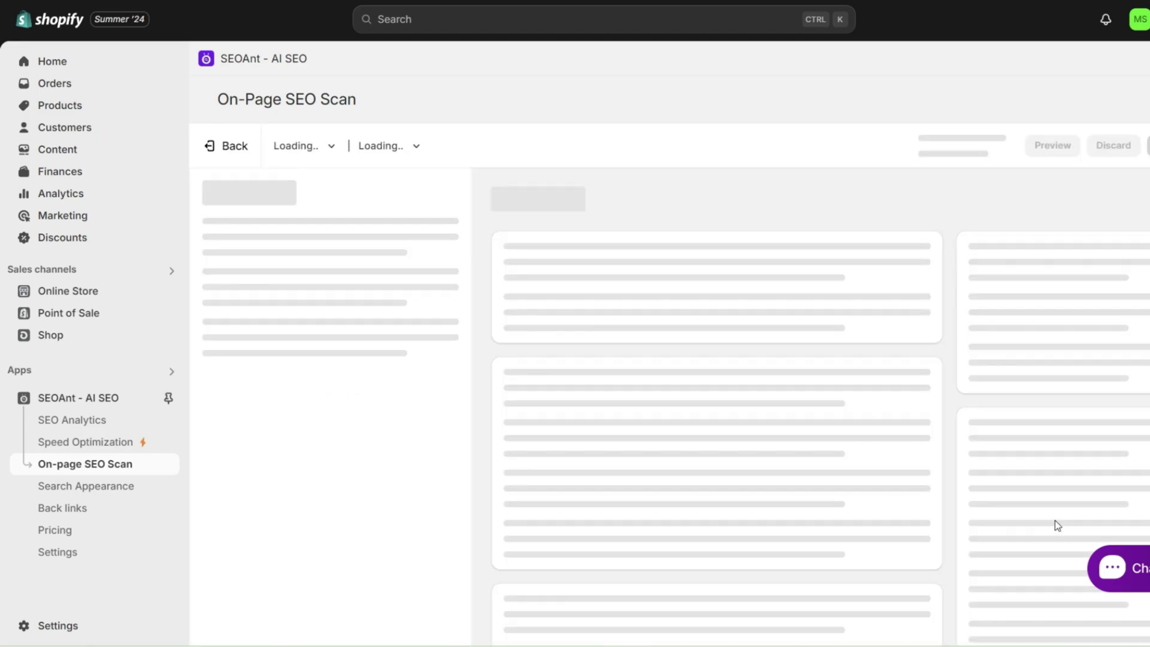
Step: Search hoodie keywords and apply 'essentials hoodie' as the focus keyword
scroll(1142, 253, up, 1)
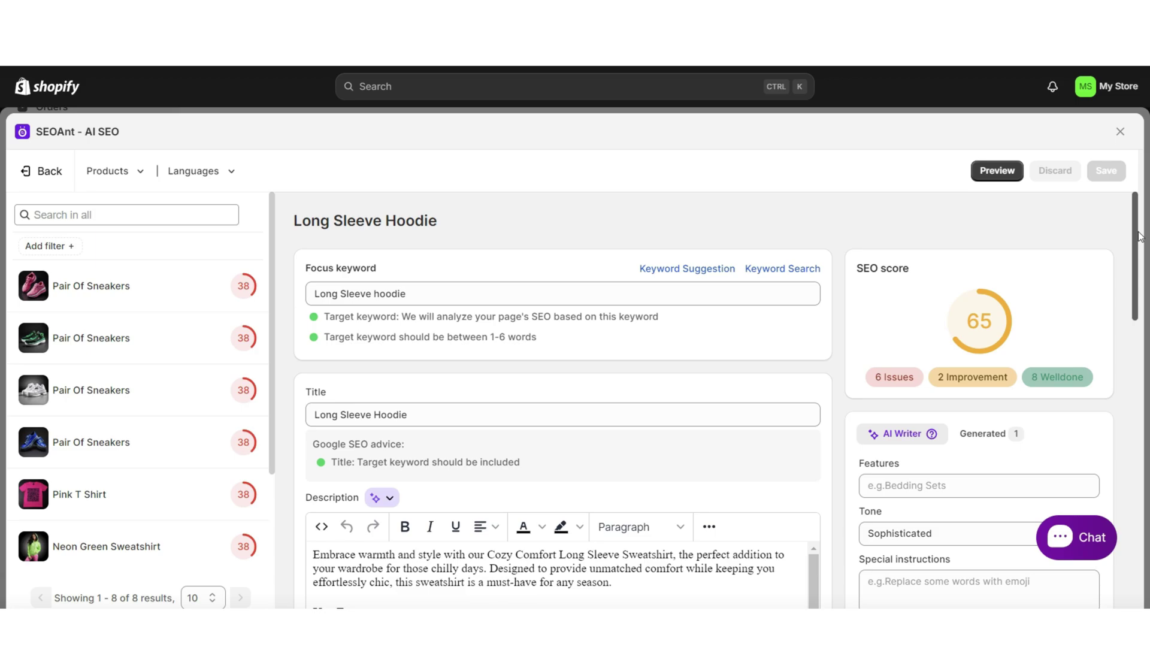
scroll(1141, 245, down, 1)
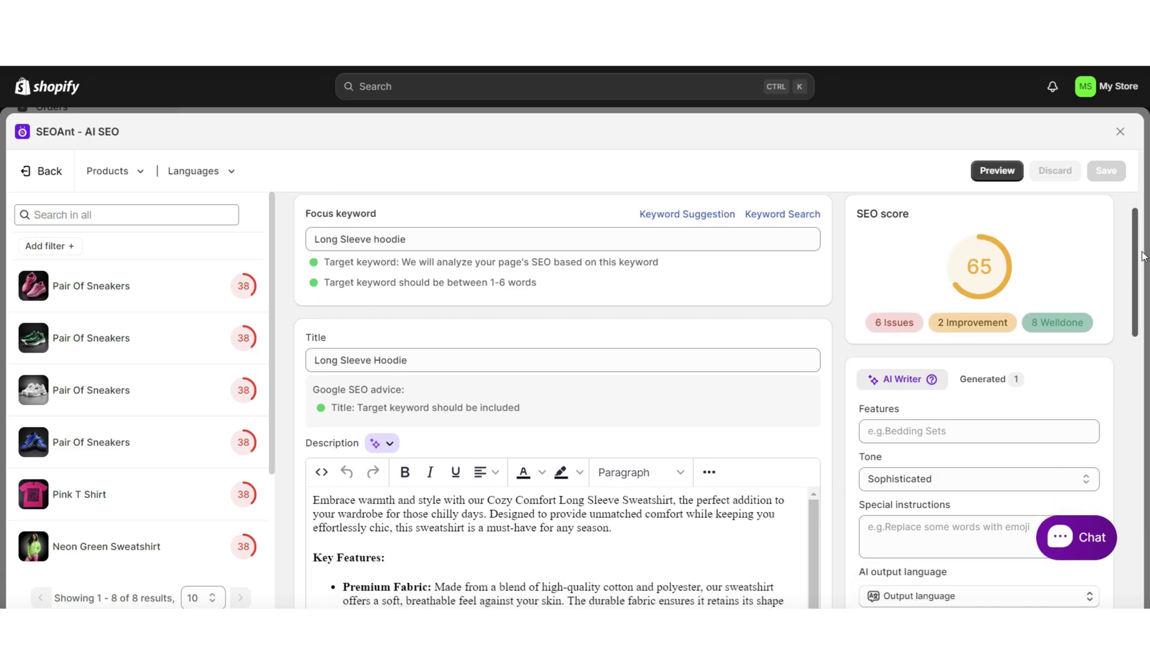
scroll(806, 234, up, 1)
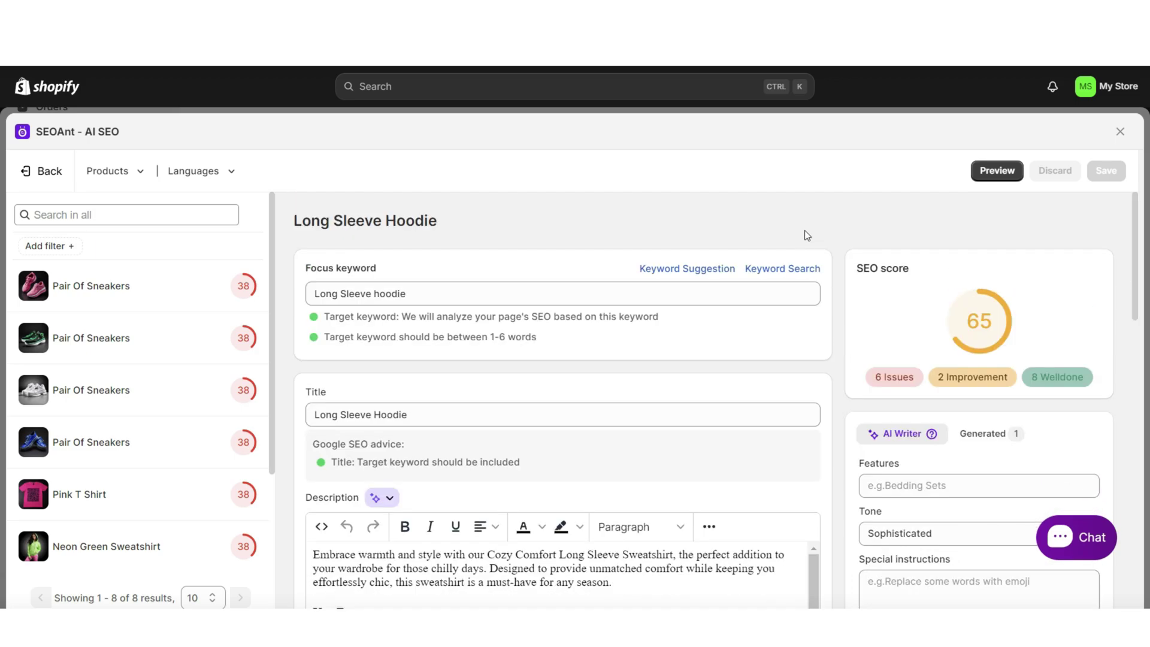
click(788, 268)
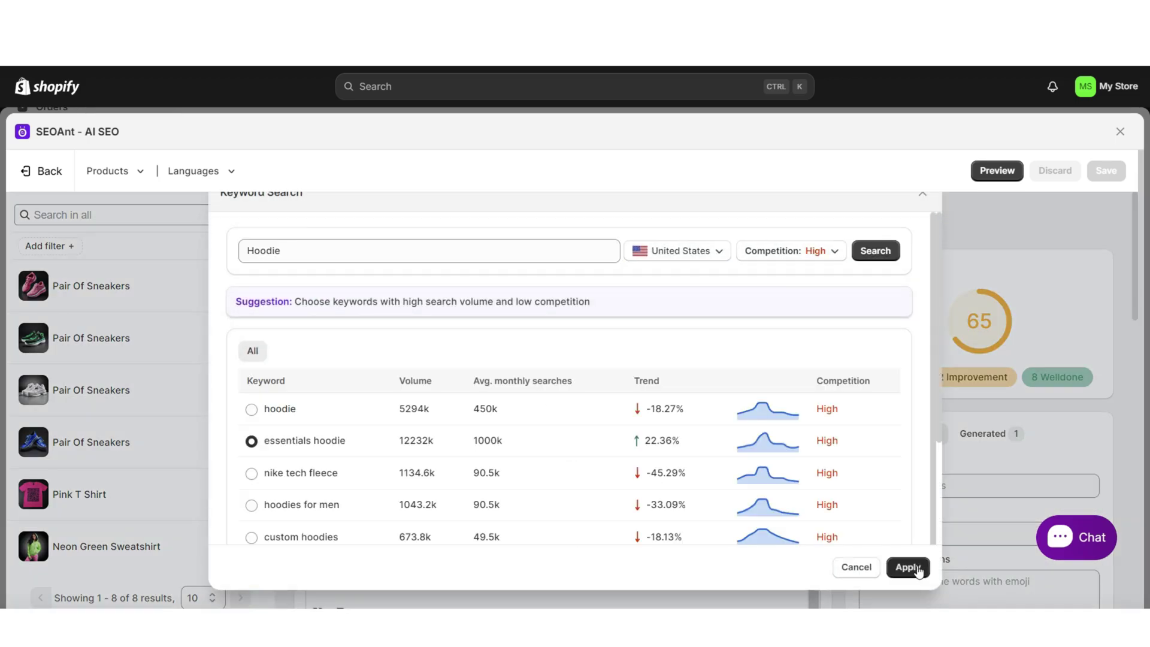
click(907, 566)
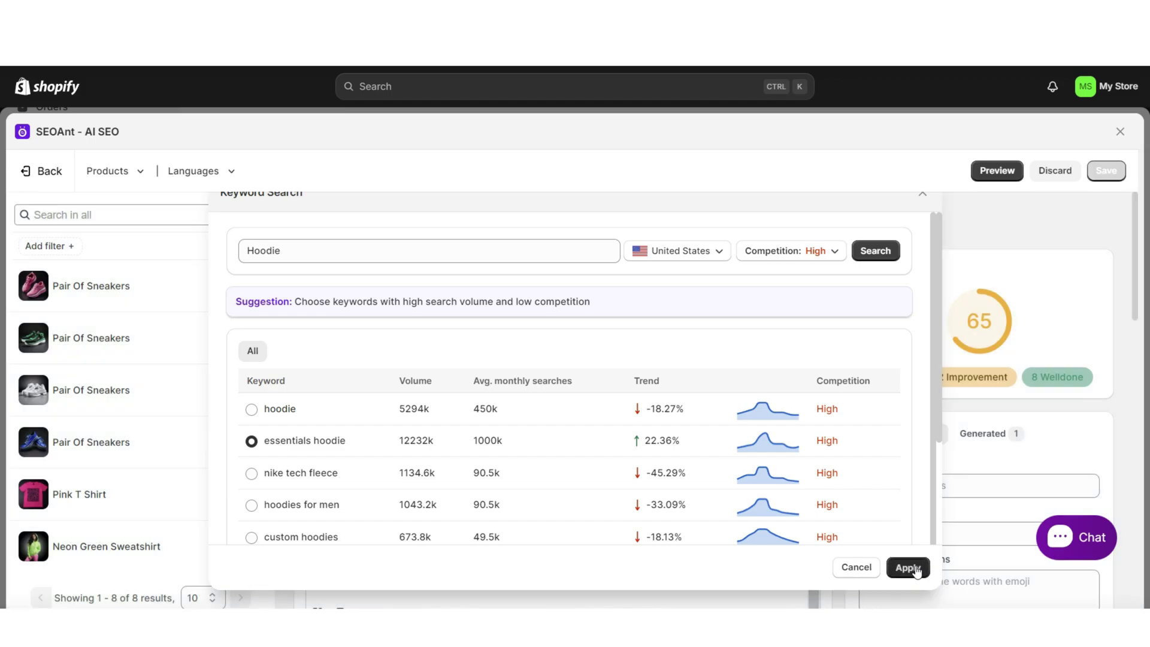
Step: Copy 'essentials hoodie' into the AI Writer's Features field
triple_click(335, 291)
key(ctrl+c)
right_click(335, 291)
right_click(914, 280)
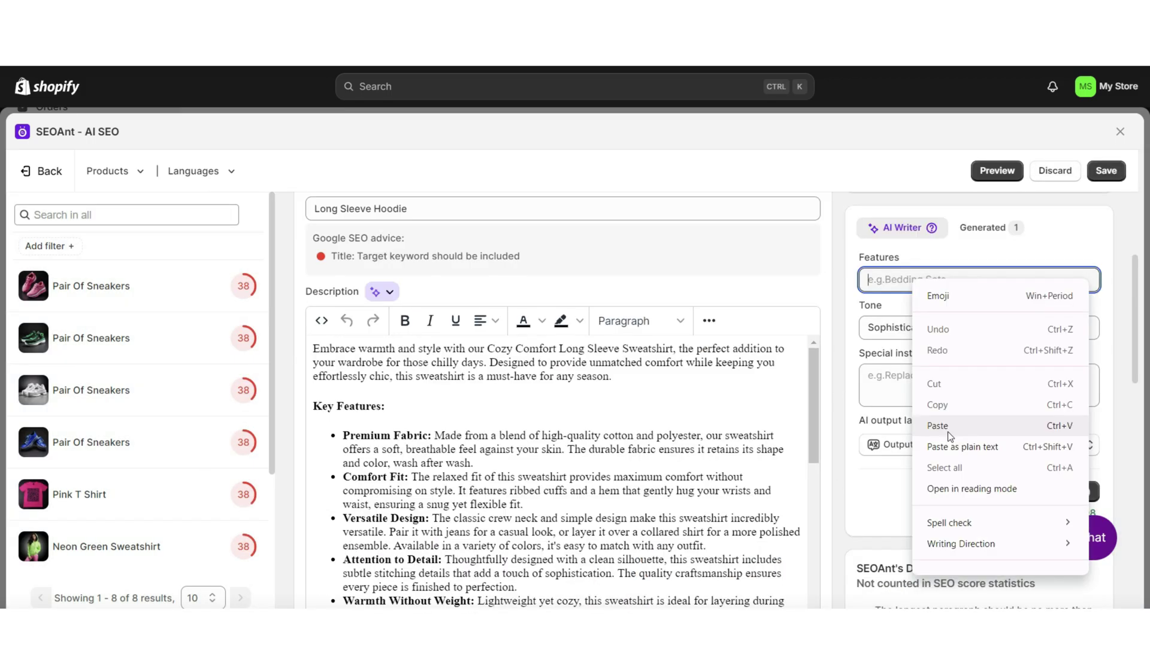
click(947, 425)
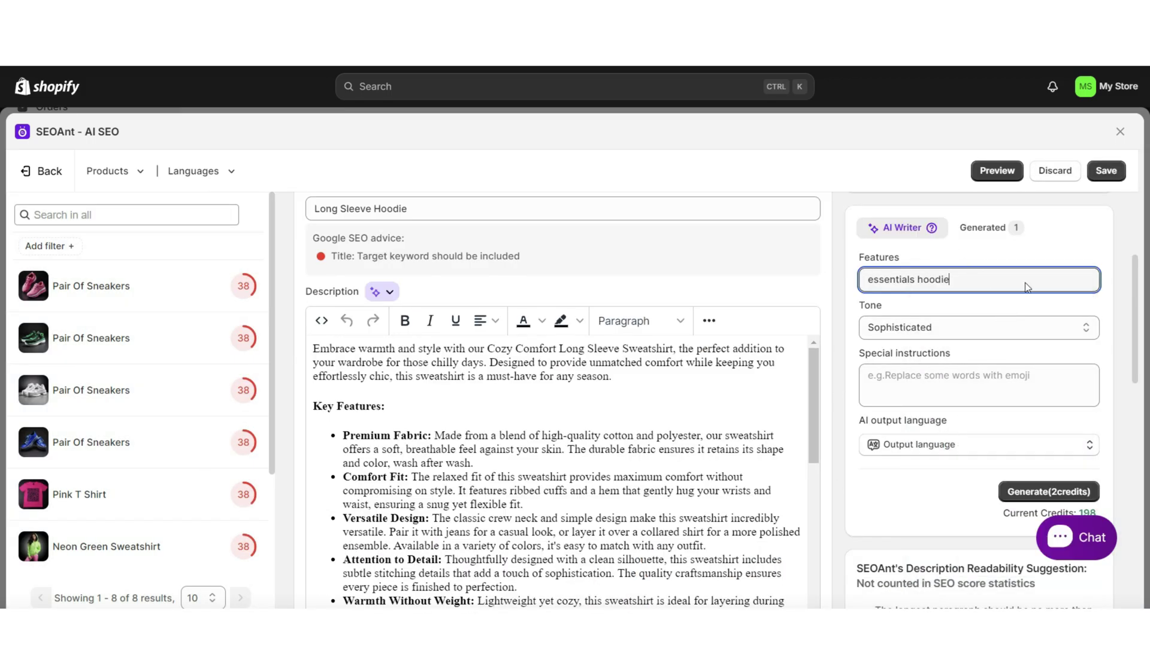
Step: Generate essentials hoodie SEO content and fill the generated heading into the description
click(1048, 491)
scroll(563, 389, down, 5)
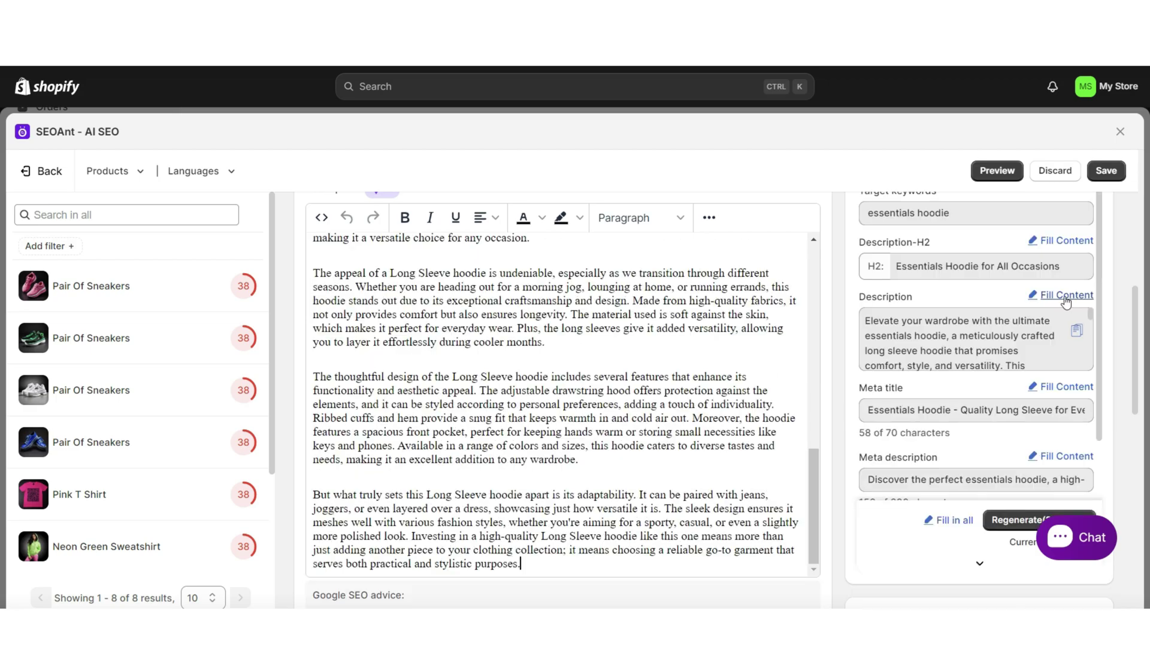
drag(813, 326, 814, 304)
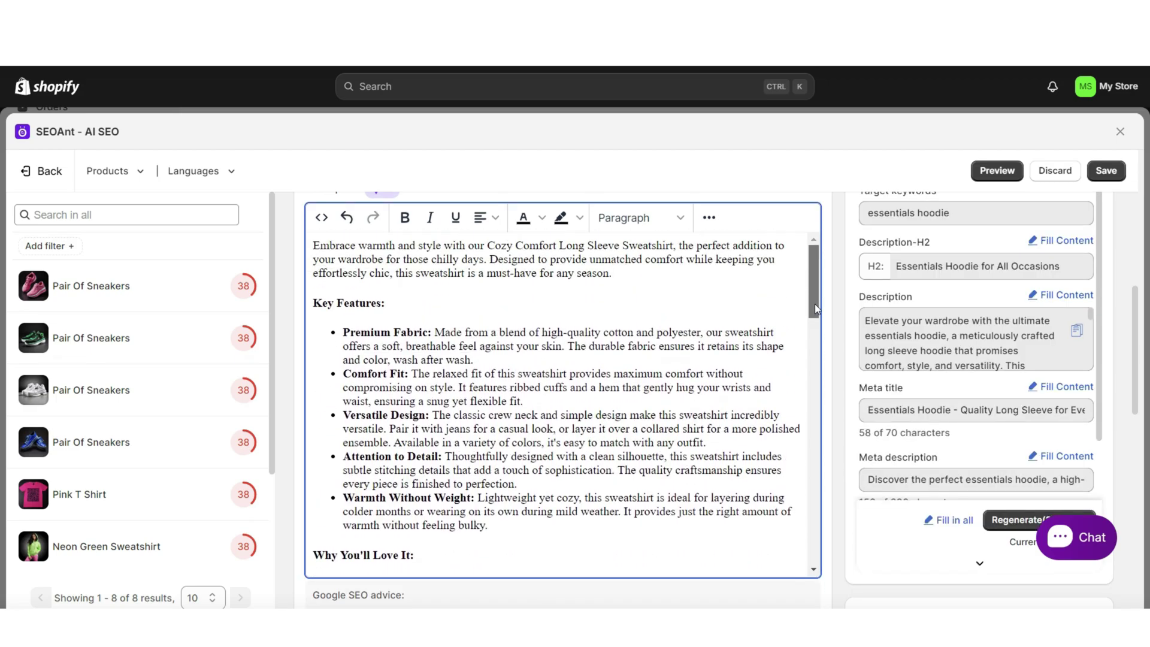
click(1052, 388)
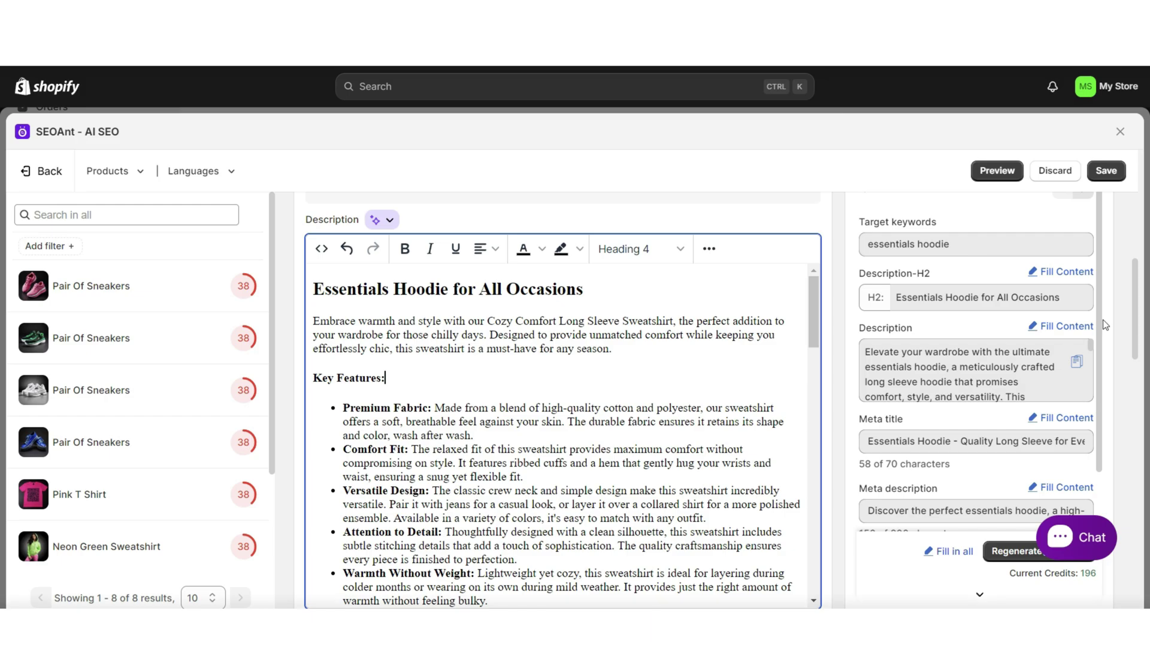
Step: Scroll the description and select its first paragraph
drag(1134, 324, 1130, 407)
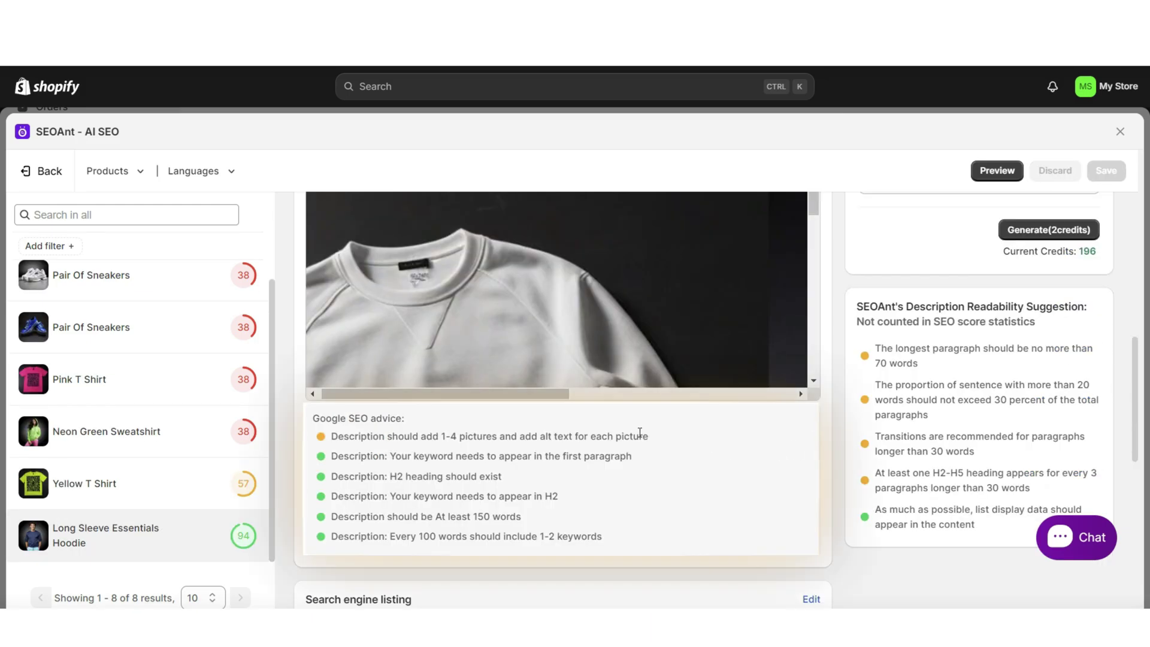
drag(1134, 395, 1131, 233)
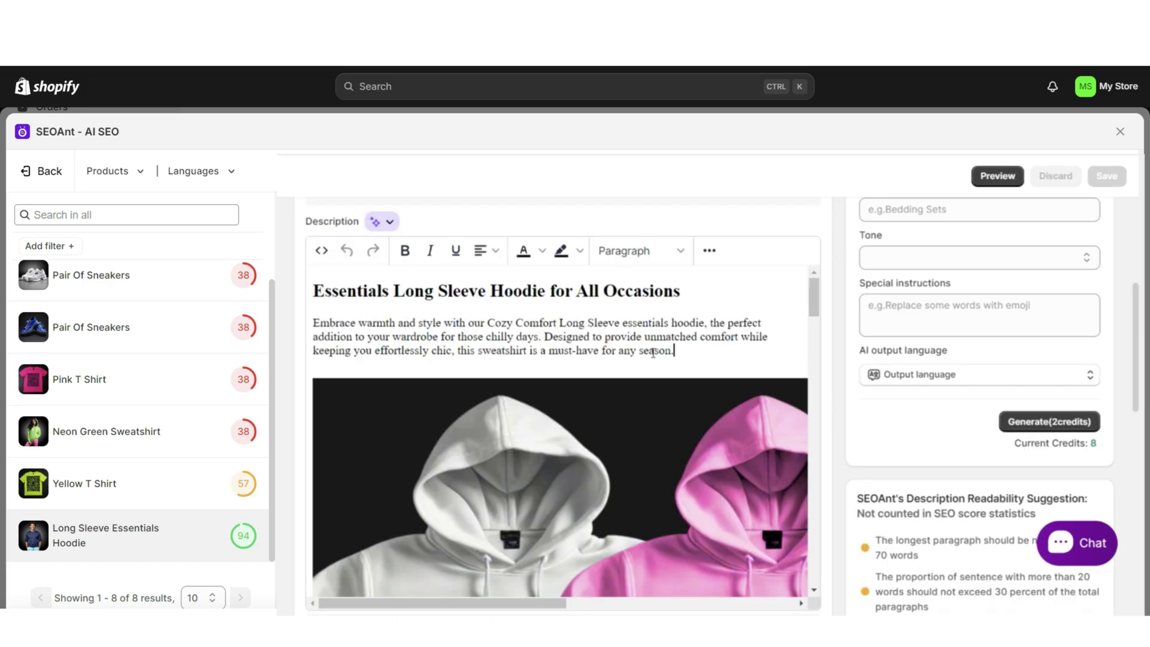
drag(674, 350, 312, 323)
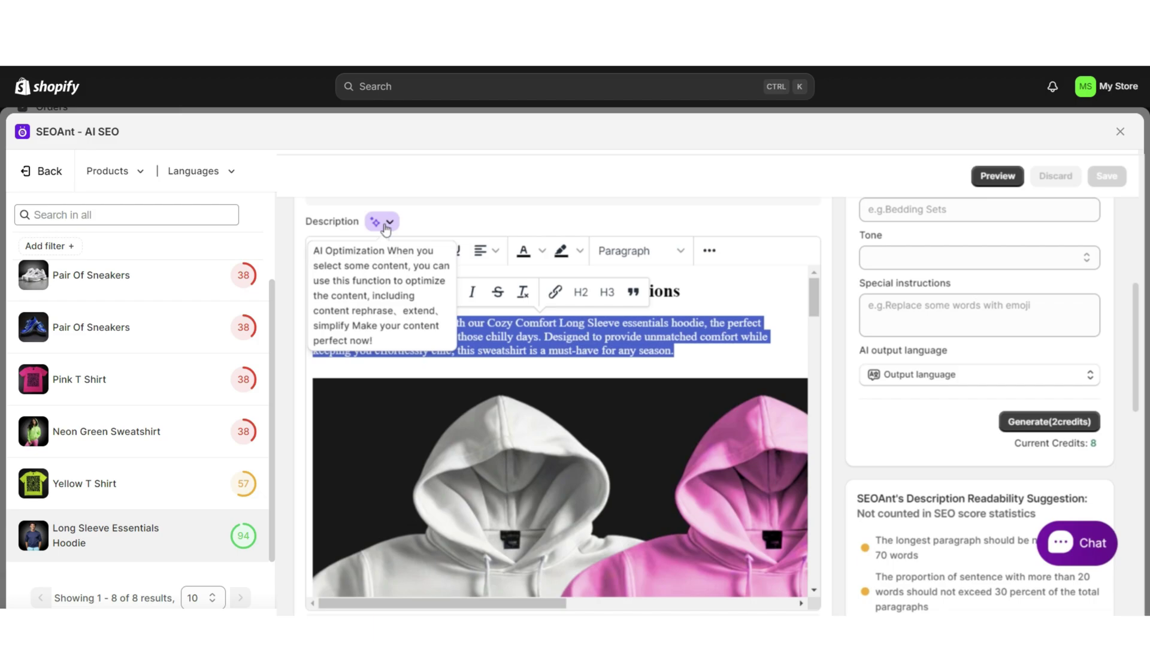
Step: Rephrase the opening paragraph with pasted instructions, use the result, then extend it with AI
click(388, 224)
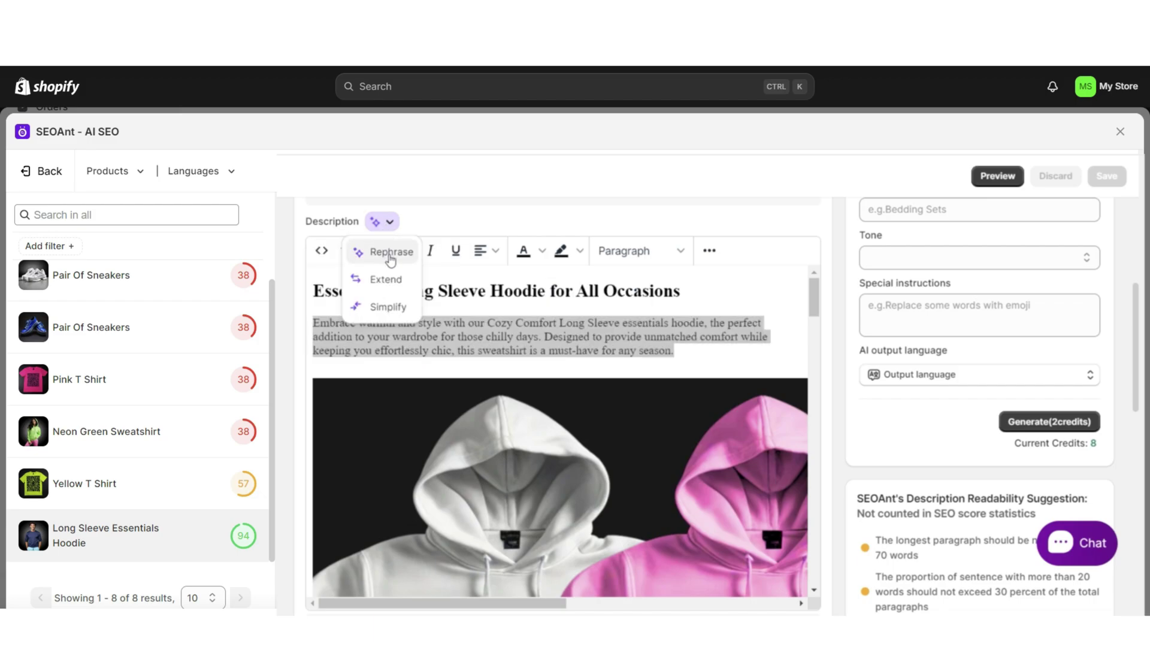
click(388, 251)
click(435, 449)
text(Optimize the text in detail to sell the essentials hoodie.)
click(493, 557)
click(760, 554)
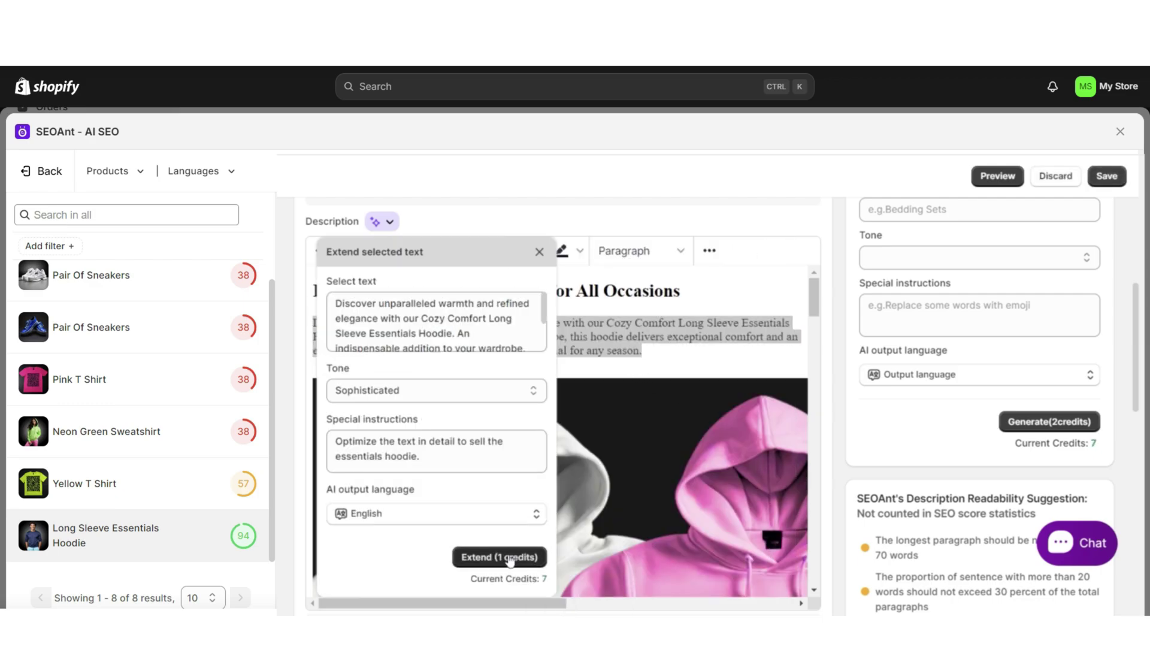
click(499, 557)
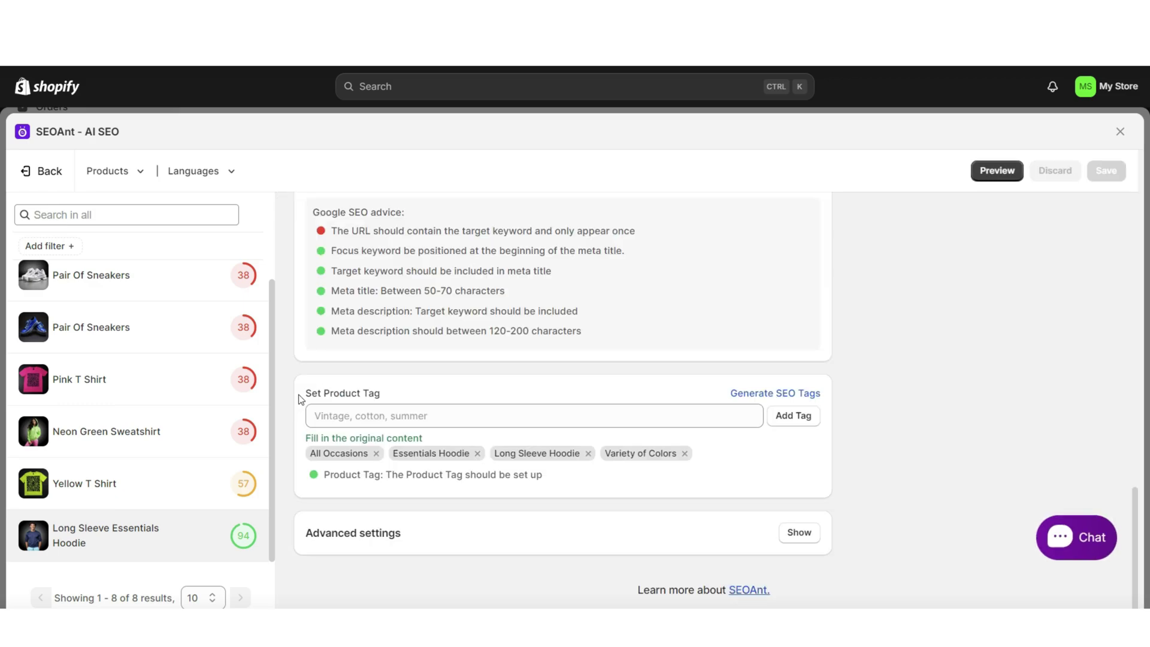
Step: Add 'Hoodie for all seasons' as a product tag
click(324, 413)
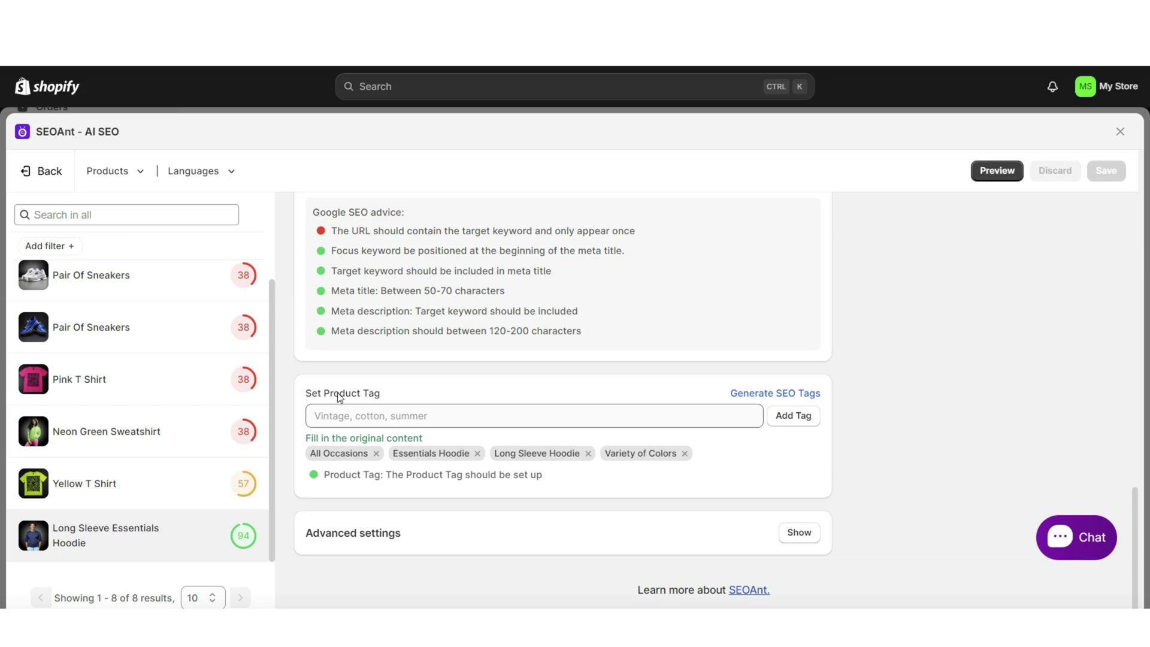
text(Hoodie for all seasons)
click(798, 422)
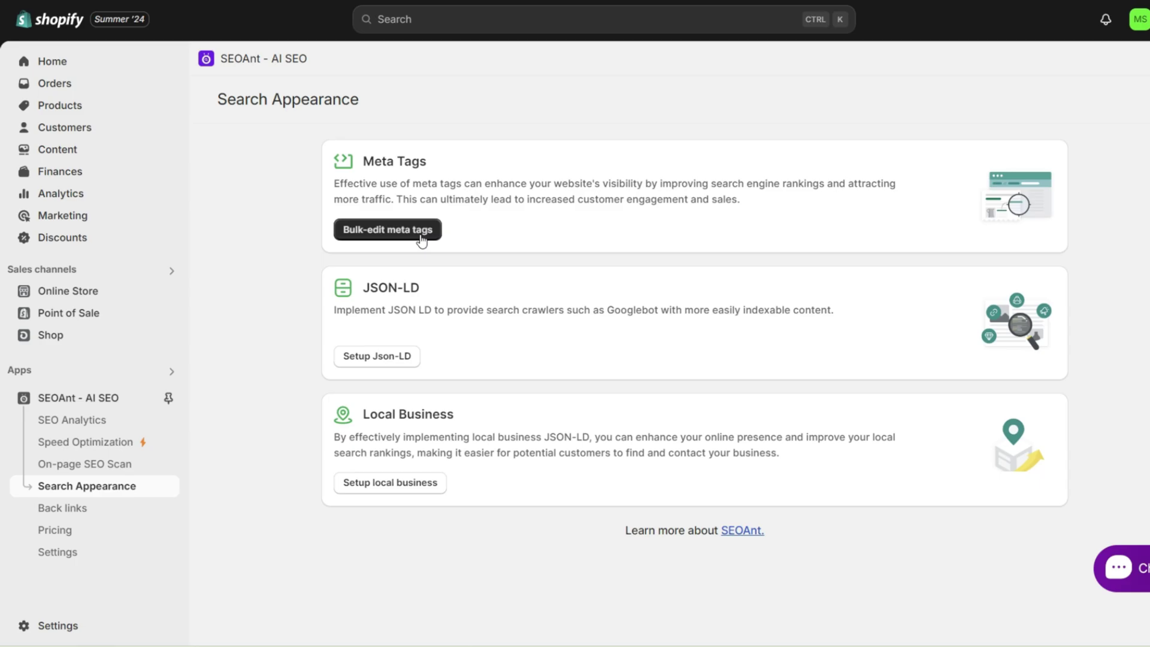
Step: In Bulk-edit Meta Tags, enable automatic meta tag generation for Products and Blogs
click(348, 231)
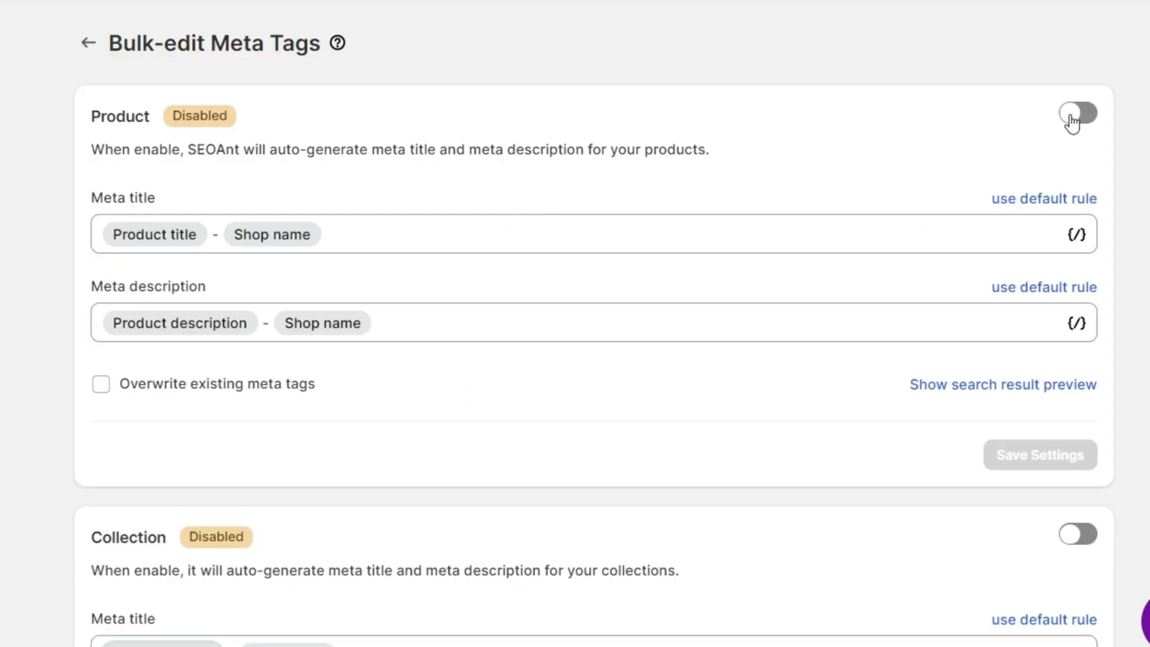
click(1076, 125)
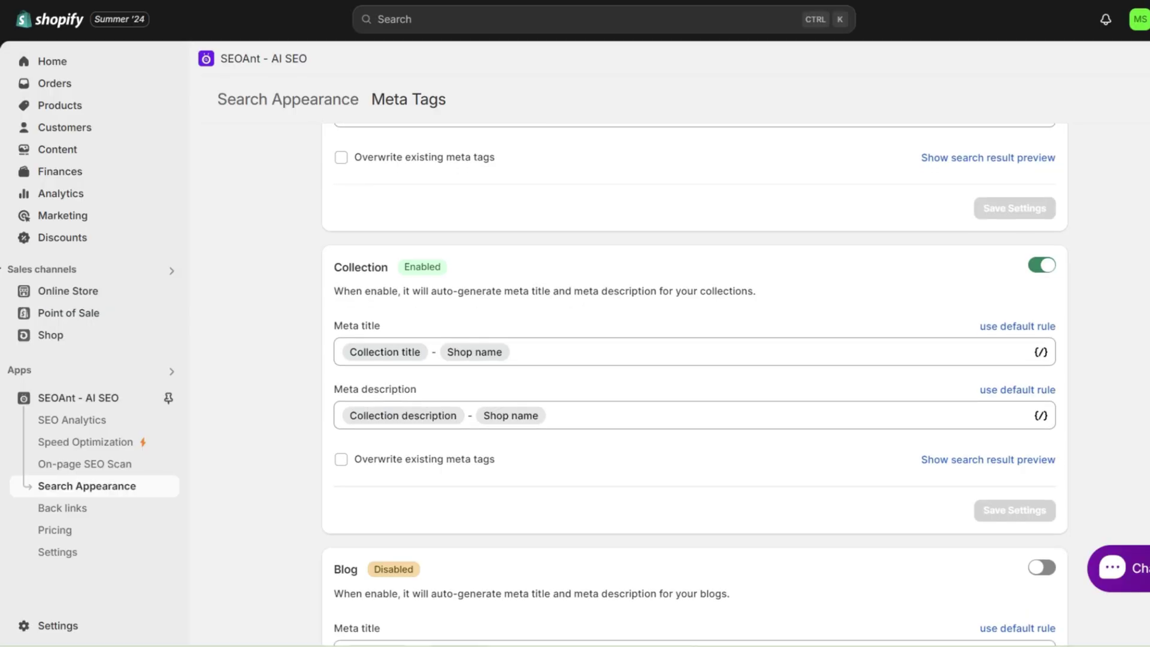
scroll(694, 360, down, 5)
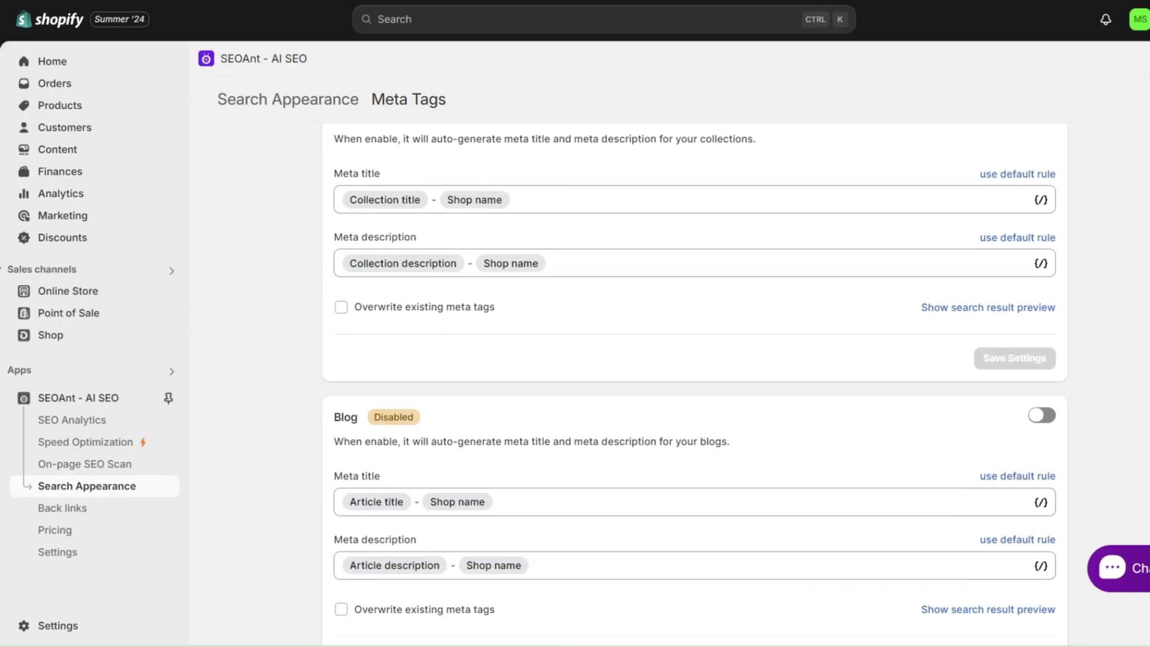
scroll(1049, 240, down, 2)
click(1045, 201)
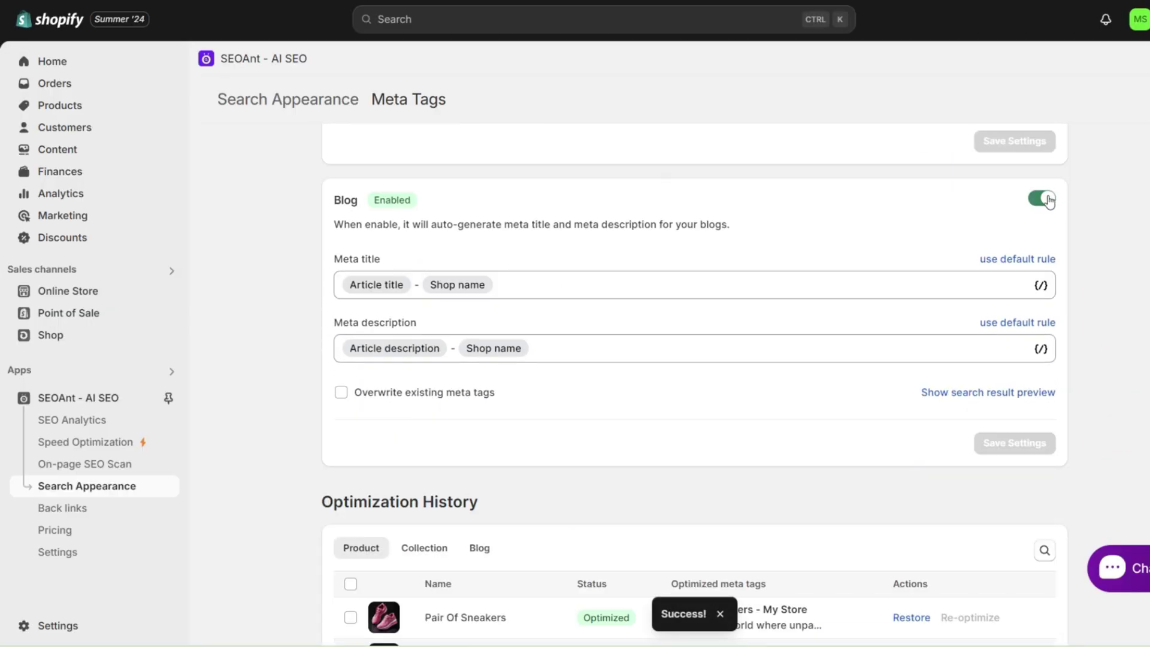
scroll(694, 359, down, 5)
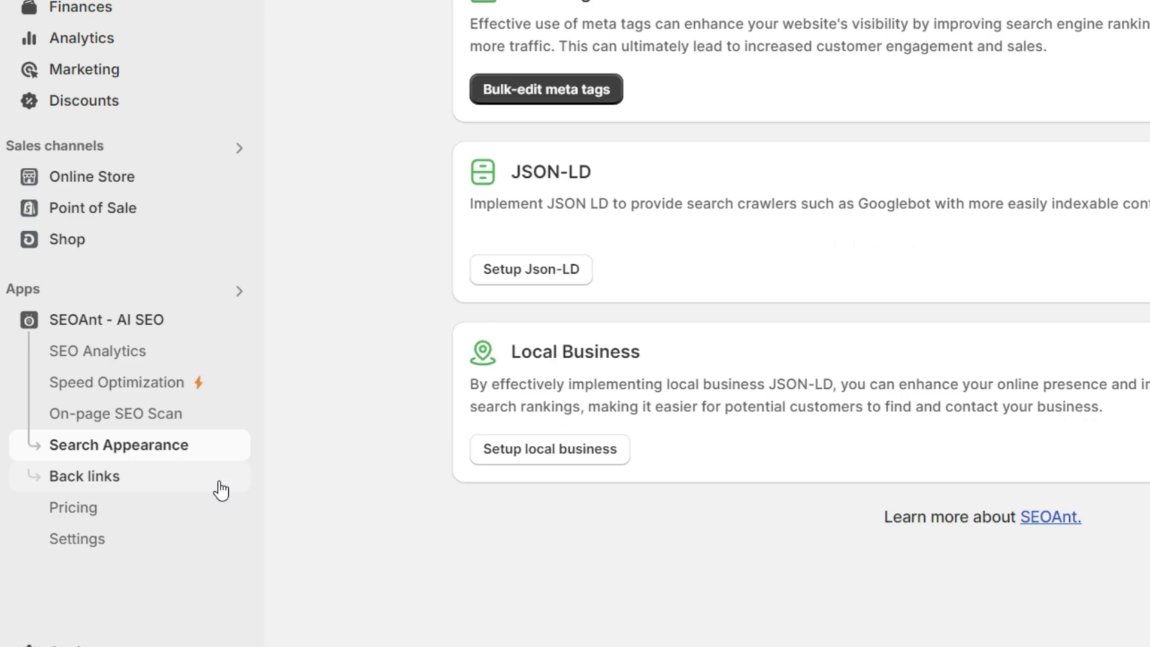
Step: Review the Back links overview and the Fix broken links page, then return
click(159, 512)
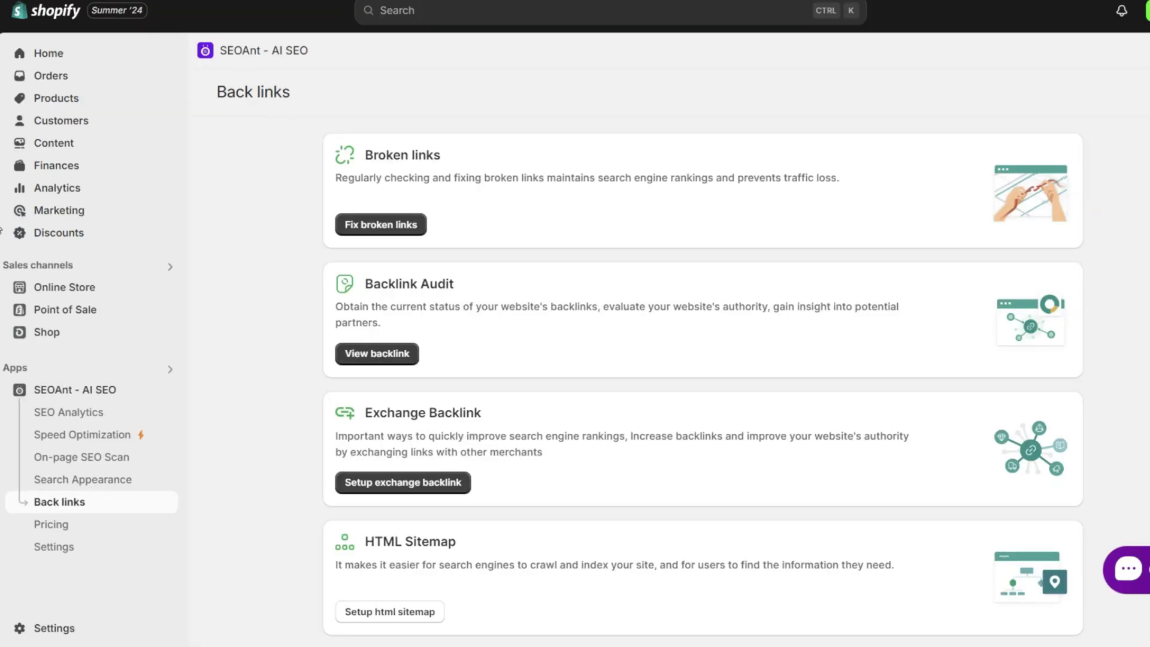
scroll(703, 383, down, 1)
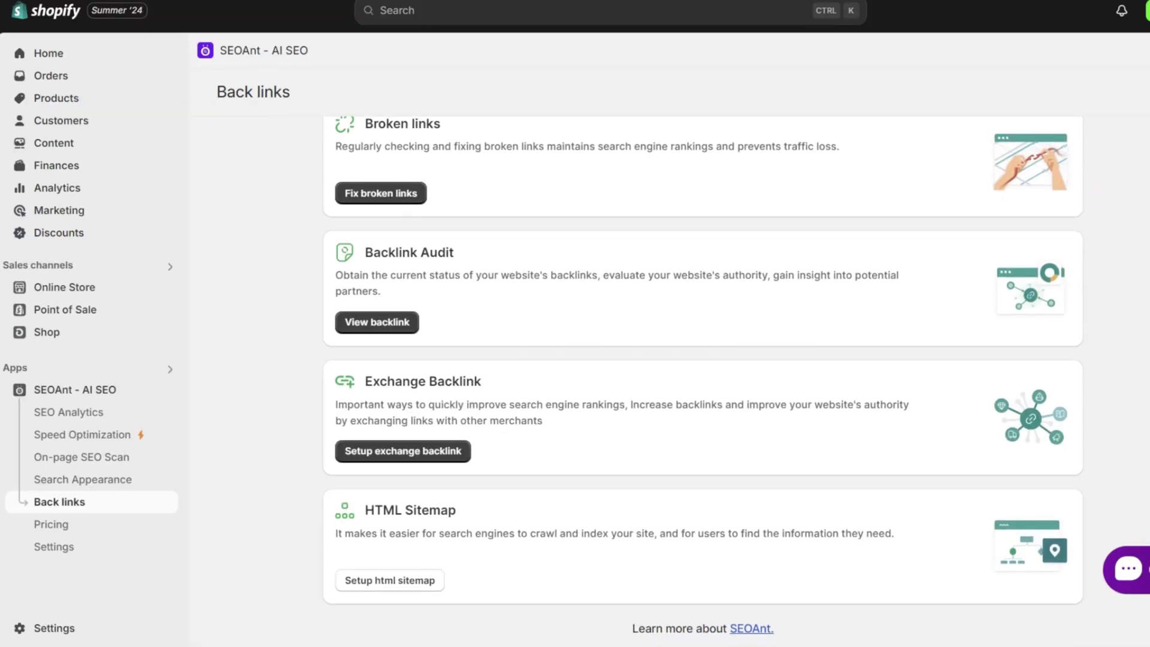
scroll(403, 226, up, 1)
click(403, 225)
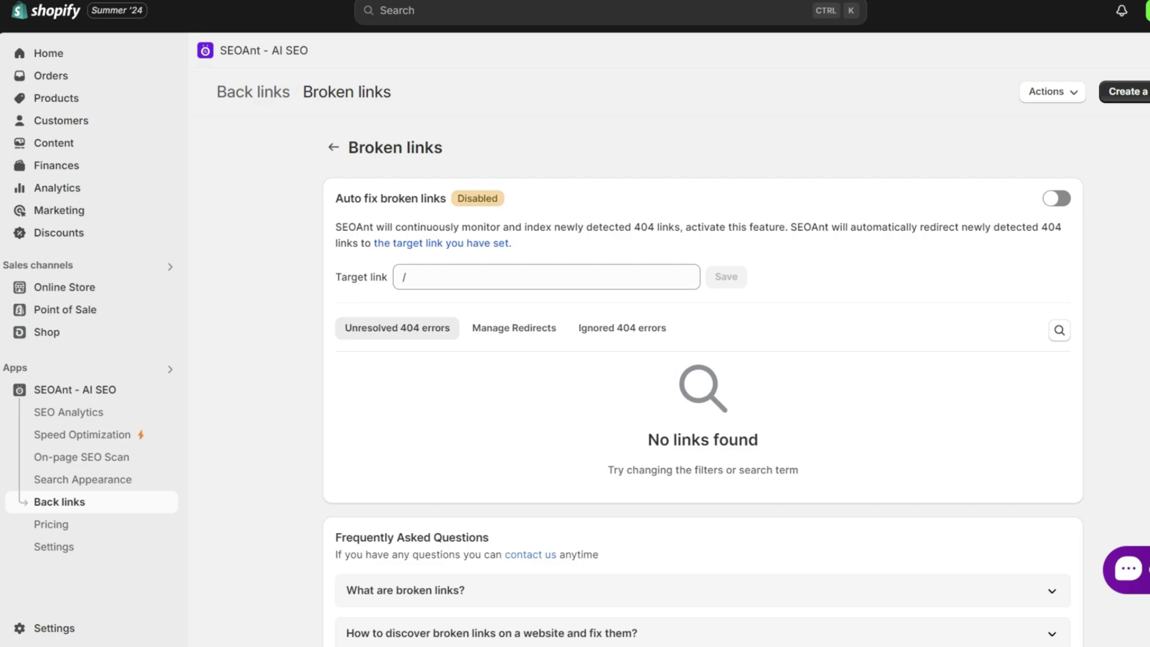
click(333, 147)
Step: Look over the backlink exchange setup, then open the Backlink Audit page
click(421, 456)
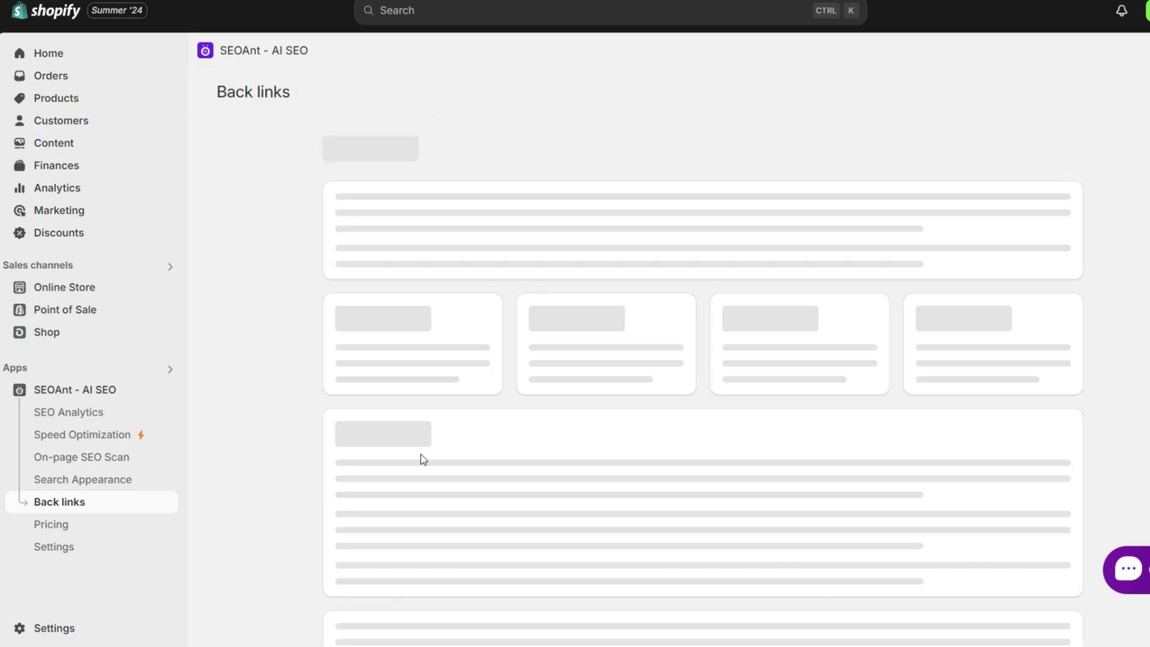
scroll(703, 387, down, 4)
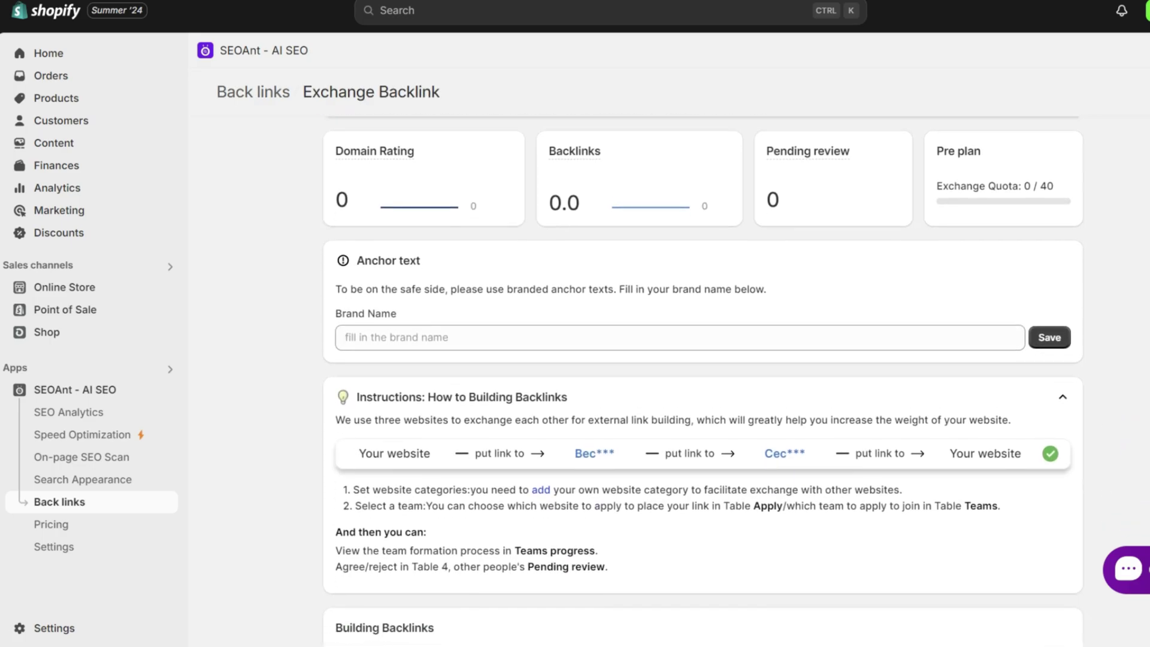
key(alt+Left)
click(377, 312)
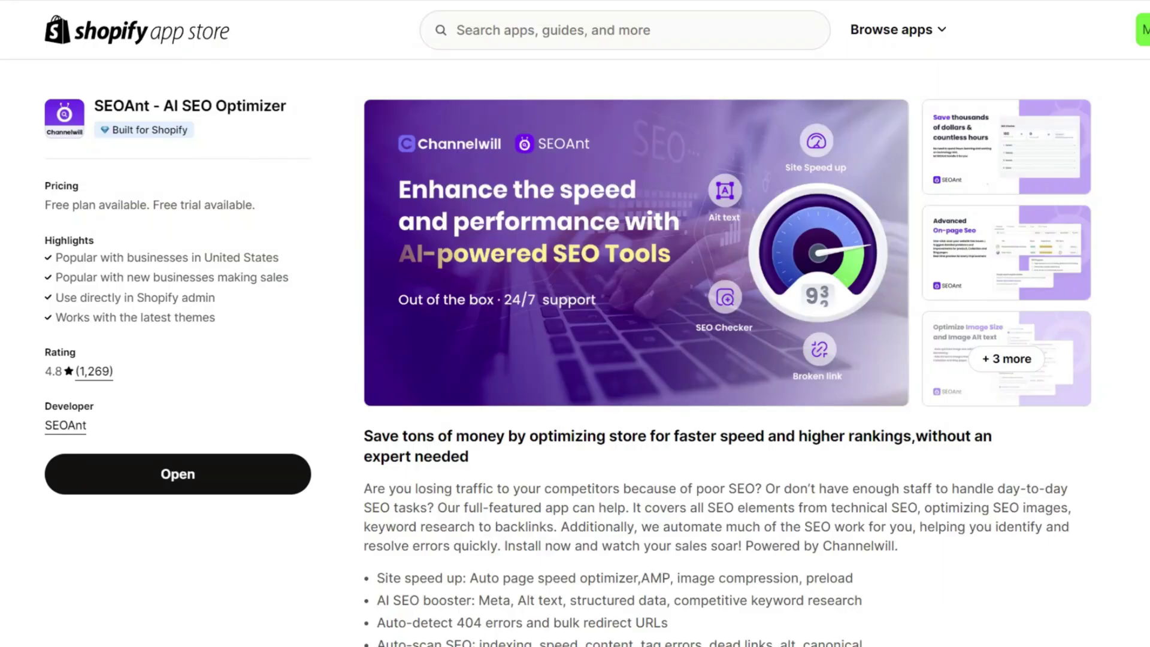
scroll(727, 359, down, 4)
scroll(727, 359, down, 6)
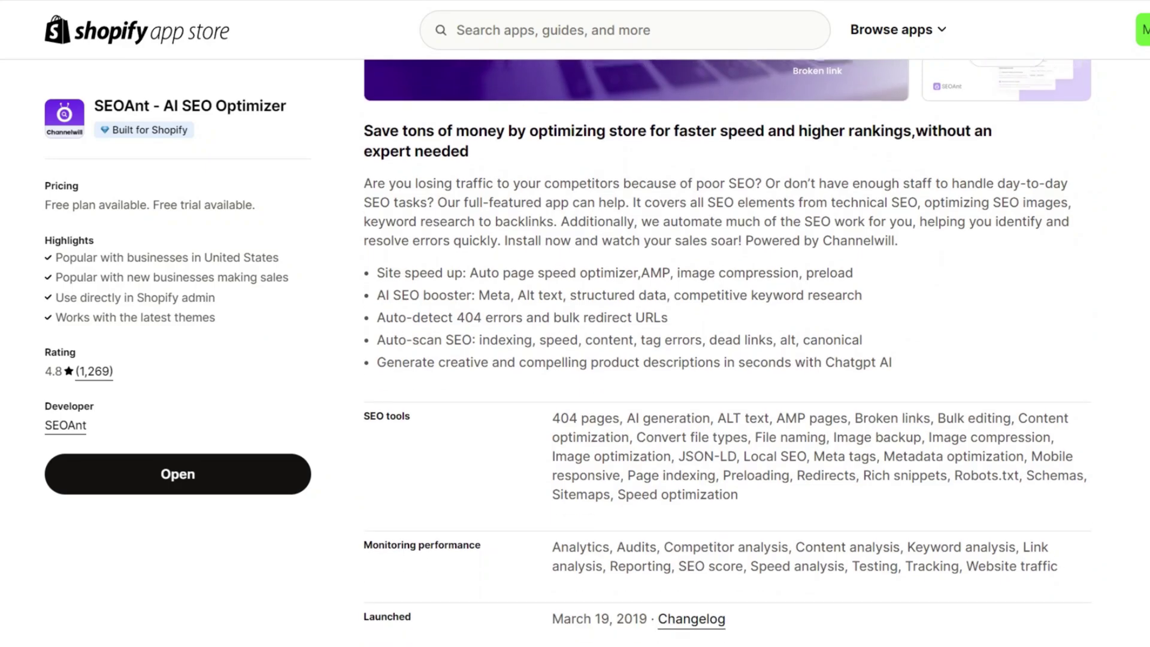
scroll(727, 359, down, 2)
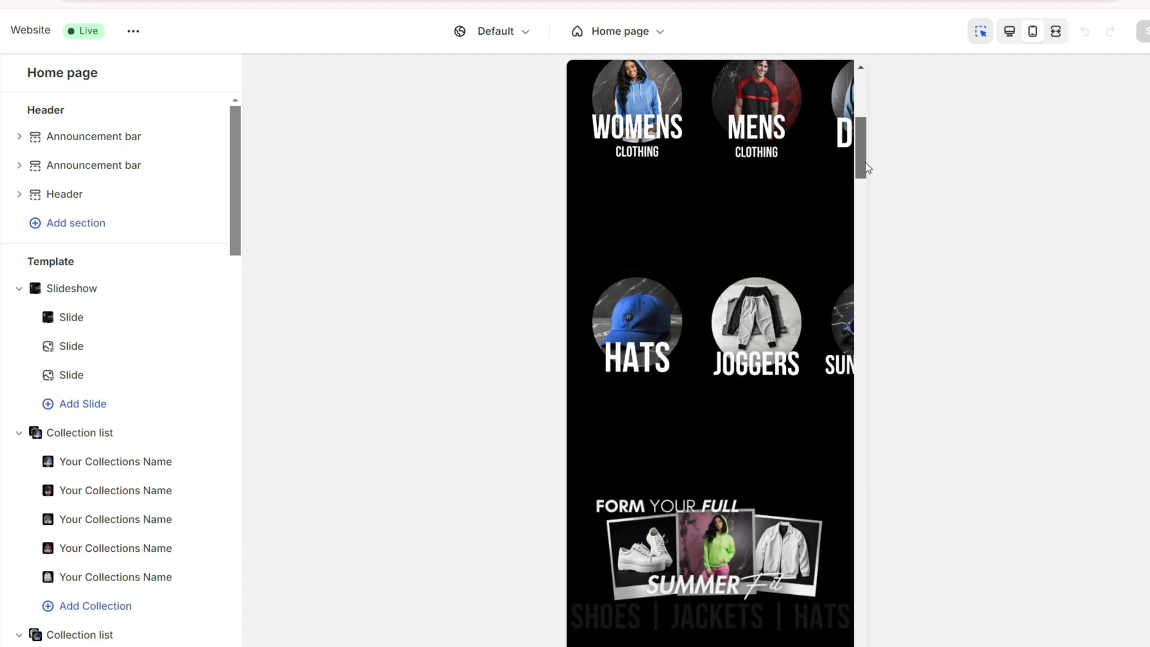
drag(865, 167, 863, 90)
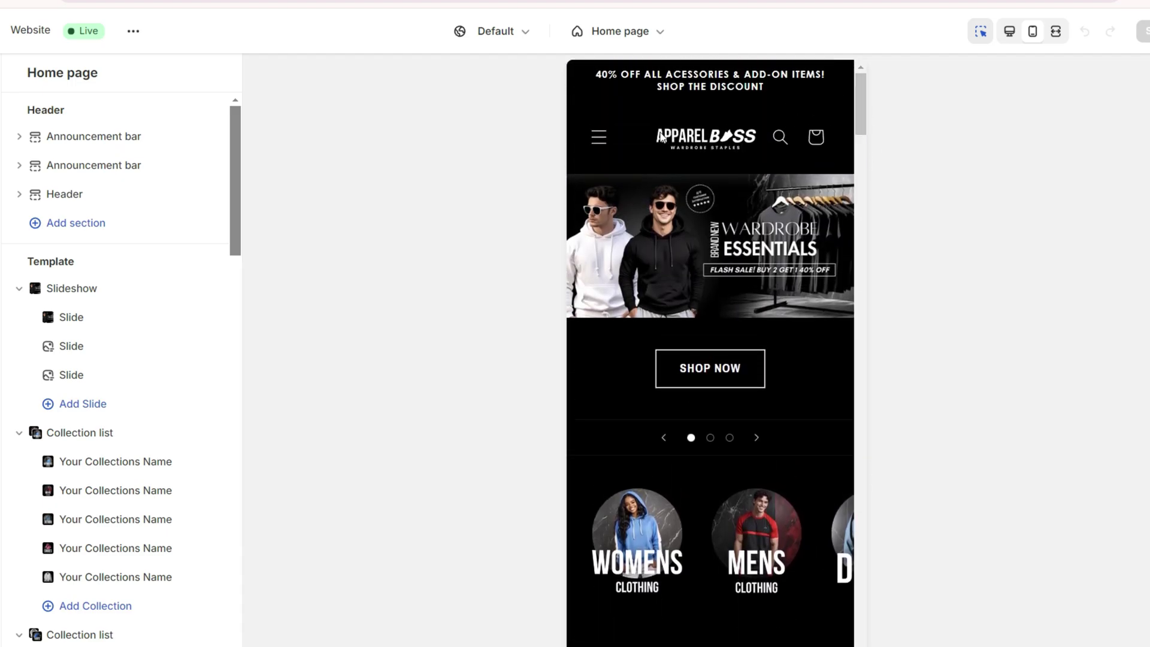
click(598, 139)
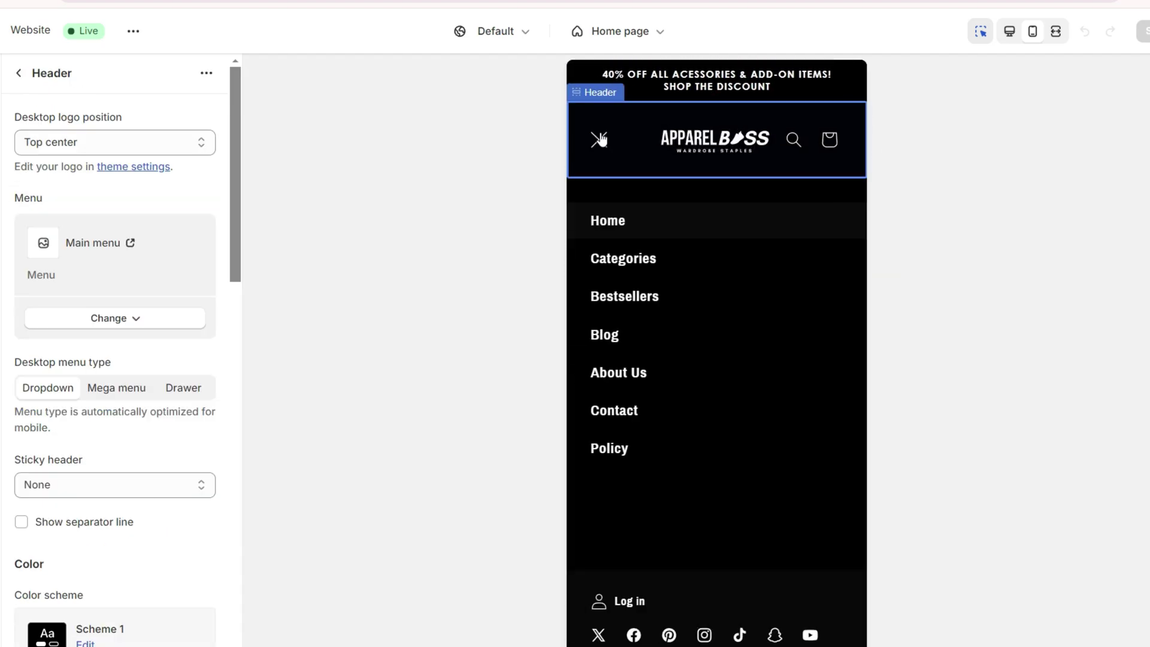
click(642, 261)
click(731, 138)
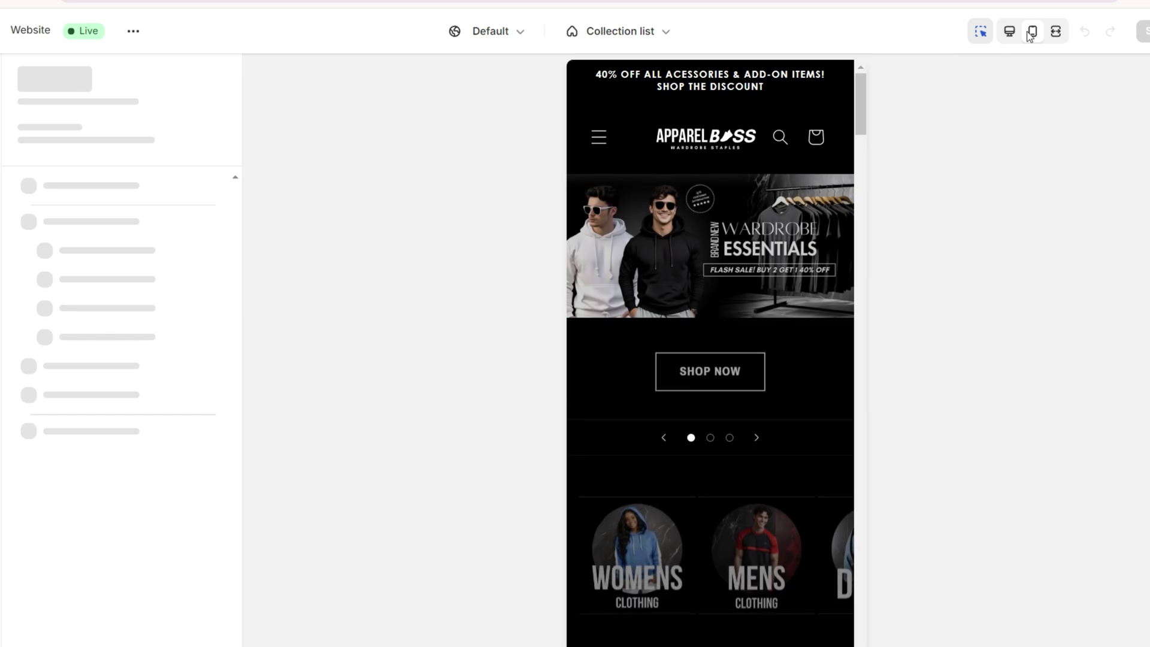
click(1009, 31)
click(1051, 37)
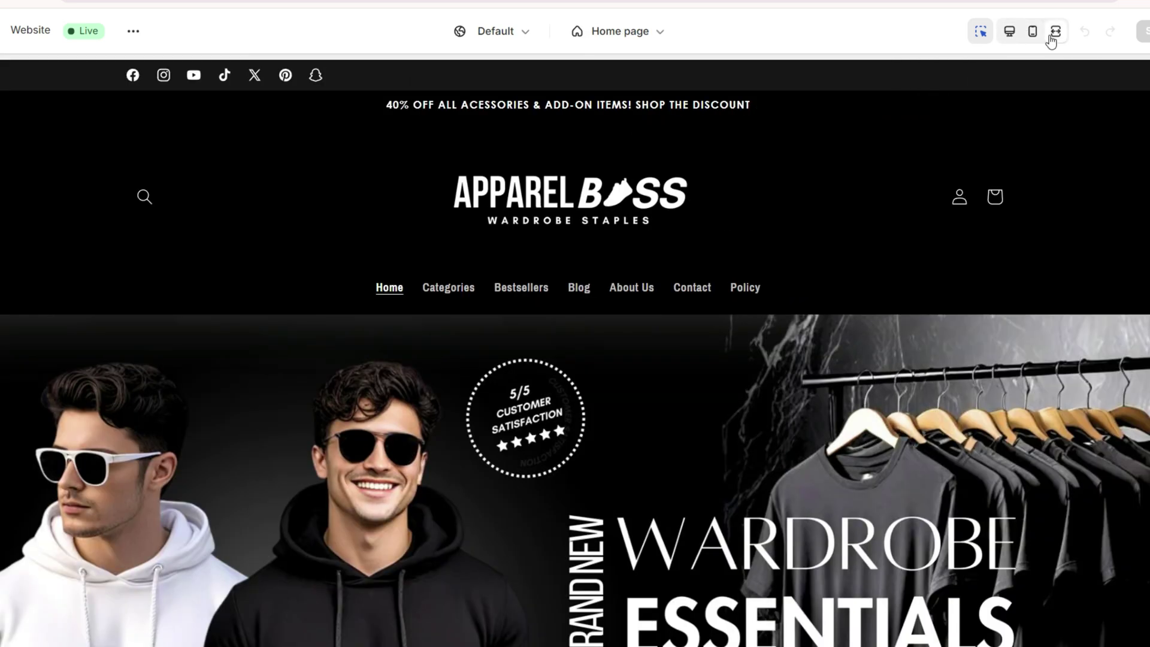
click(448, 288)
scroll(910, 234, down, 5)
scroll(514, 297, up, 6)
click(520, 289)
scroll(520, 288, down, 2)
scroll(649, 291, down, 1)
scroll(649, 290, up, 4)
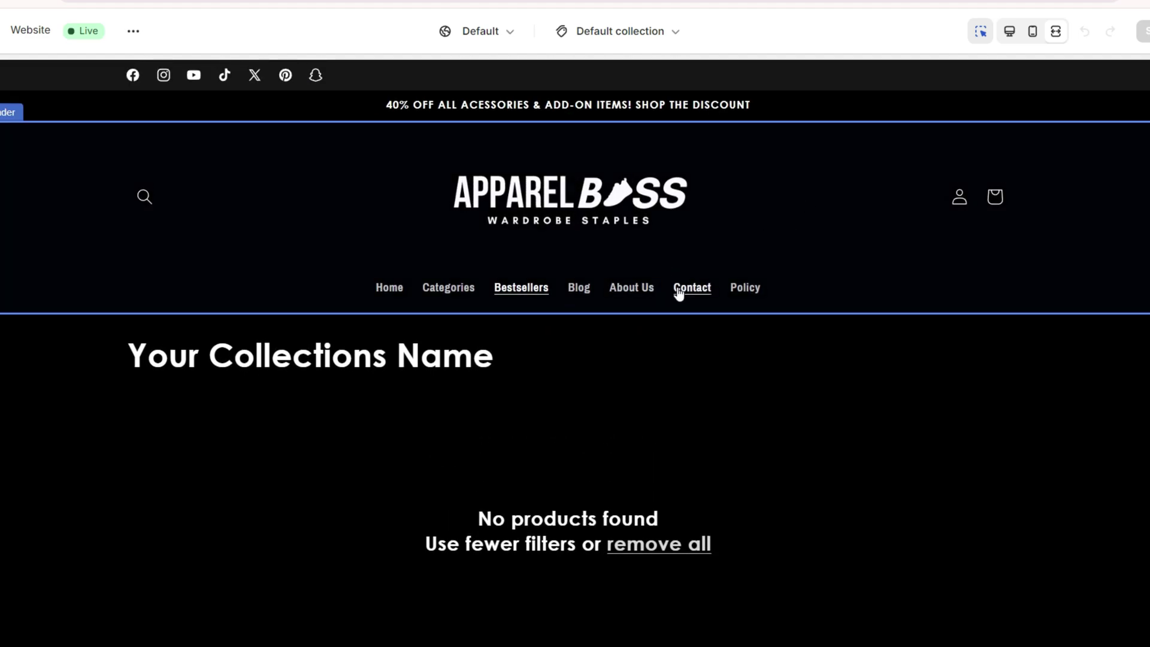
click(691, 288)
scroll(678, 292, down, 5)
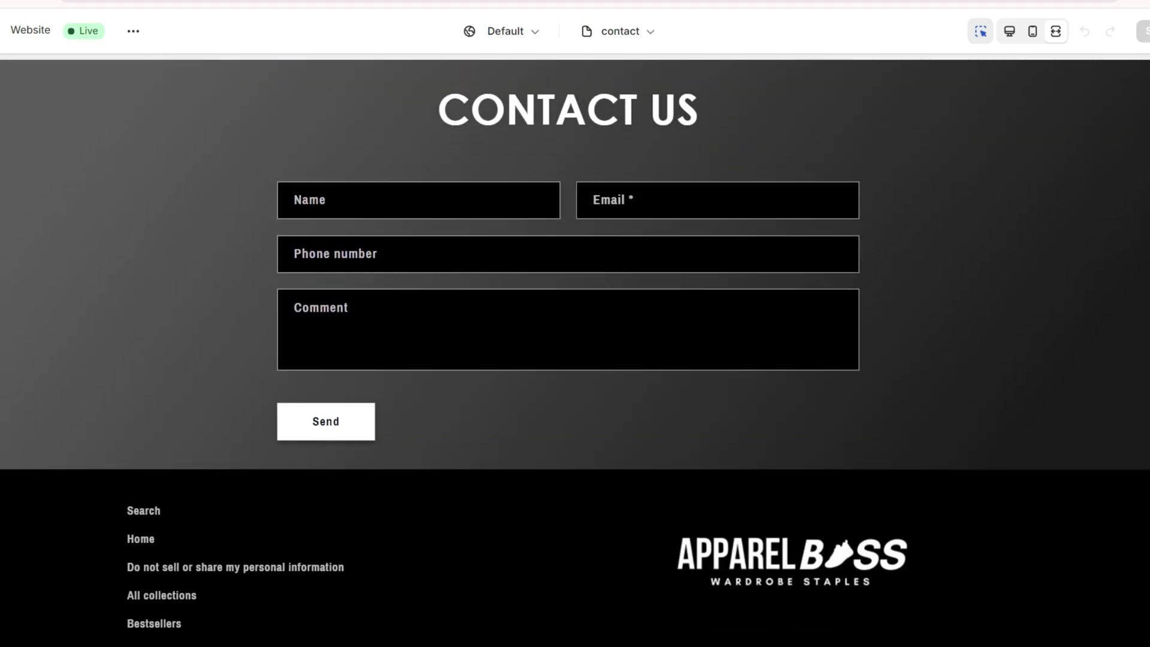
scroll(574, 348, down, 2)
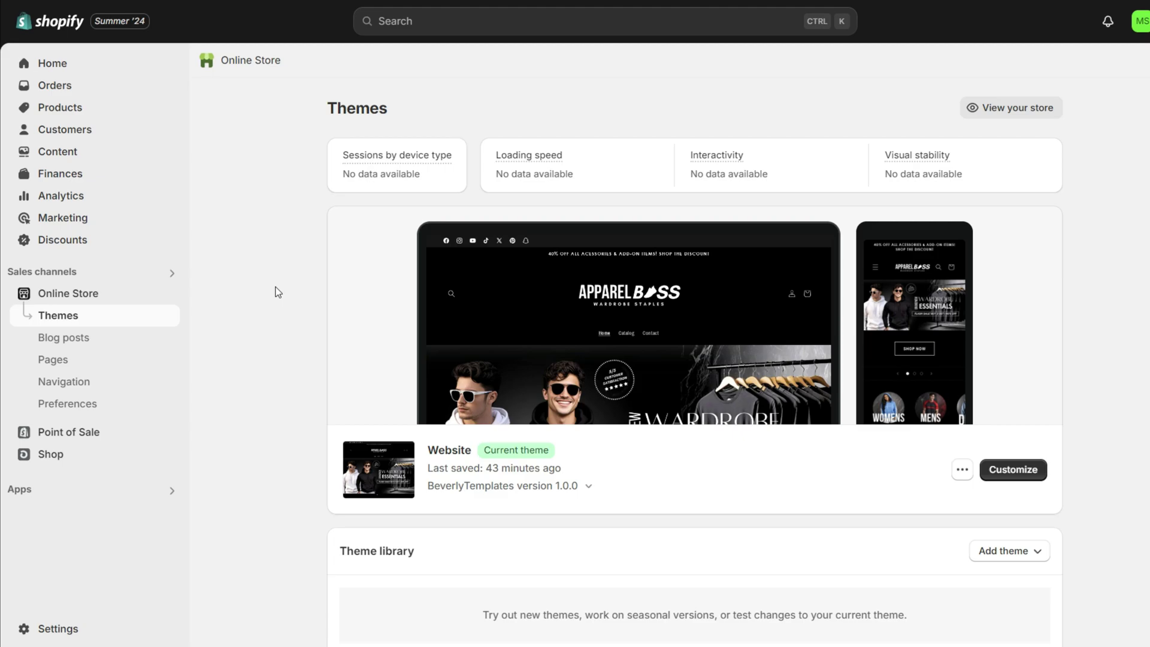
Step: In the Main menu, add Categories linked to All collections after Home and delete Catalog
click(119, 389)
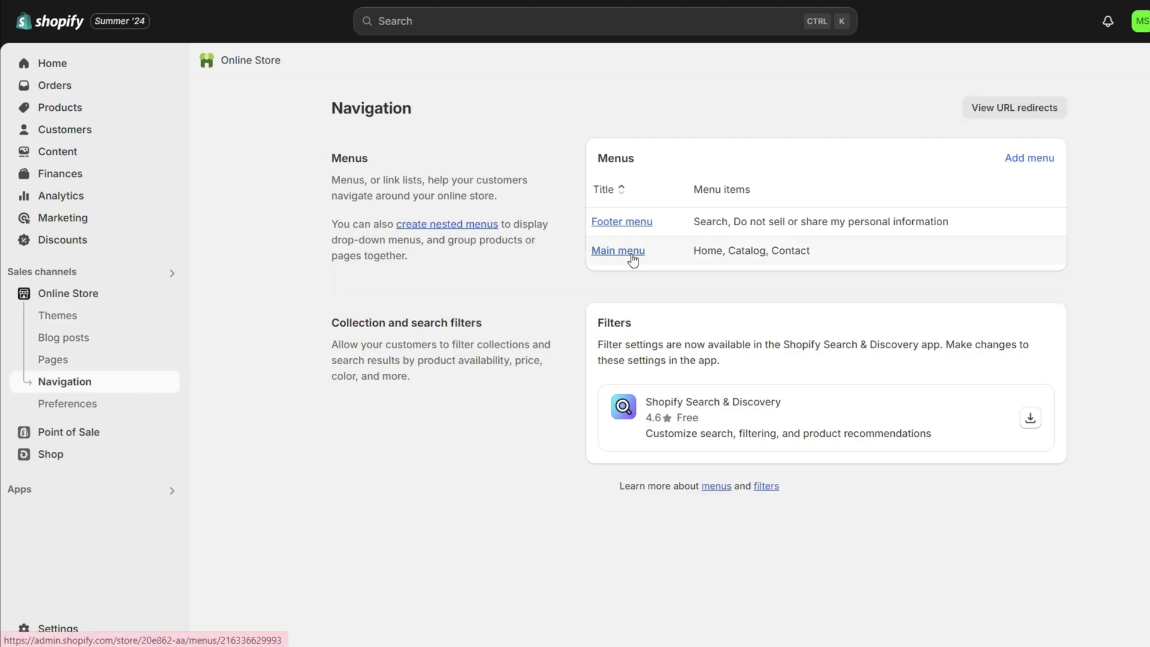
click(633, 259)
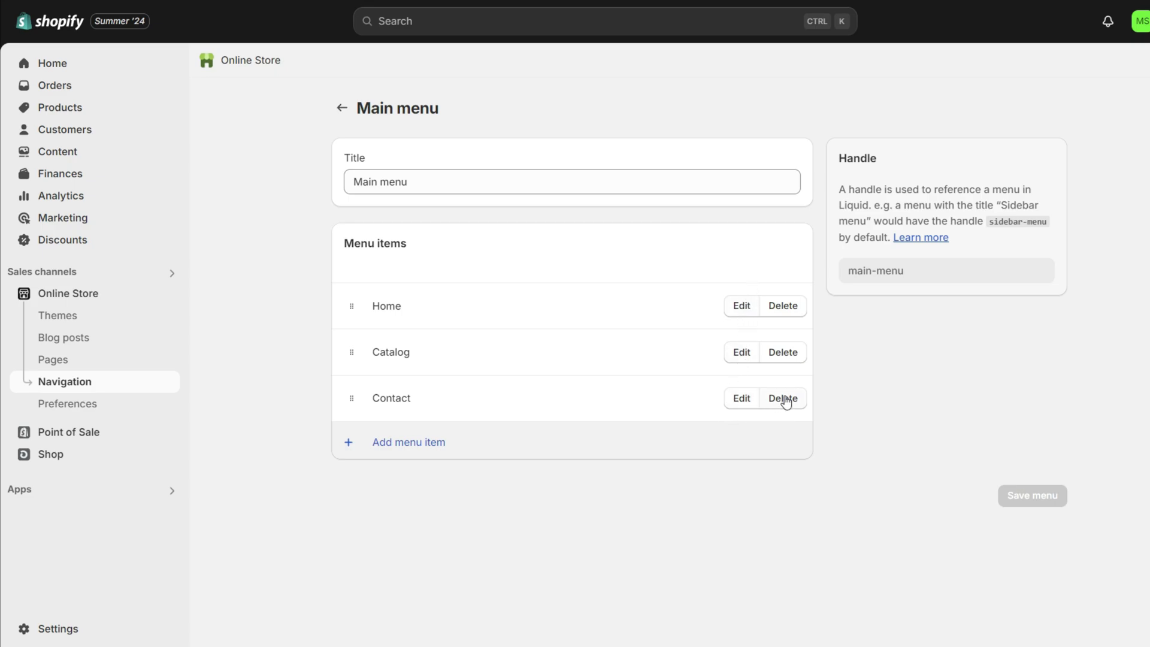
click(500, 448)
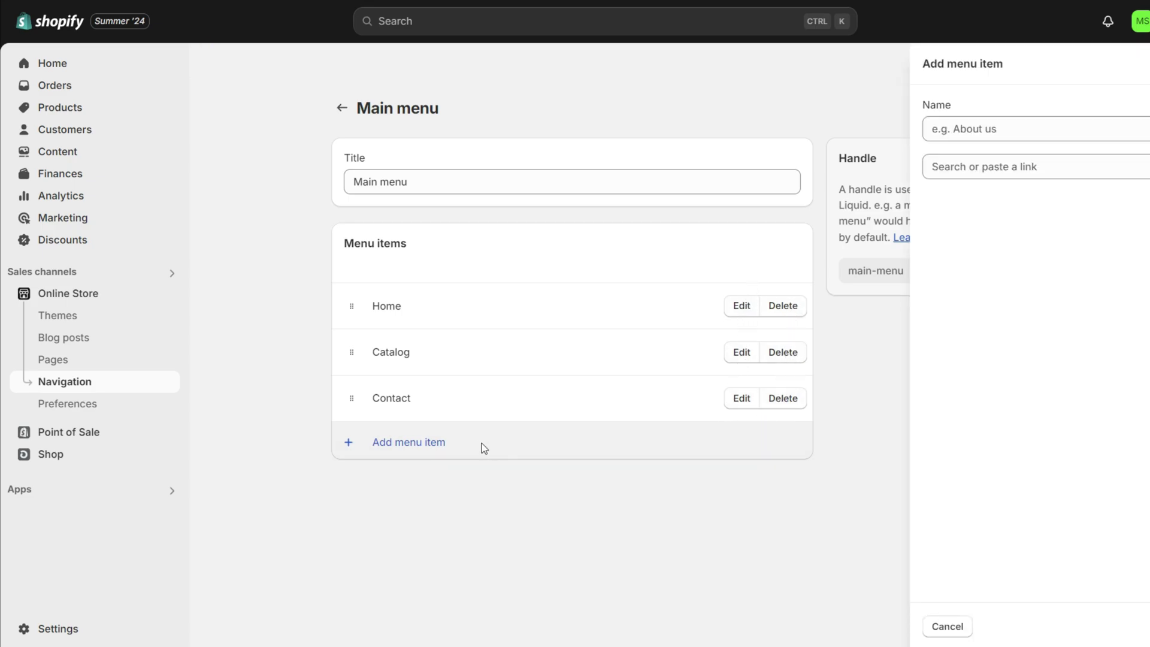
click(950, 177)
click(995, 260)
click(998, 235)
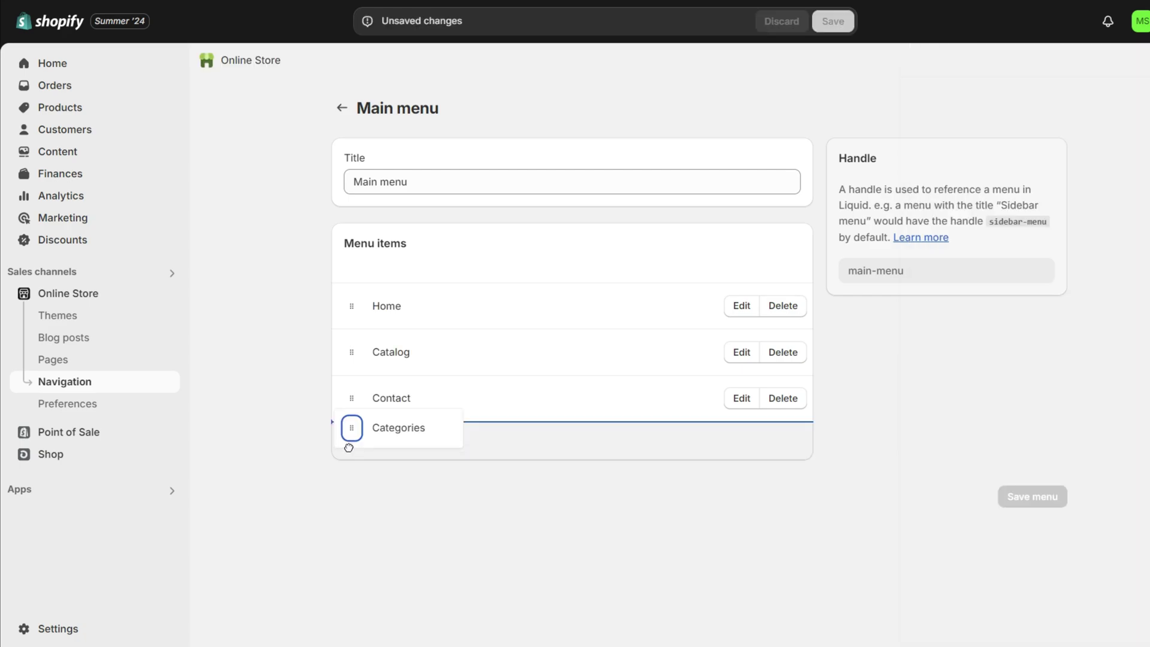
drag(348, 448, 344, 362)
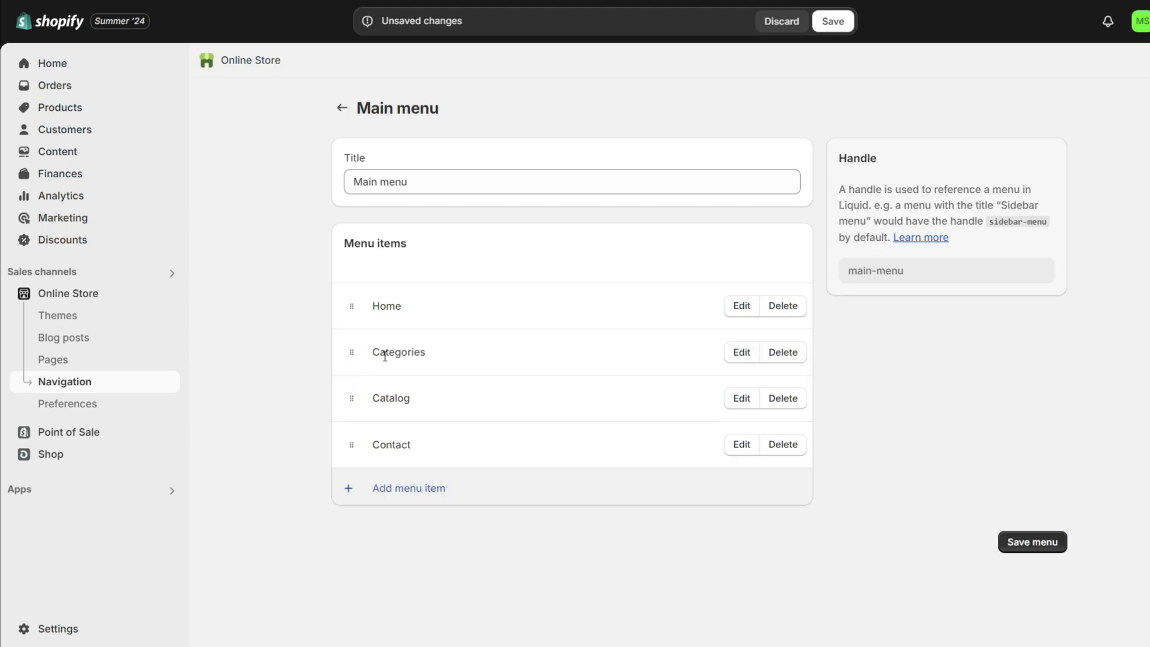
click(783, 394)
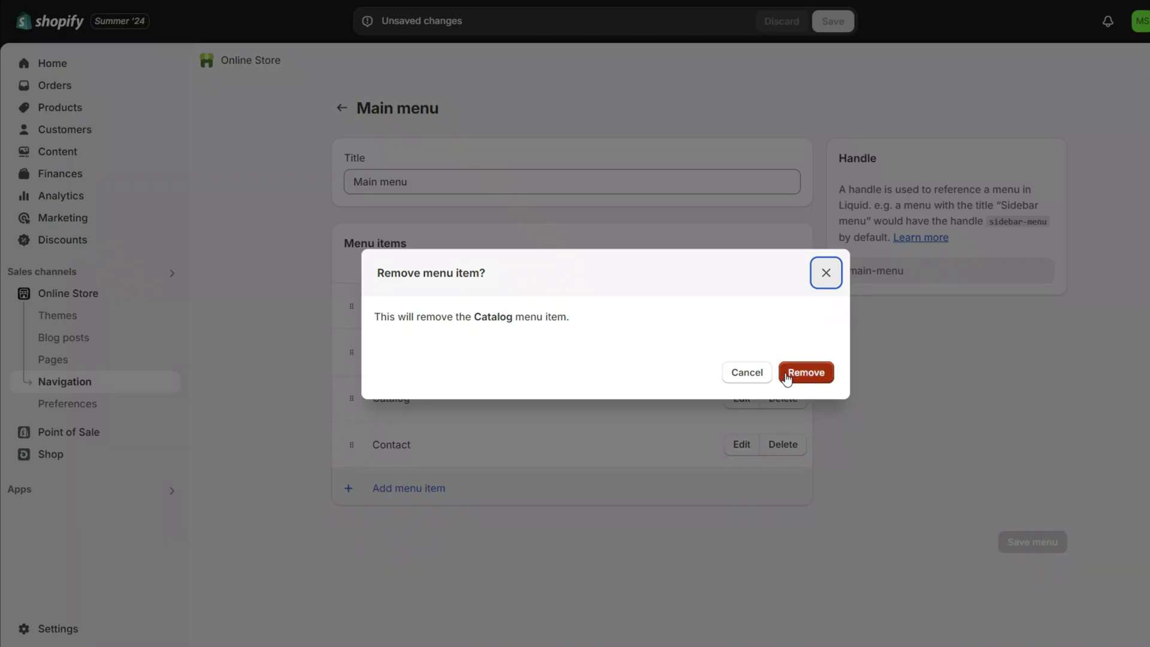
click(791, 372)
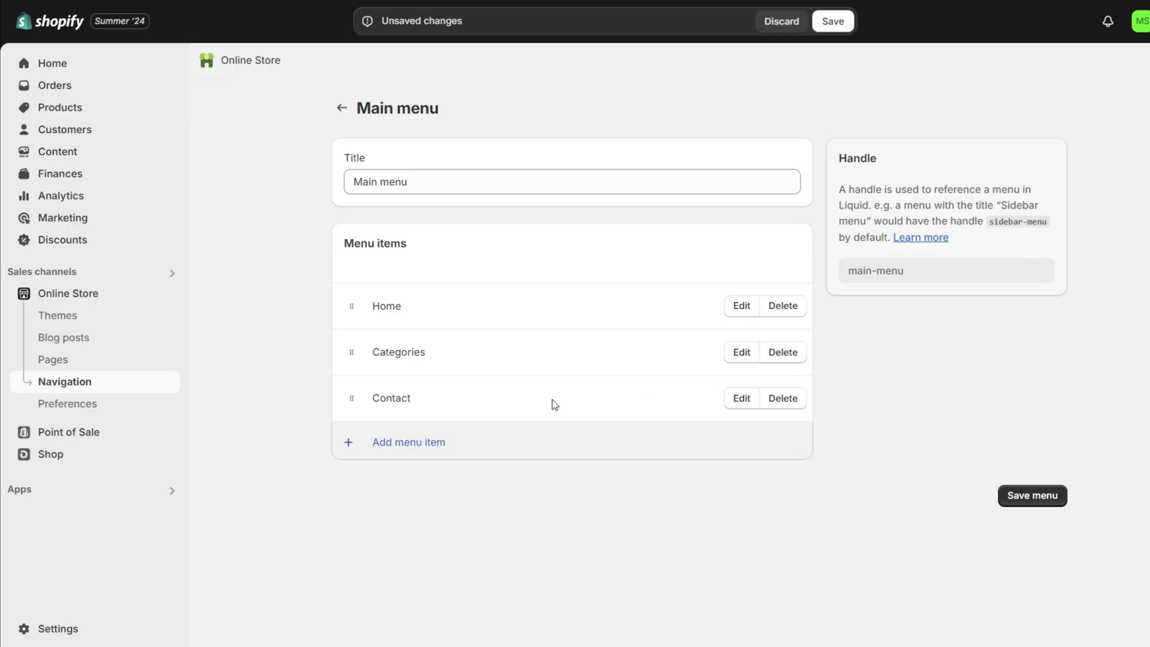
Step: Add Bestsellers and Blog items and move About Us above Contact
click(462, 442)
click(1022, 168)
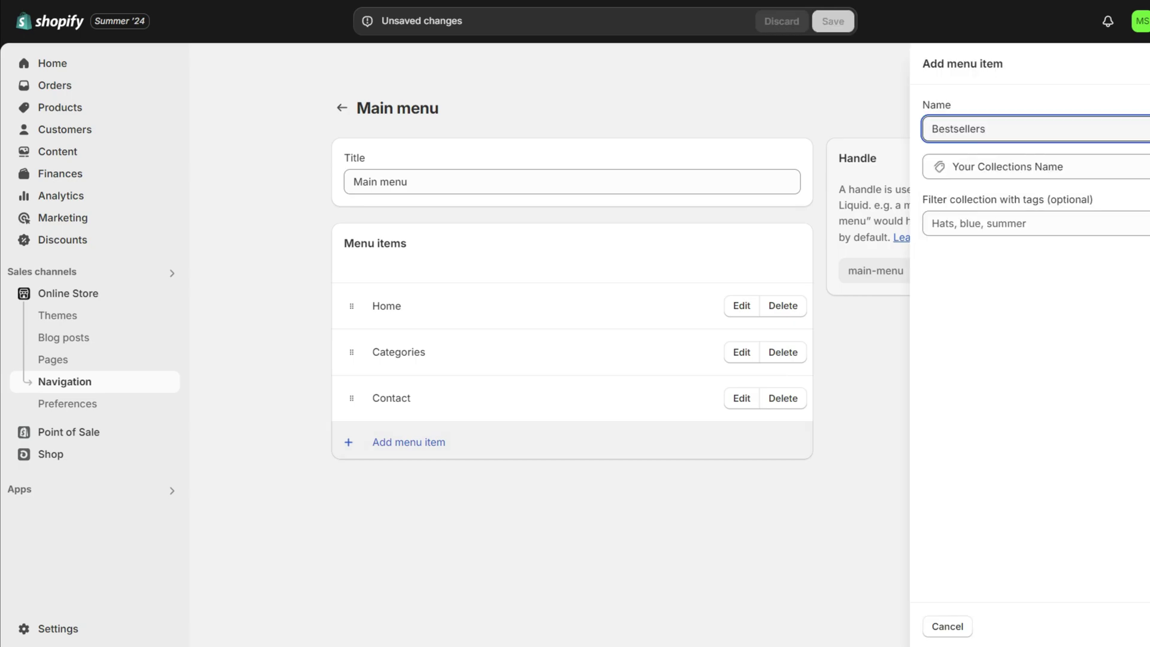
key(Return)
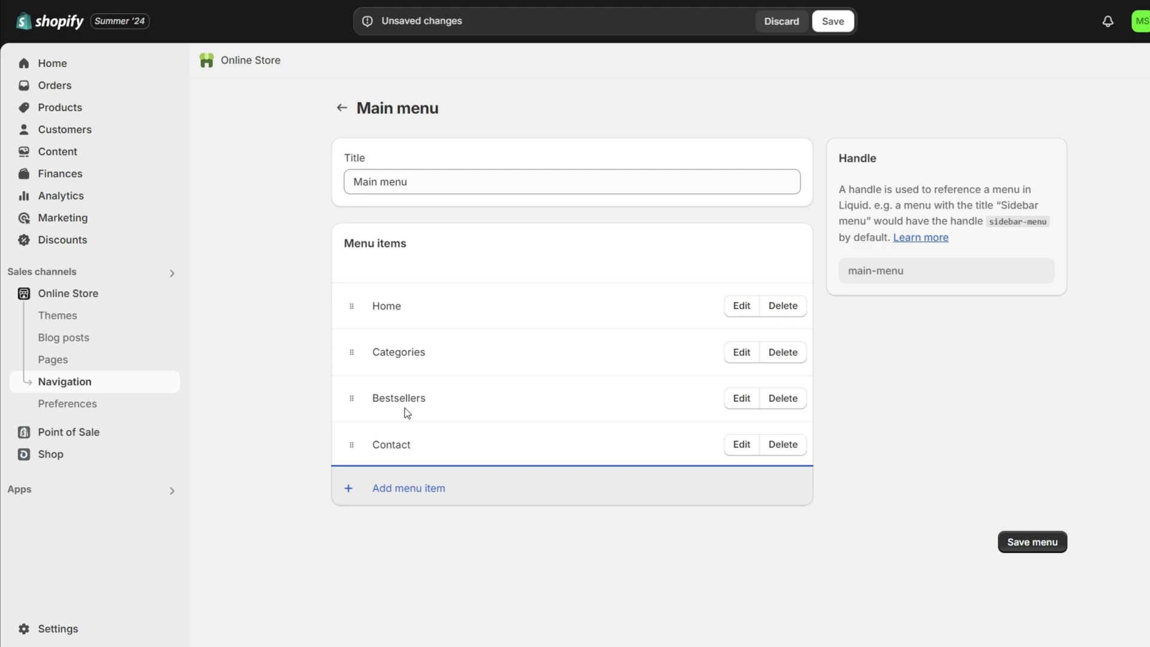
click(435, 494)
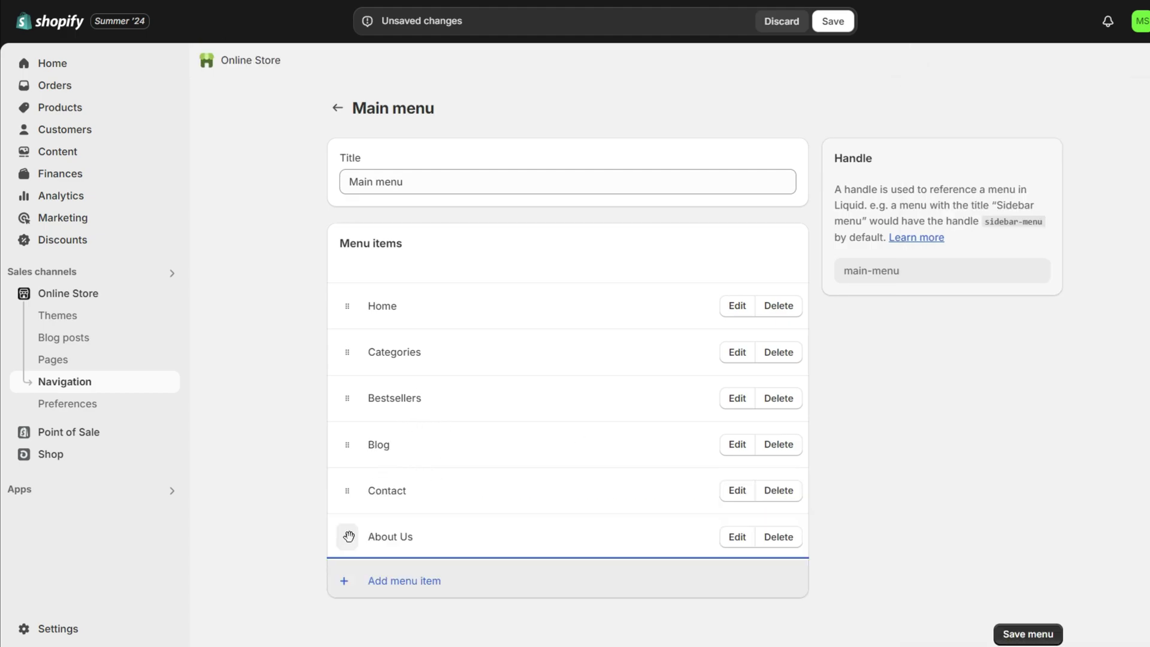
drag(349, 537, 349, 489)
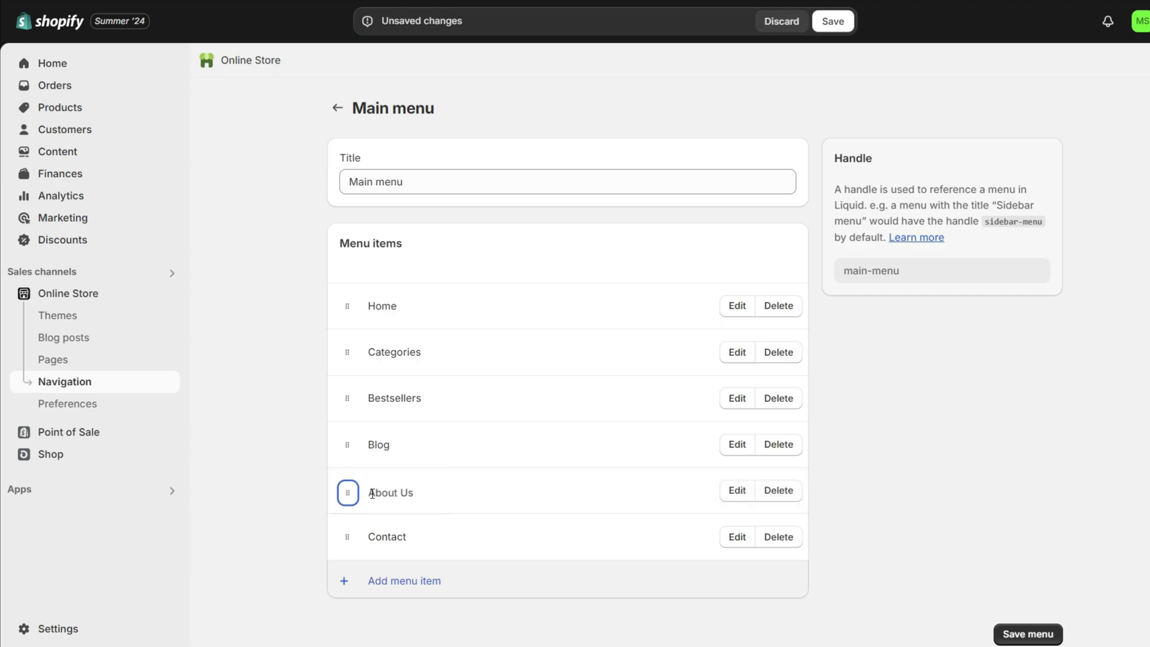
Step: Add a Policy item linked to the store policies and save the menu
click(395, 583)
click(929, 167)
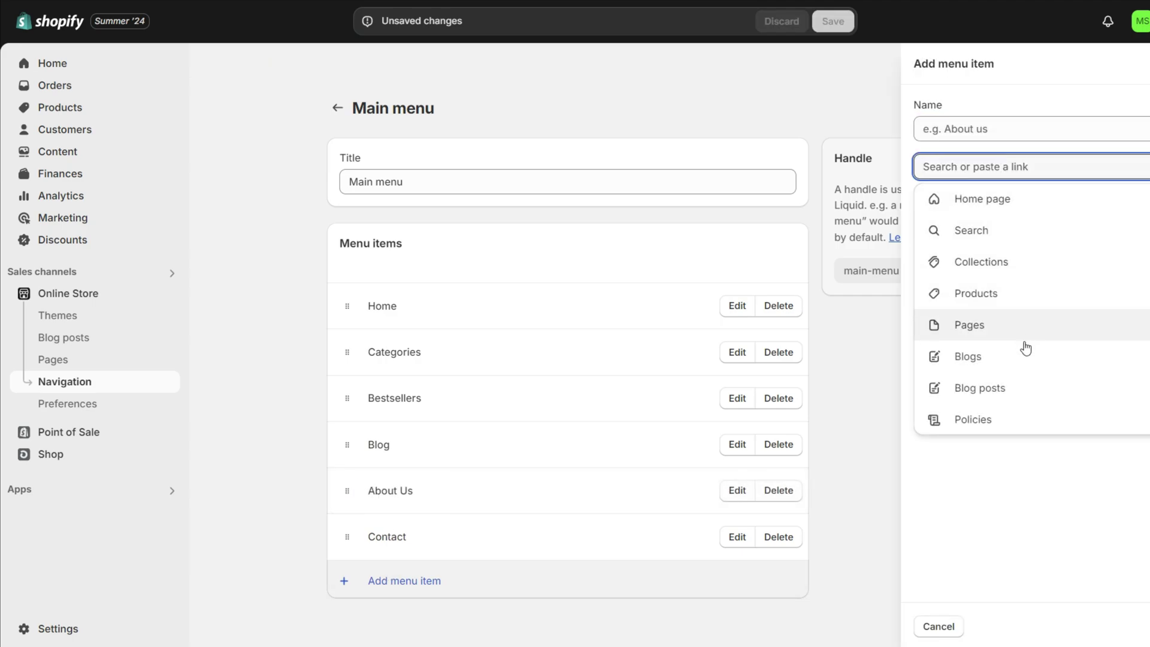
click(1026, 426)
click(851, 24)
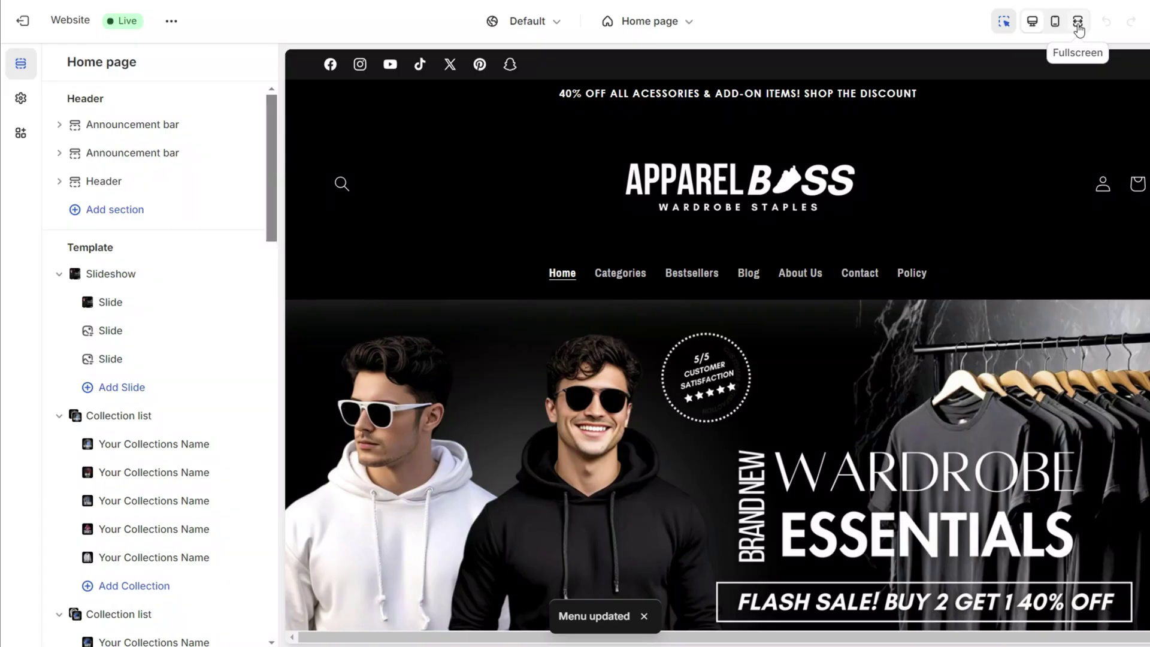
Step: Preview the storefront fullscreen and scroll through its pages
click(1077, 23)
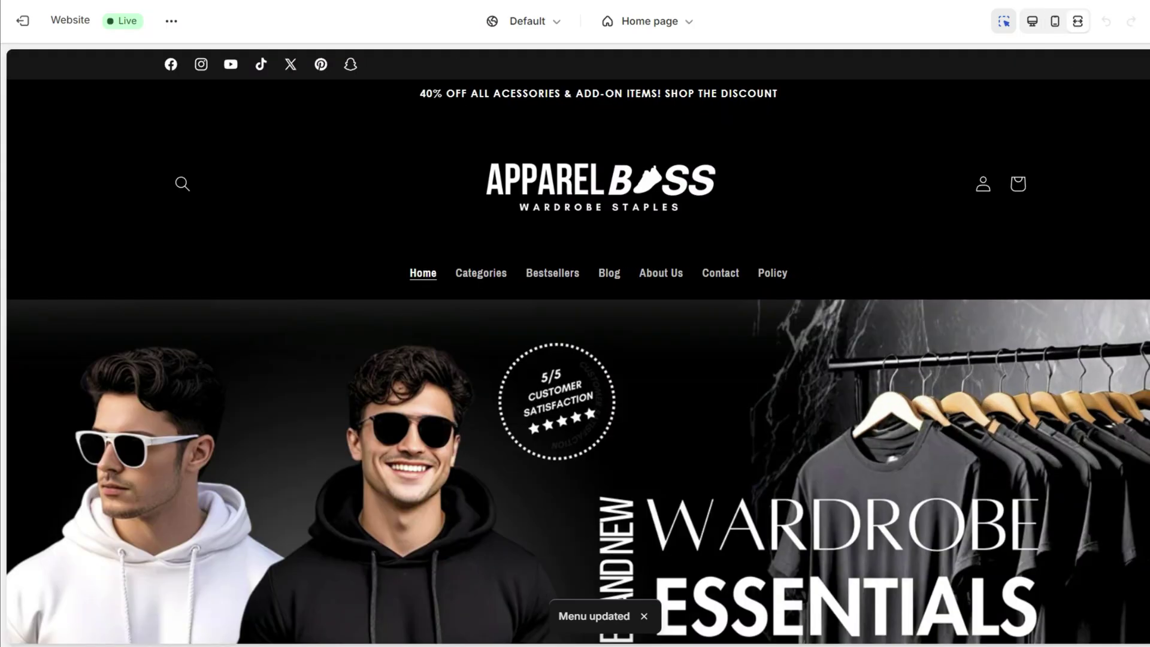
scroll(577, 347, down, 1)
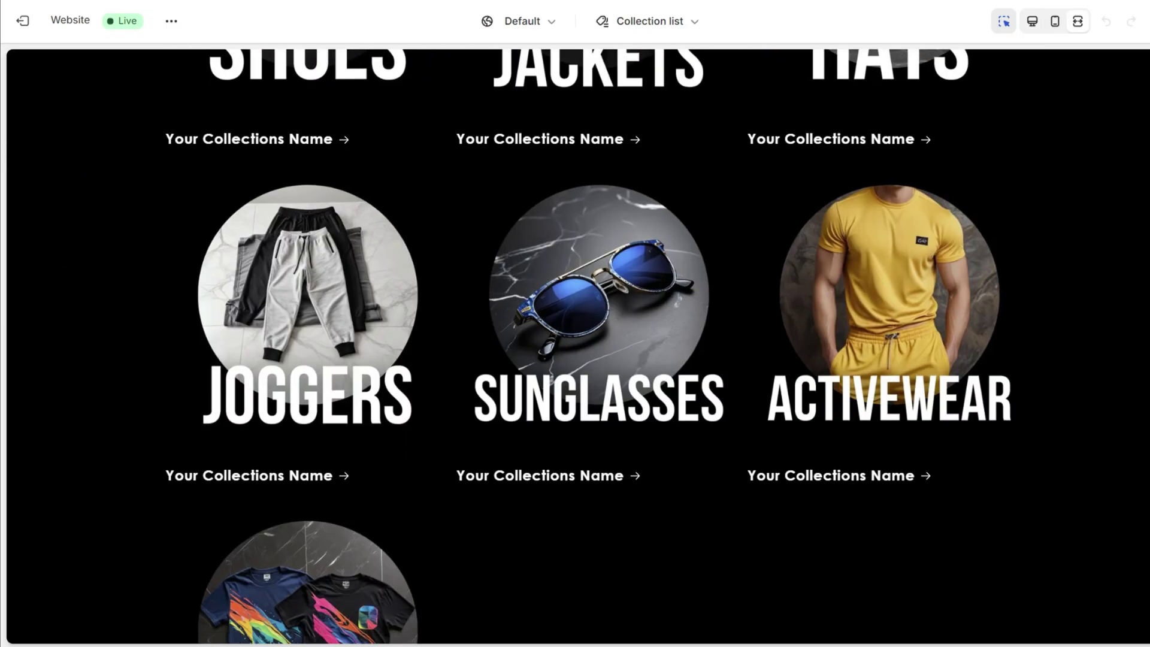
scroll(577, 346, up, 12)
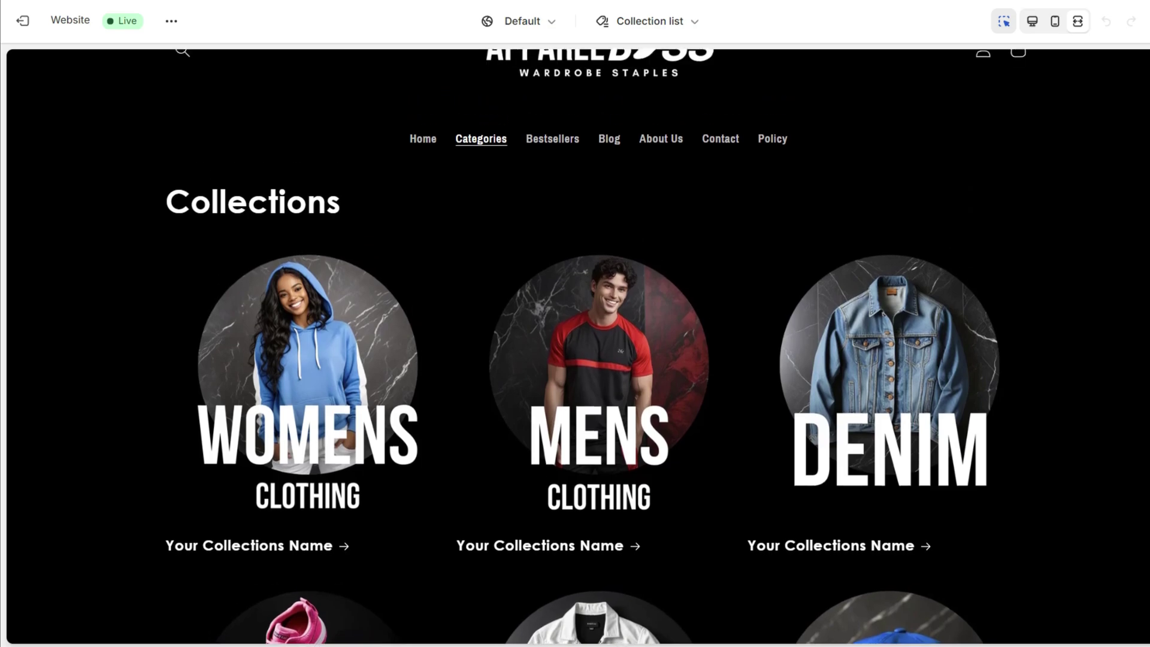
scroll(616, 217, up, 3)
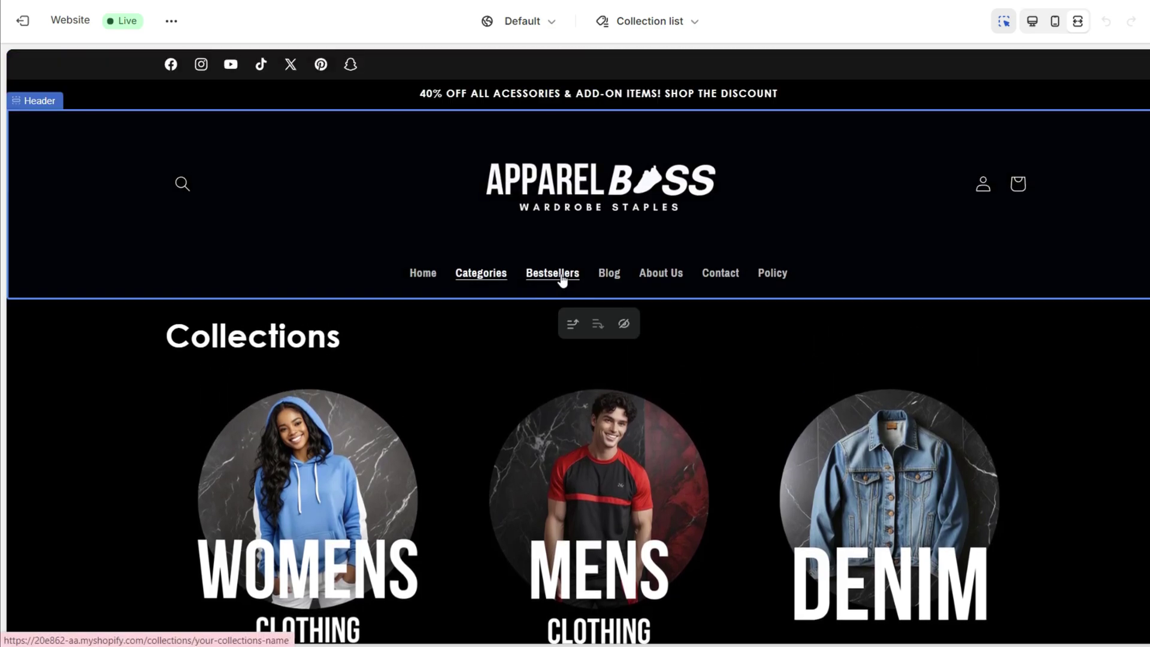
click(552, 273)
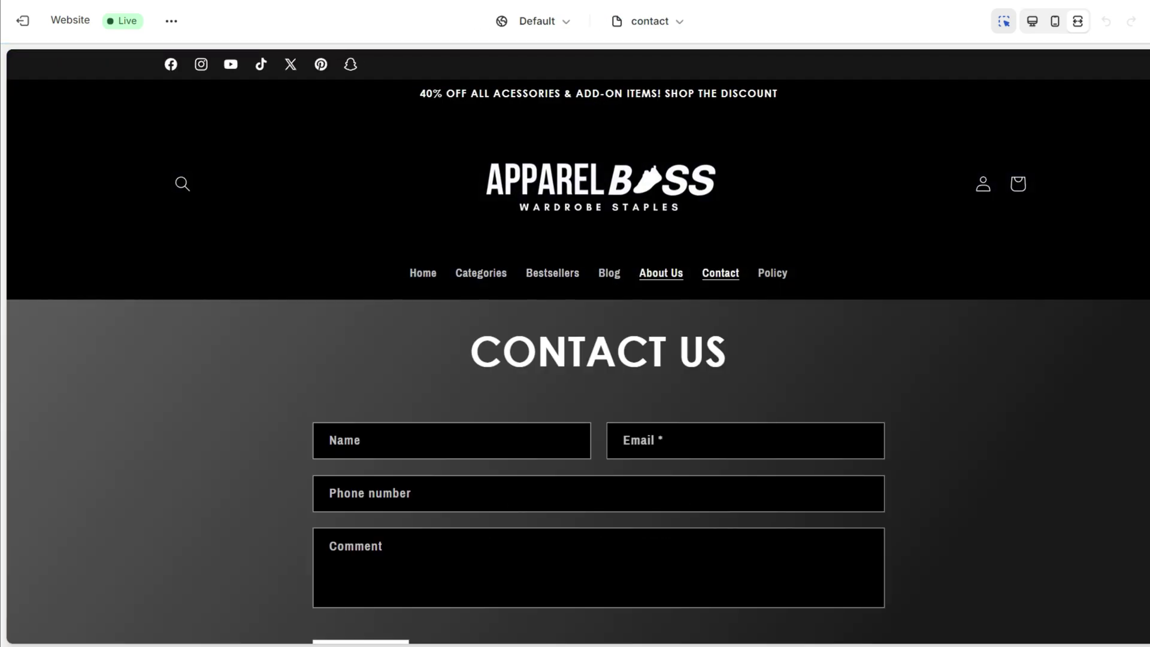
scroll(577, 344, down, 2)
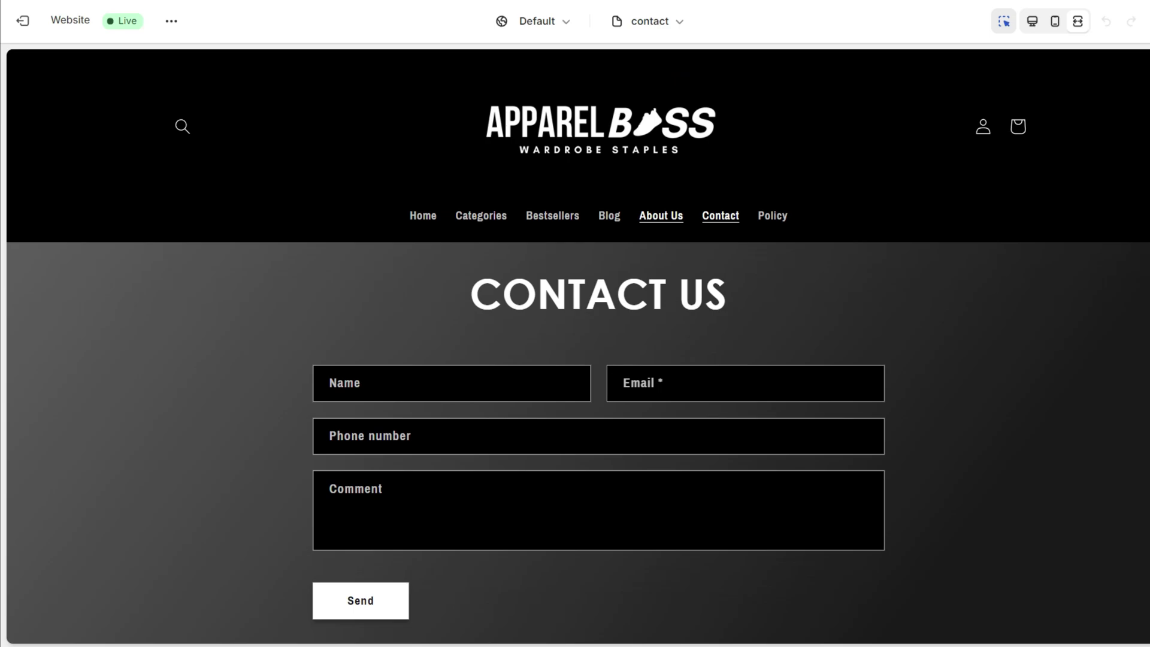
Step: Set the header's Desktop menu type to Drawer and test the drawer menu in fullscreen preview
click(629, 128)
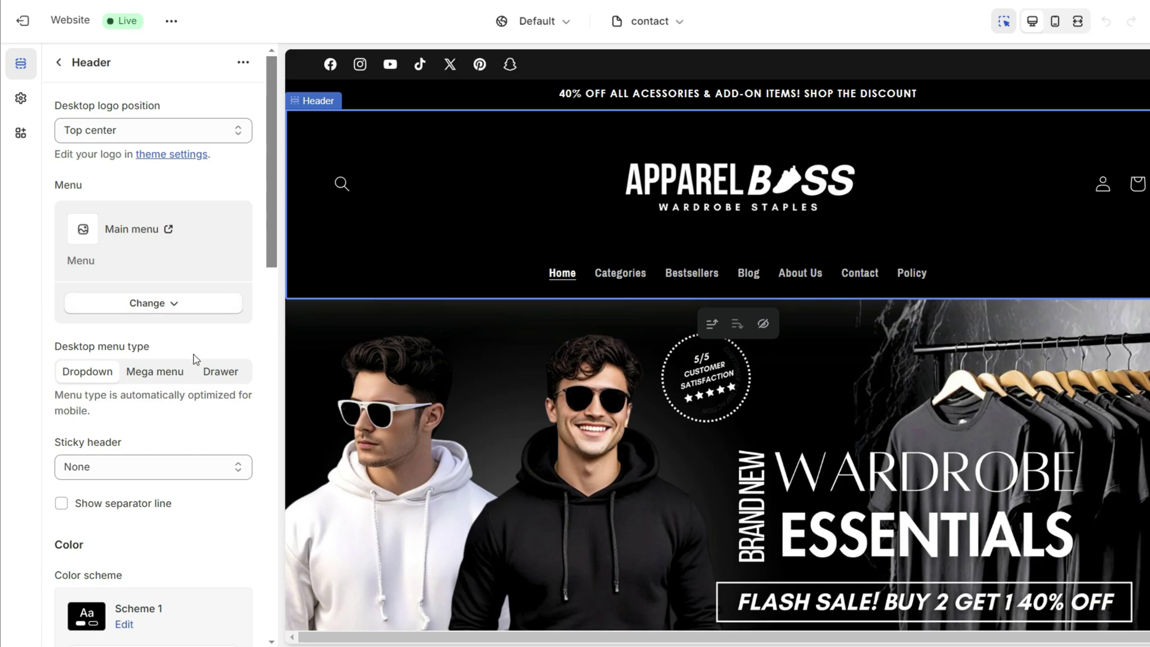
click(220, 371)
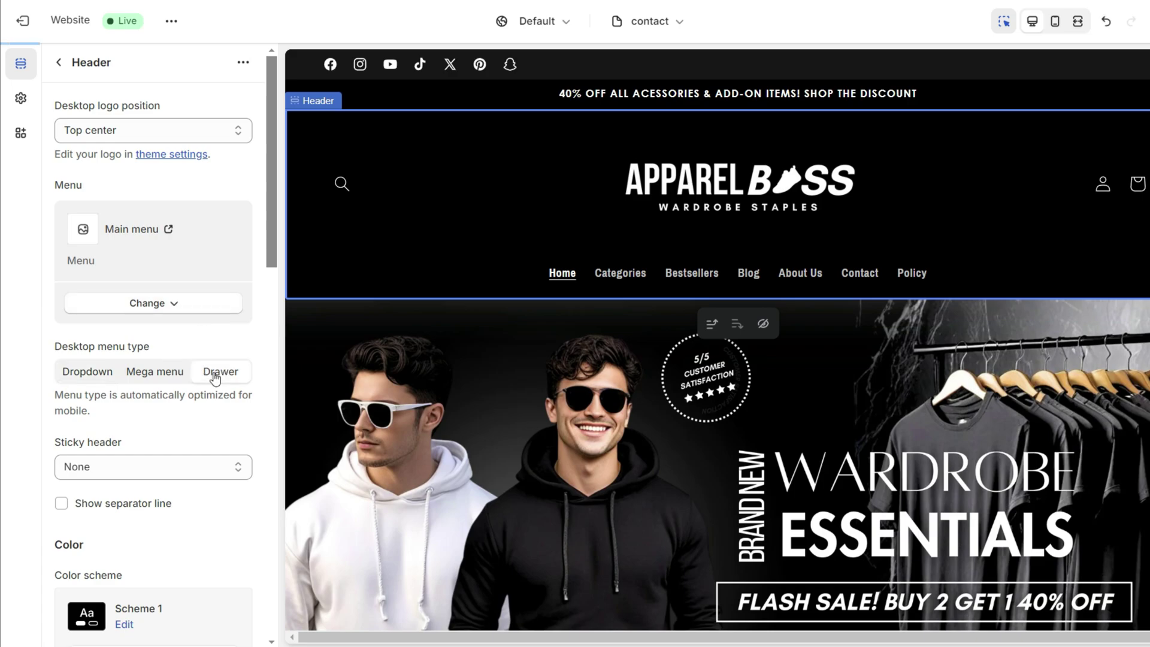
click(1076, 22)
scroll(577, 347, down, 9)
scroll(577, 346, up, 4)
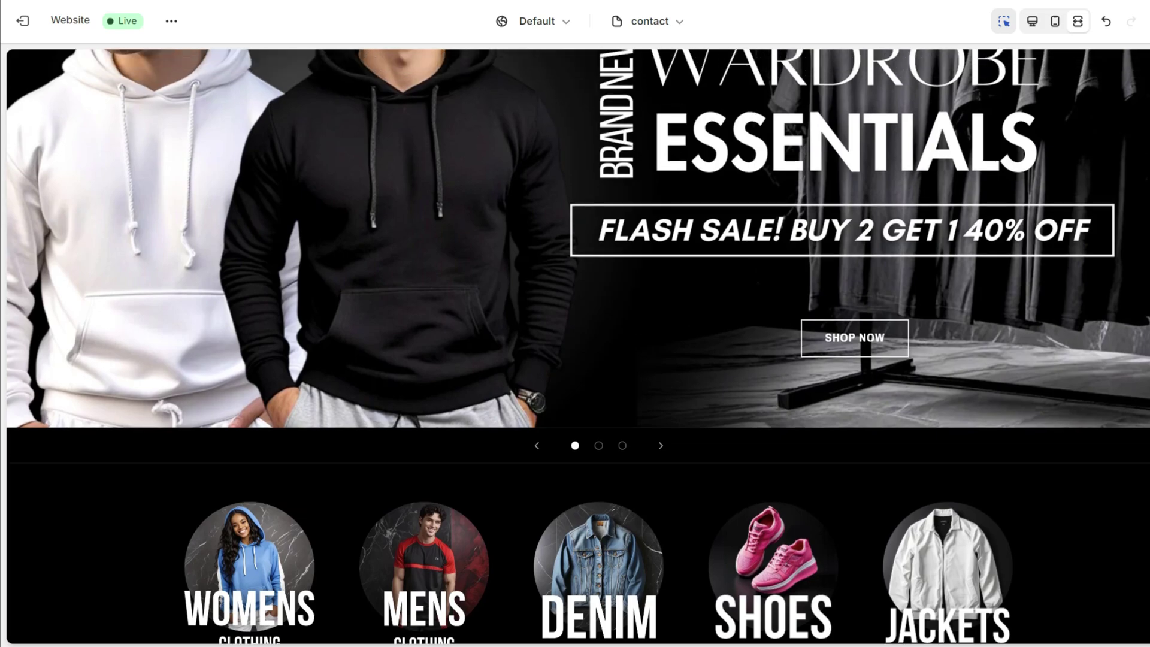
scroll(578, 347, up, 5)
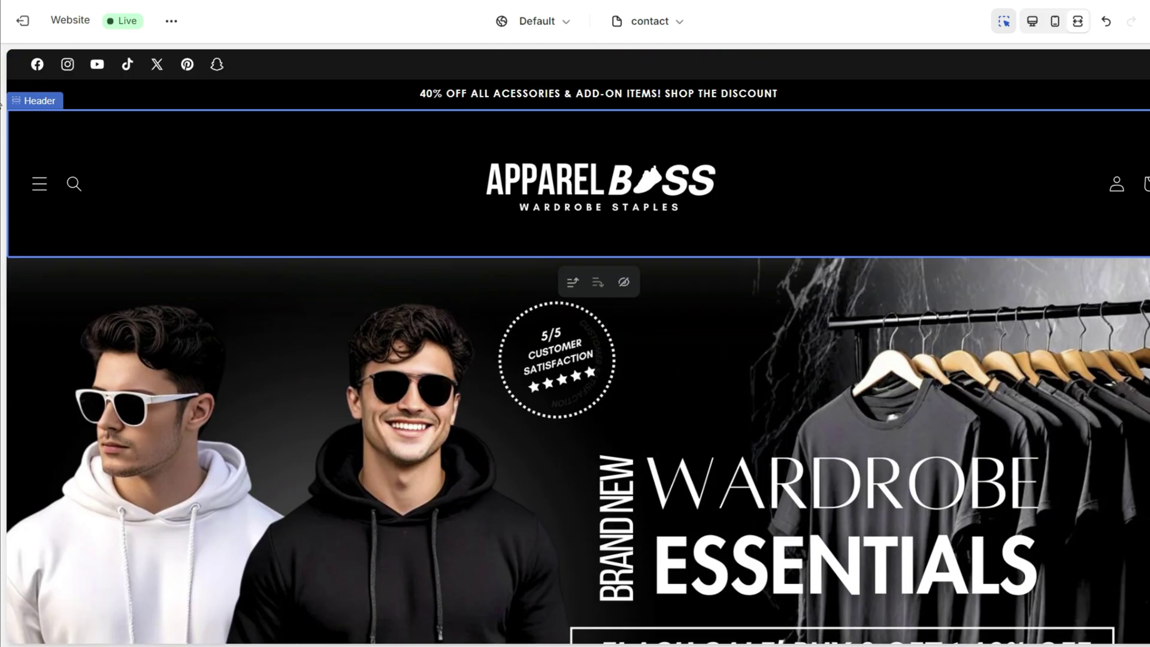
click(40, 189)
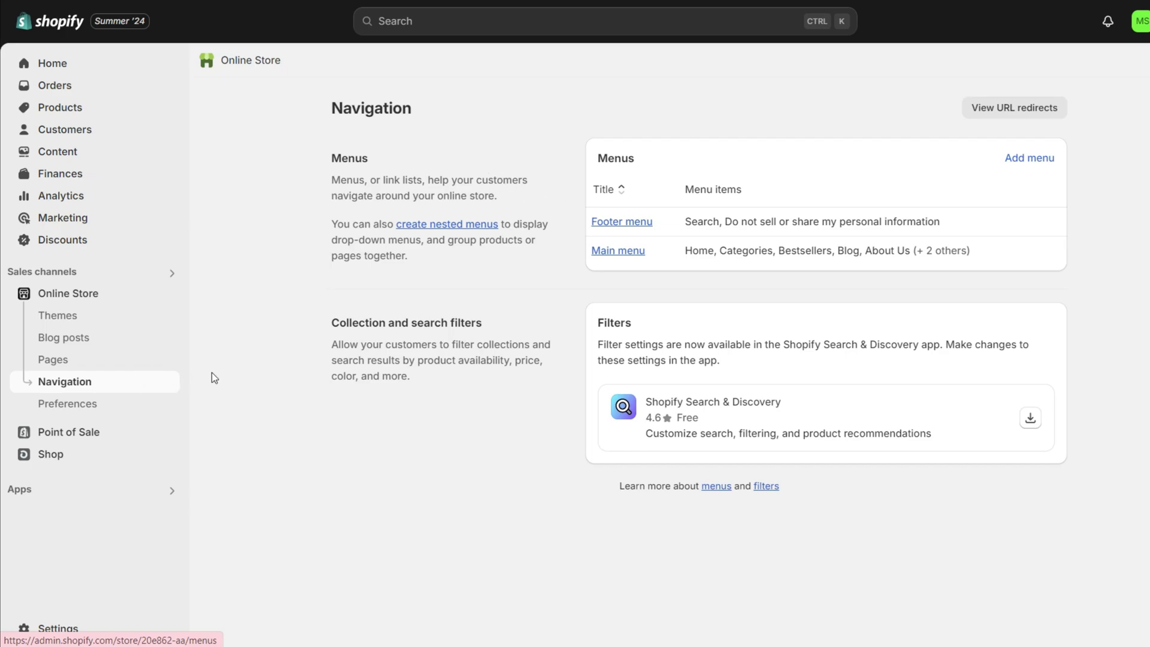
Step: Add a Home page link to the Footer menu and move it up the list
click(618, 225)
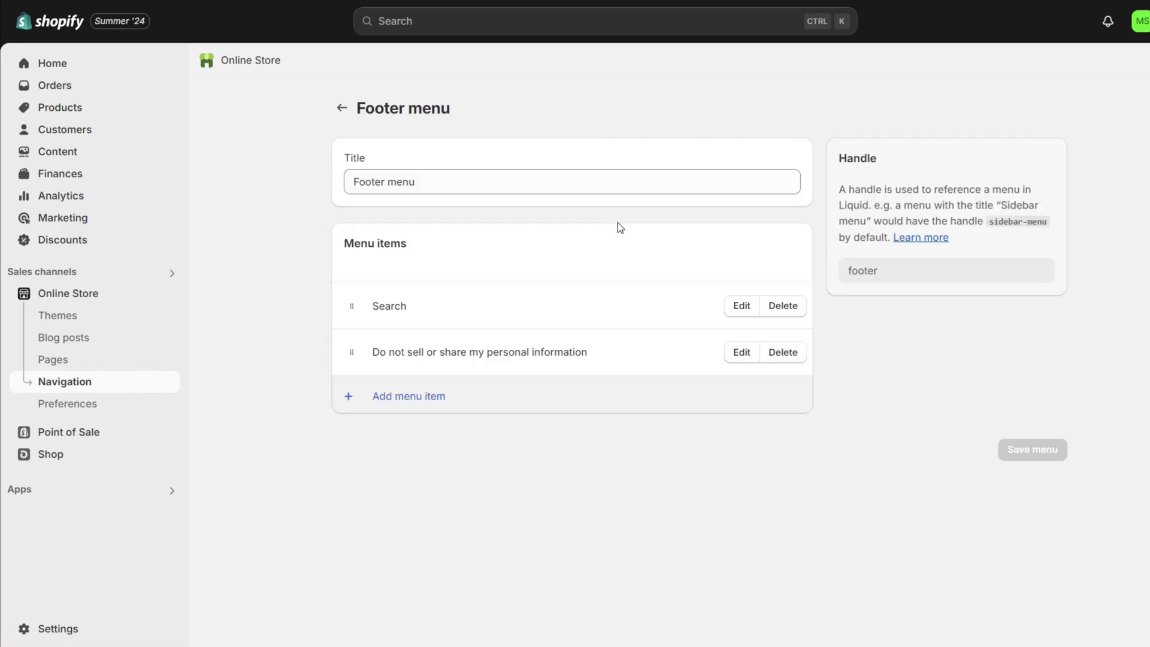
click(1053, 173)
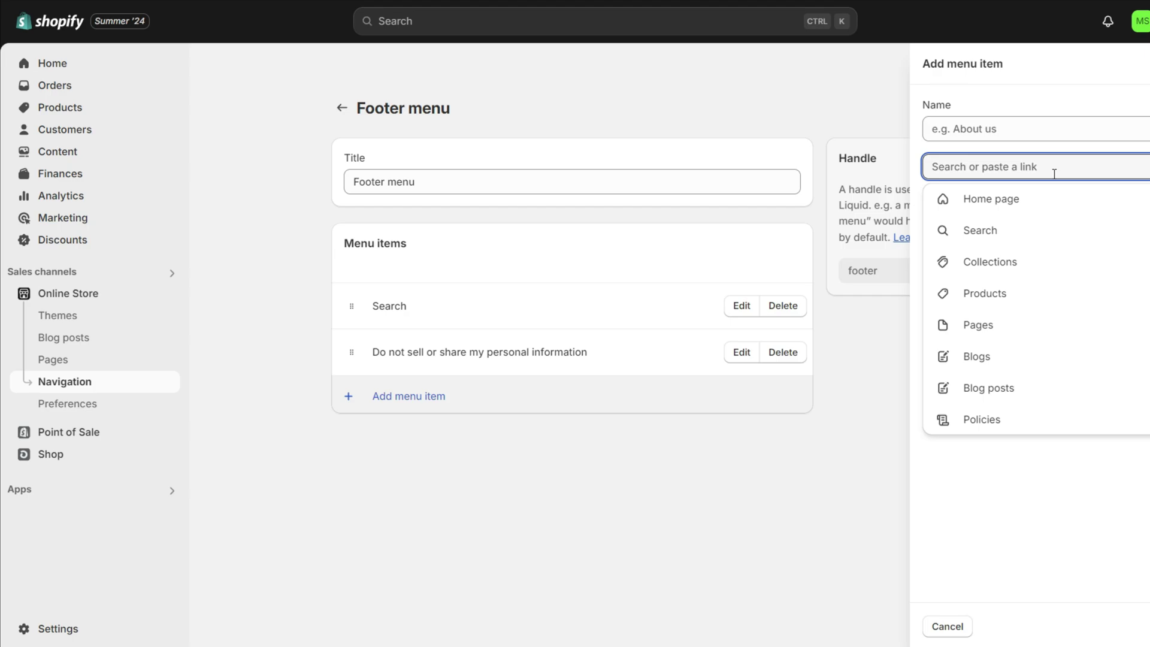
click(991, 198)
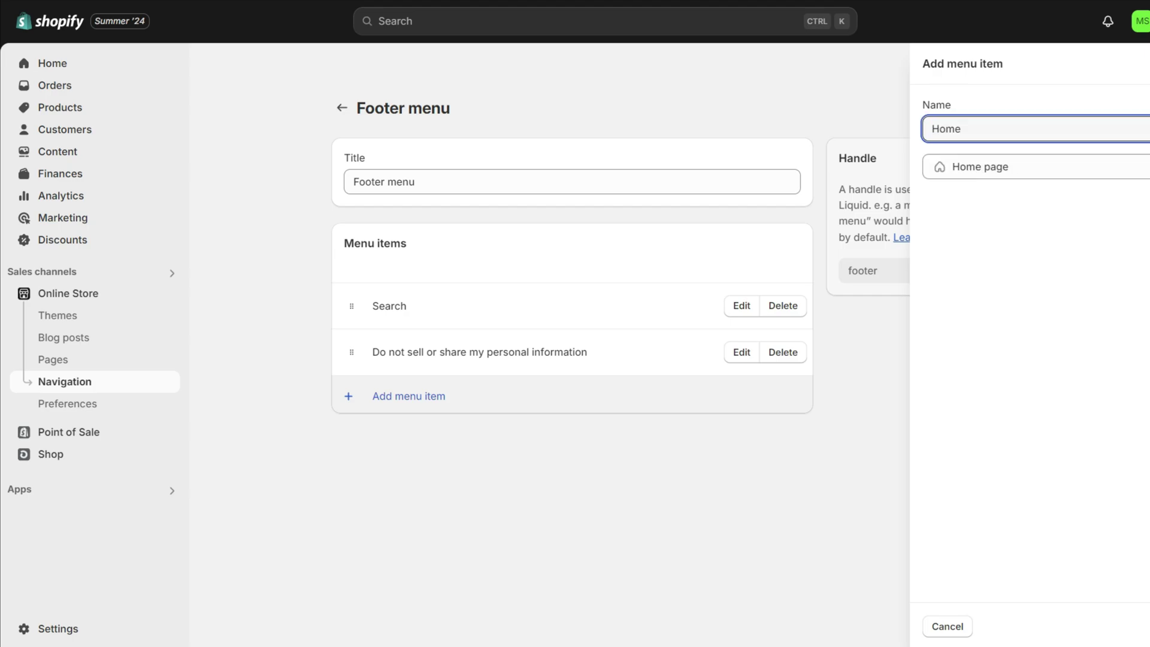
key(Return)
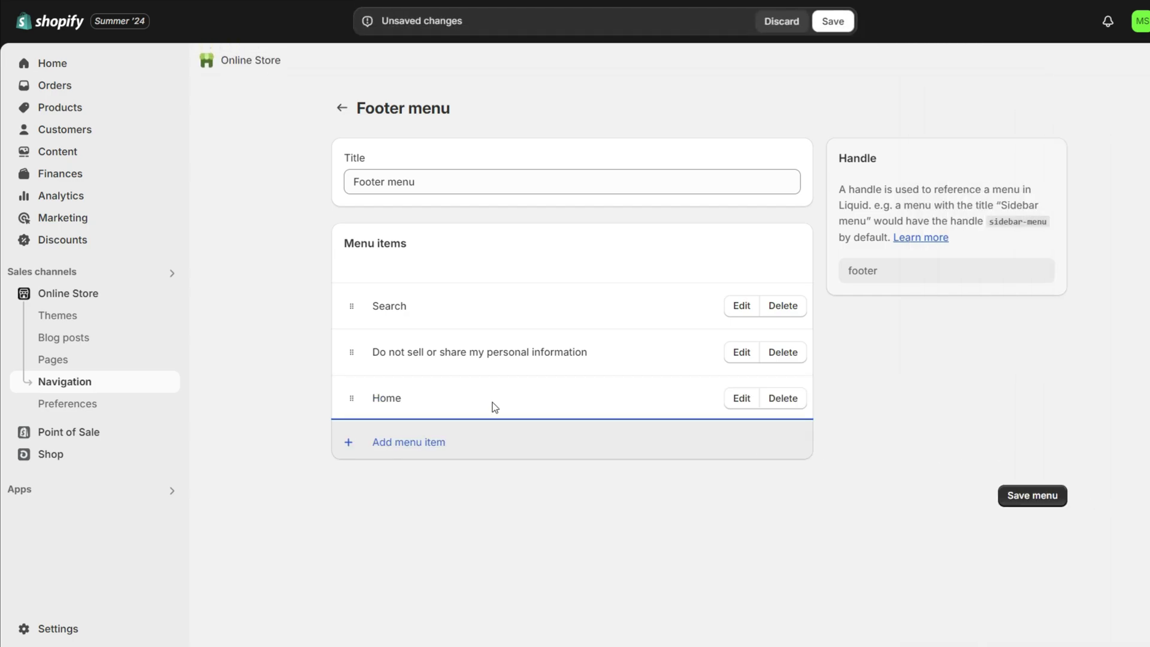
drag(340, 402, 352, 307)
Step: Add an All collections link to the Footer menu
click(409, 441)
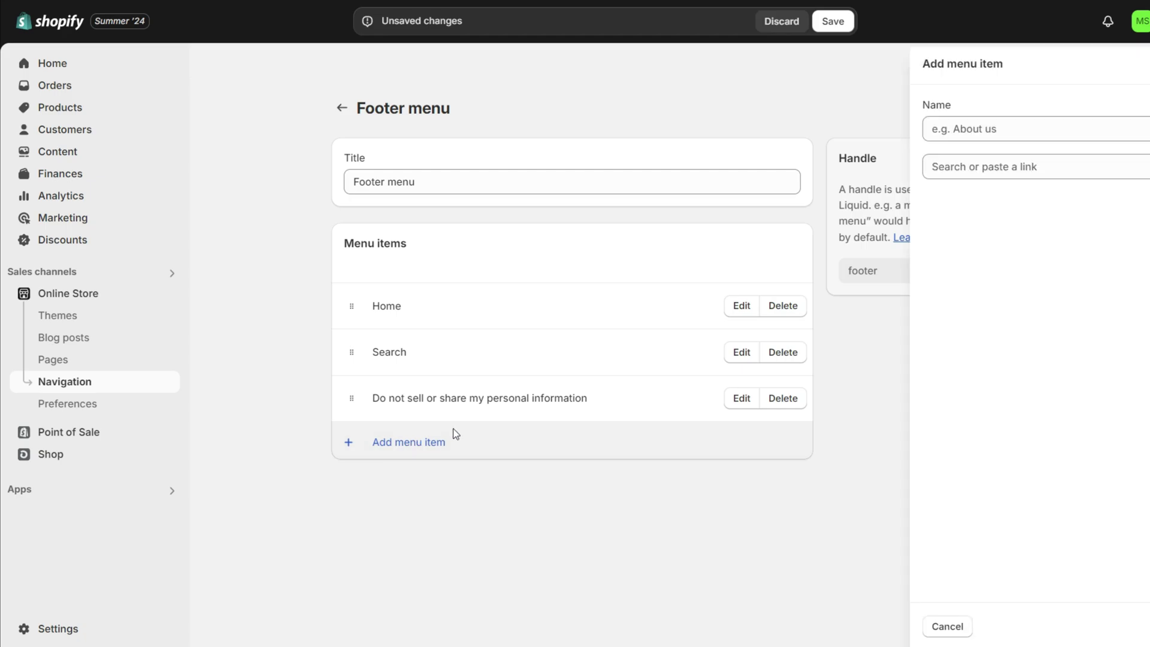
click(1018, 167)
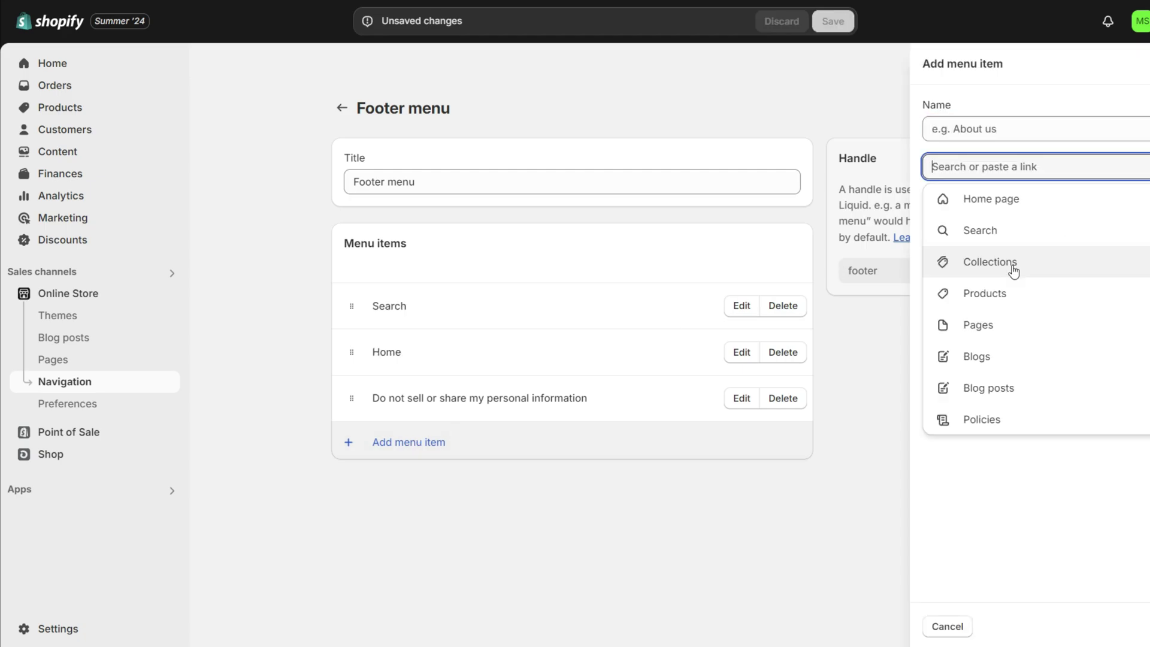
click(1011, 266)
click(1022, 240)
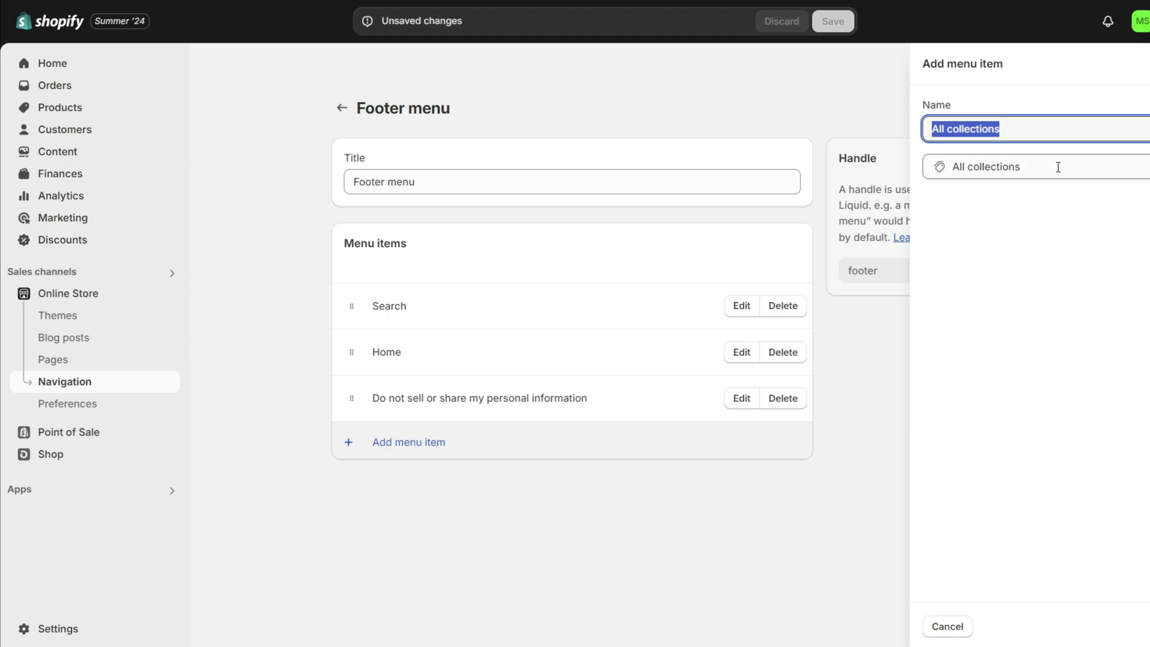
click(1105, 626)
Step: Add a Bestsellers collection link to the Footer menu
click(583, 497)
click(991, 262)
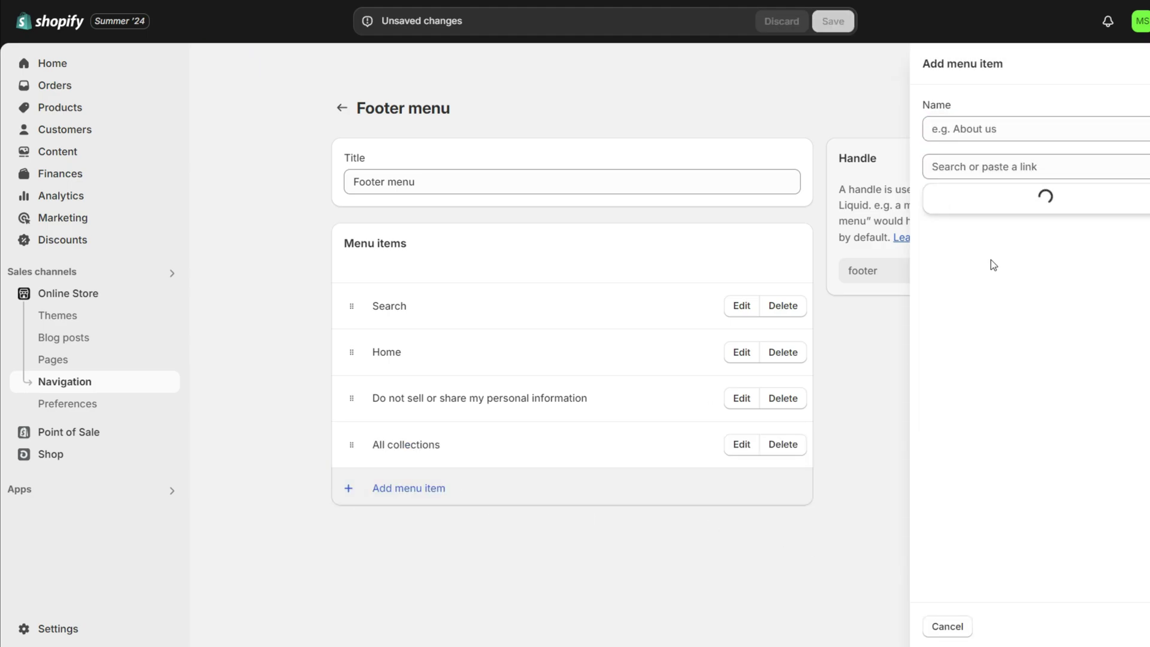
click(1010, 252)
text(Best)
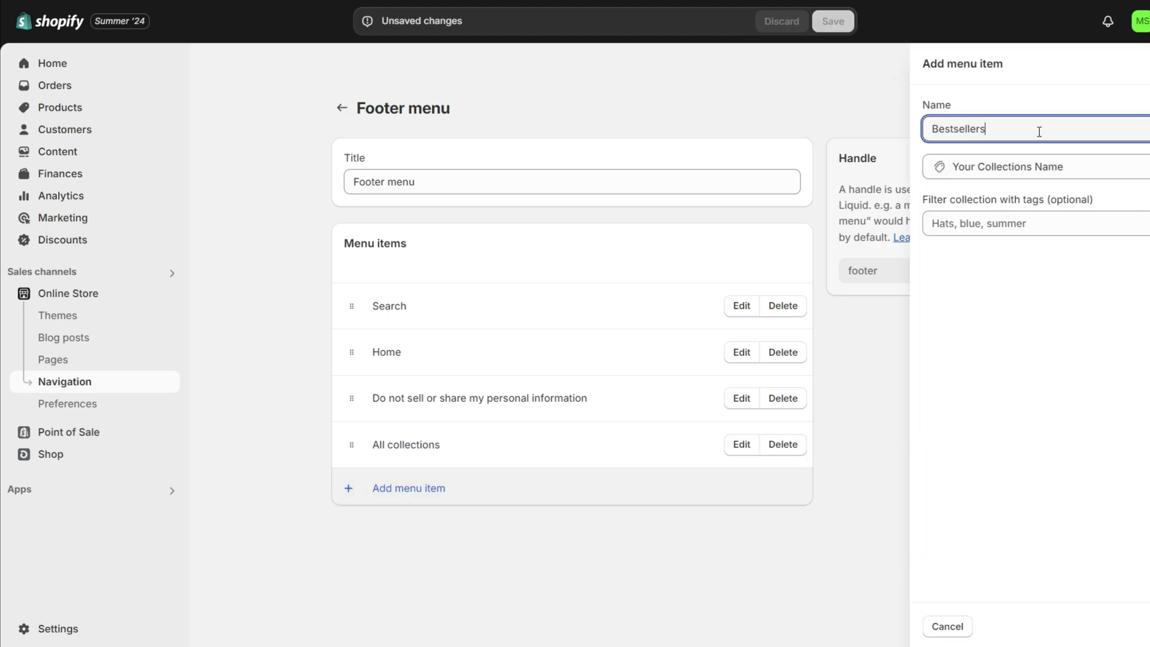
text(sellers)
click(1125, 626)
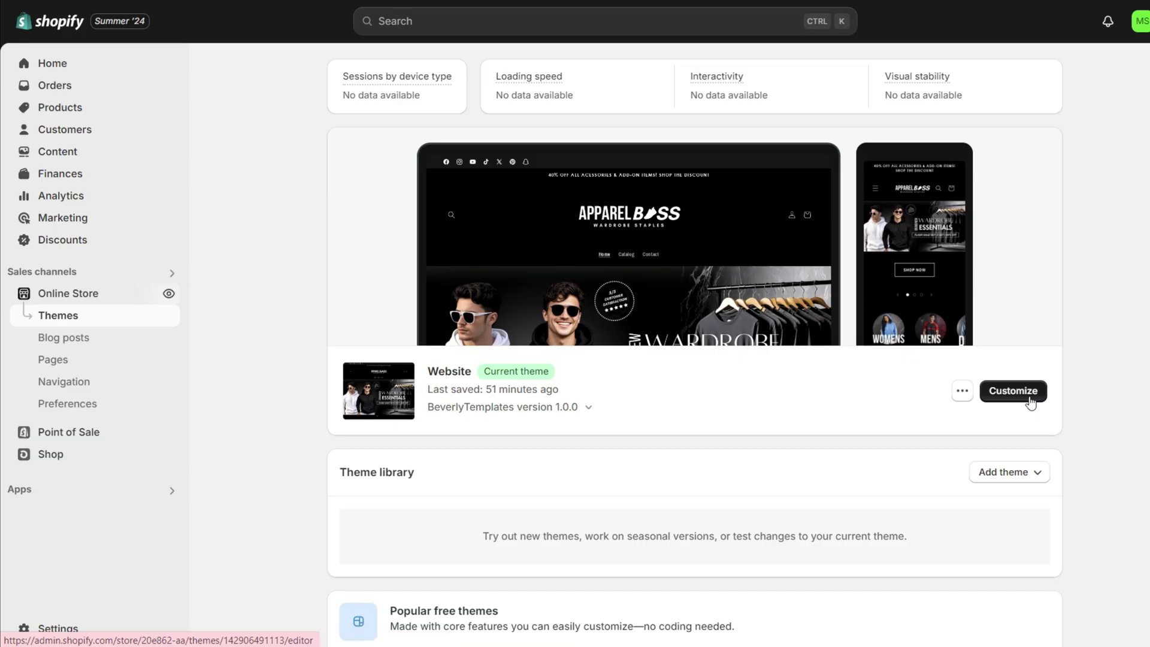
Step: In the theme editor, add a Menu block to the footer and clear its 'Quick links' heading
click(1025, 394)
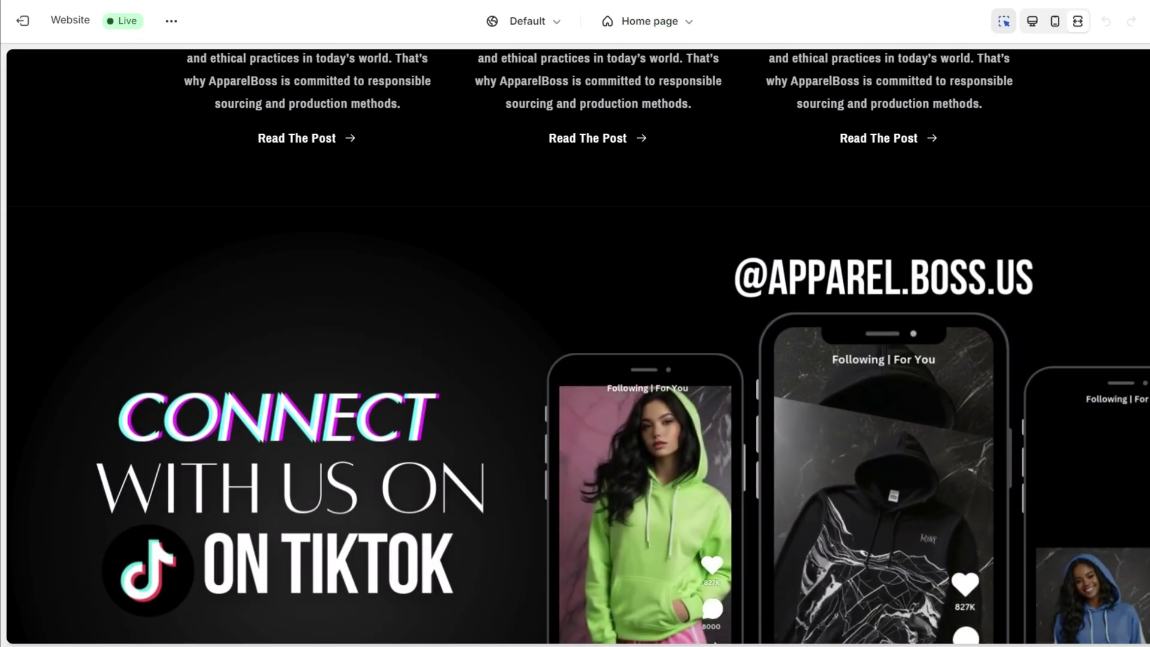
scroll(599, 341, down, 15)
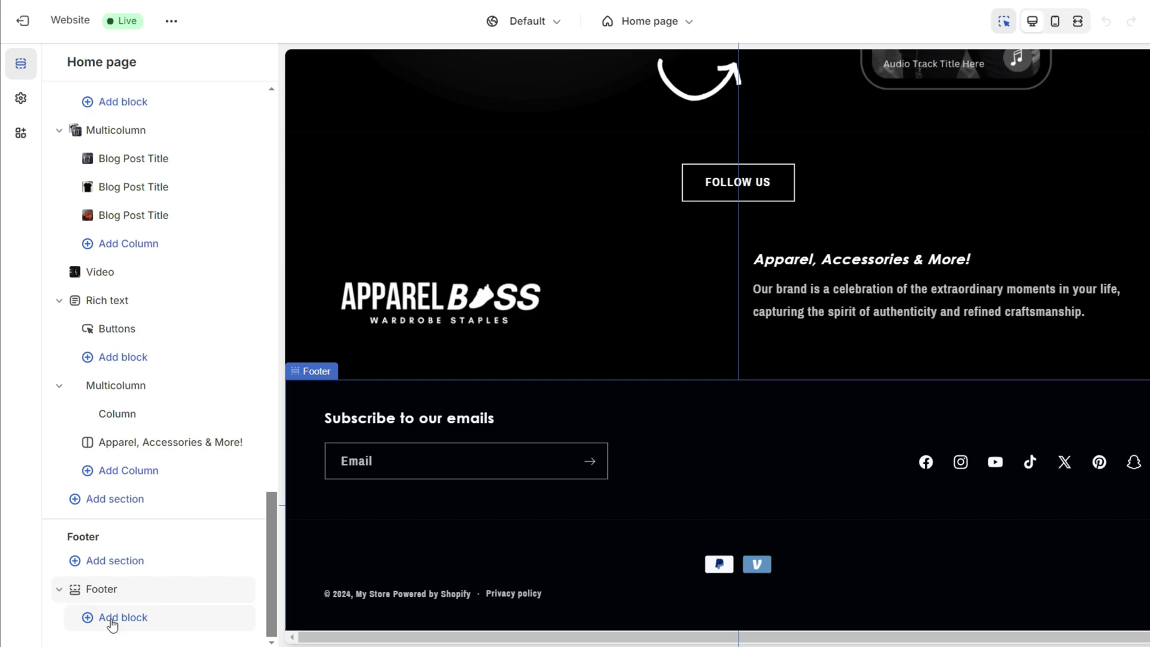
click(111, 618)
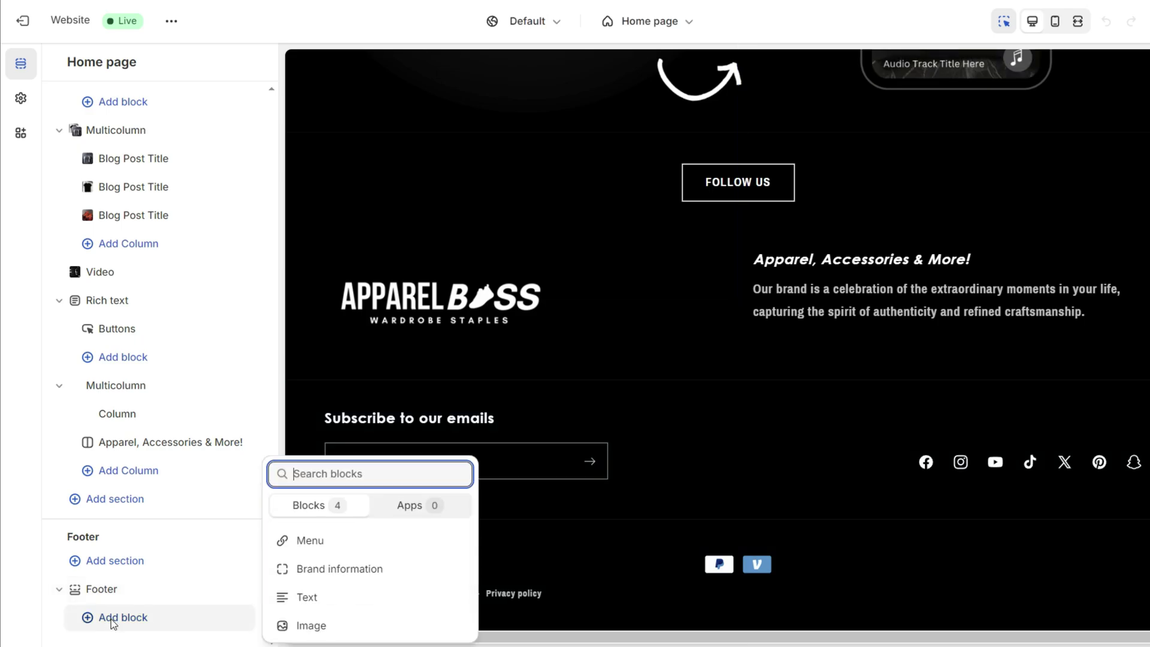
click(317, 546)
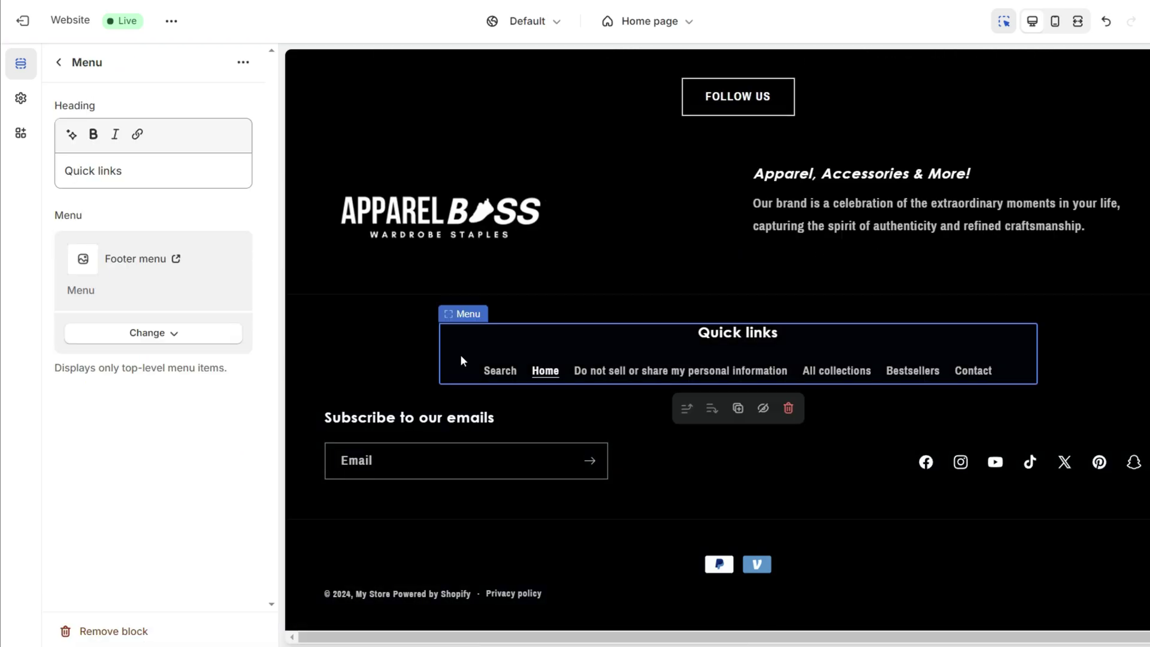
drag(137, 174, 59, 173)
key(BackSpace)
key(Escape)
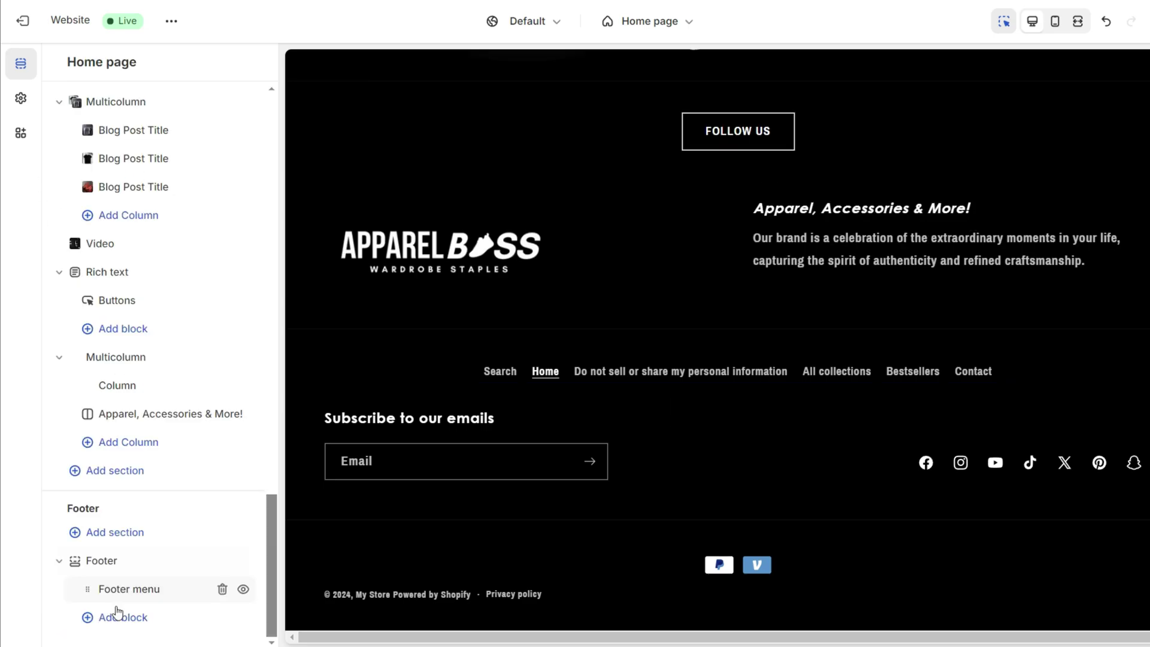
Step: Add a footer Image block showing the APPAREL BOSS logo with image width 295
click(109, 625)
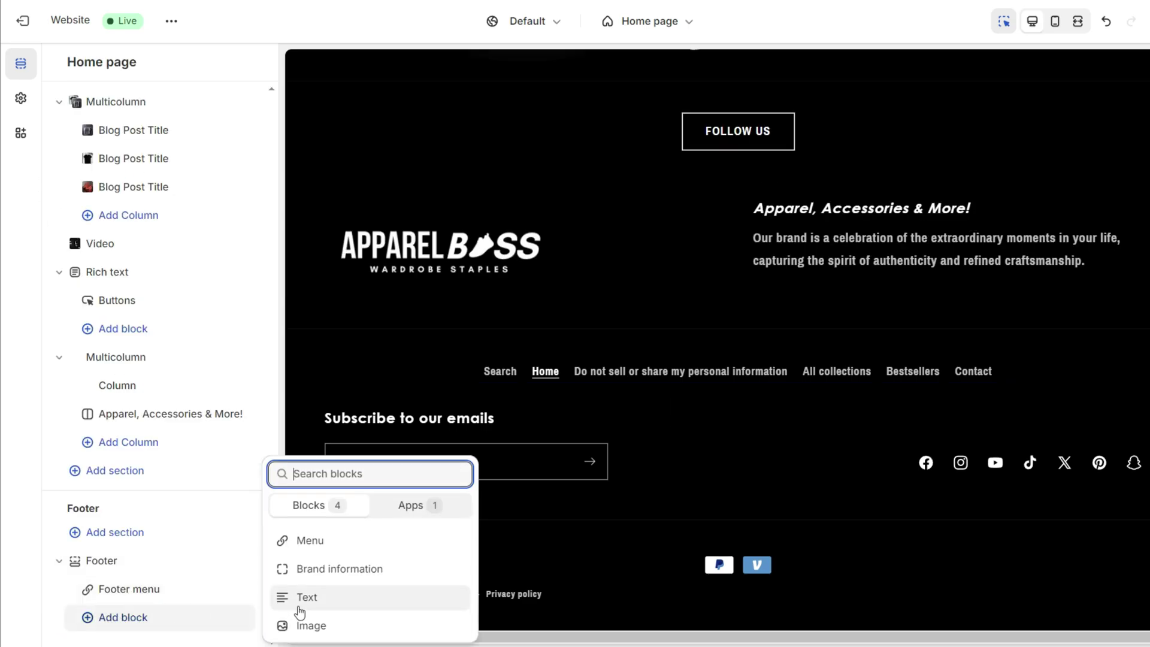
click(311, 625)
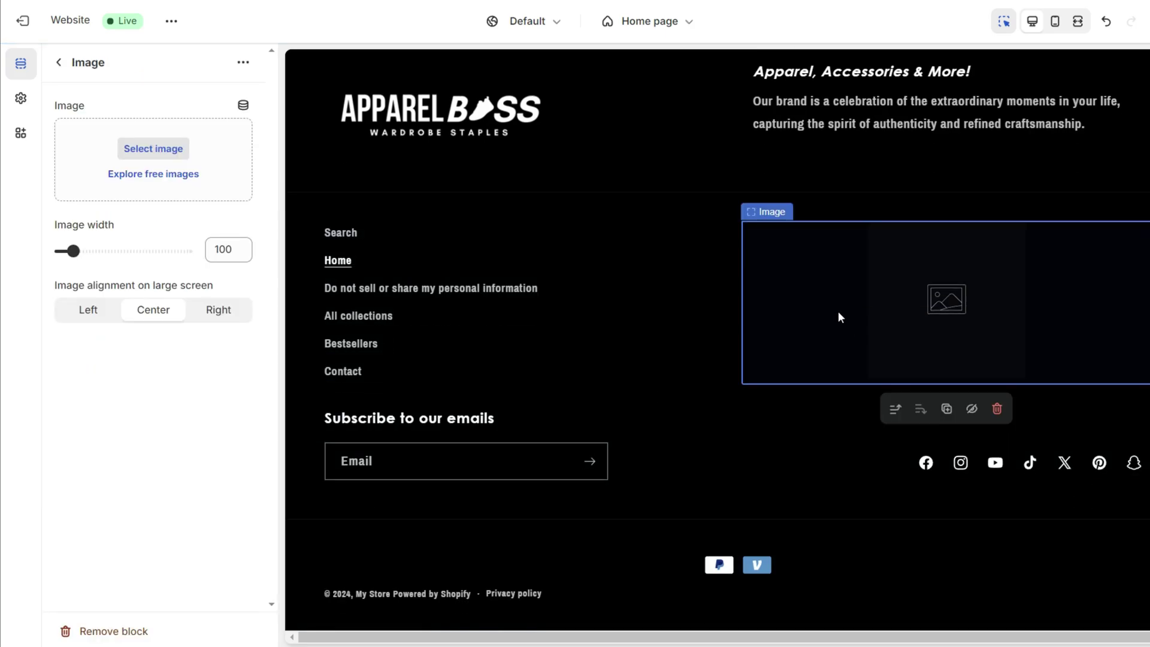
click(129, 142)
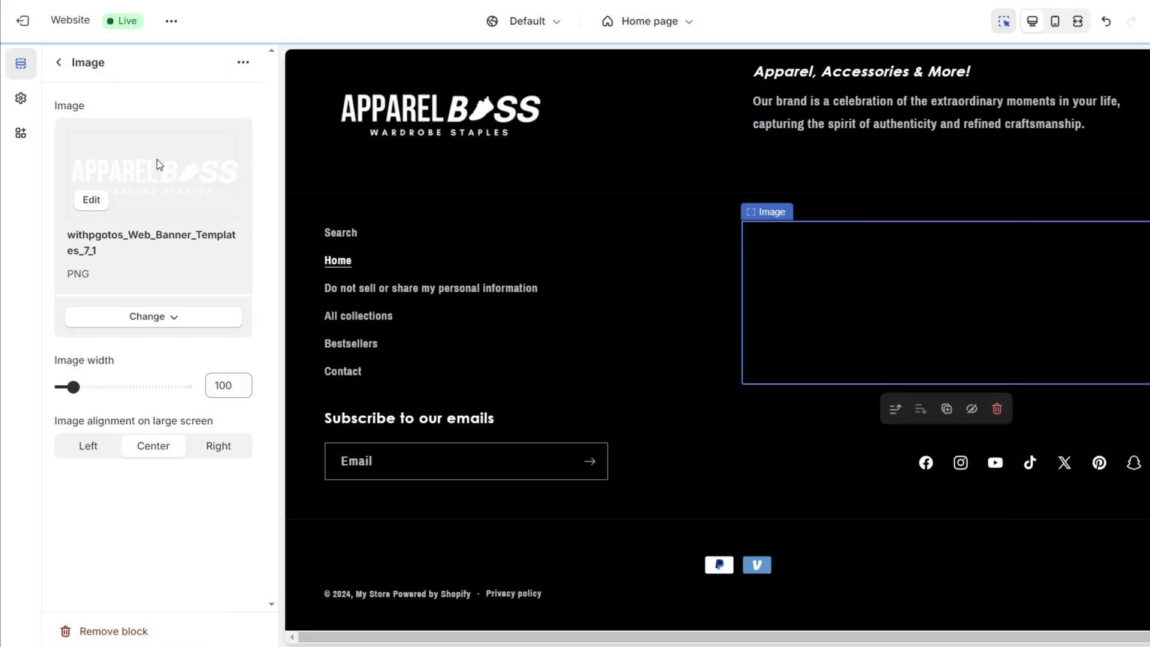
click(59, 65)
click(1070, 287)
mouse_move(118, 386)
mouse_down()
mouse_move(147, 386)
mouse_move(123, 386)
mouse_up()
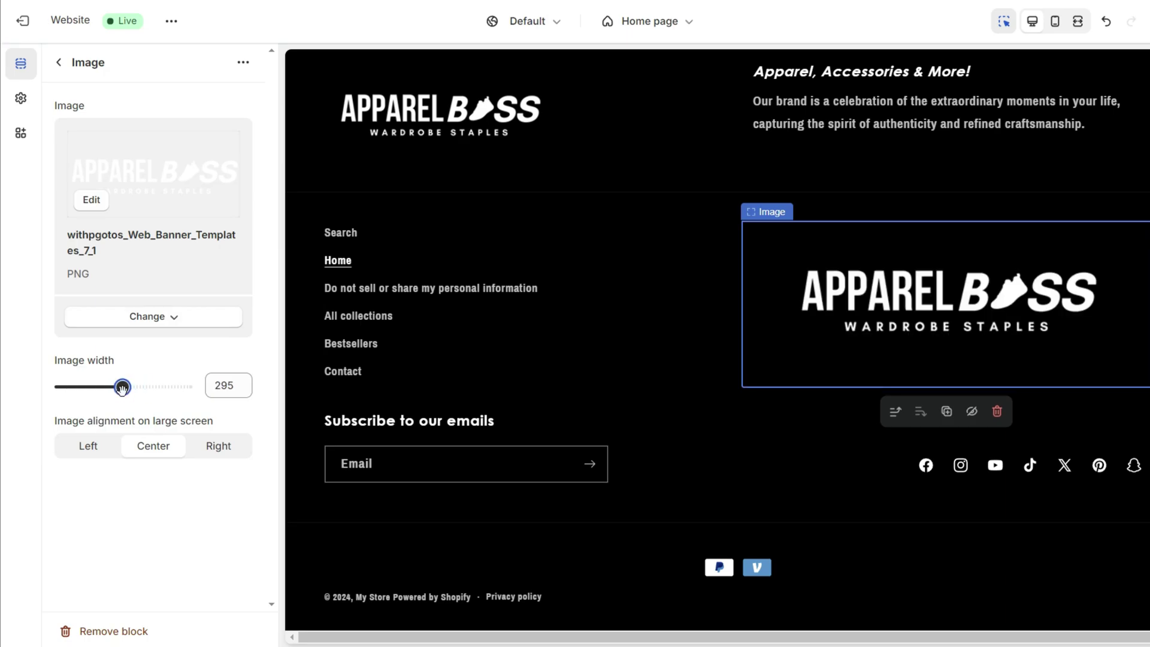
click(1078, 21)
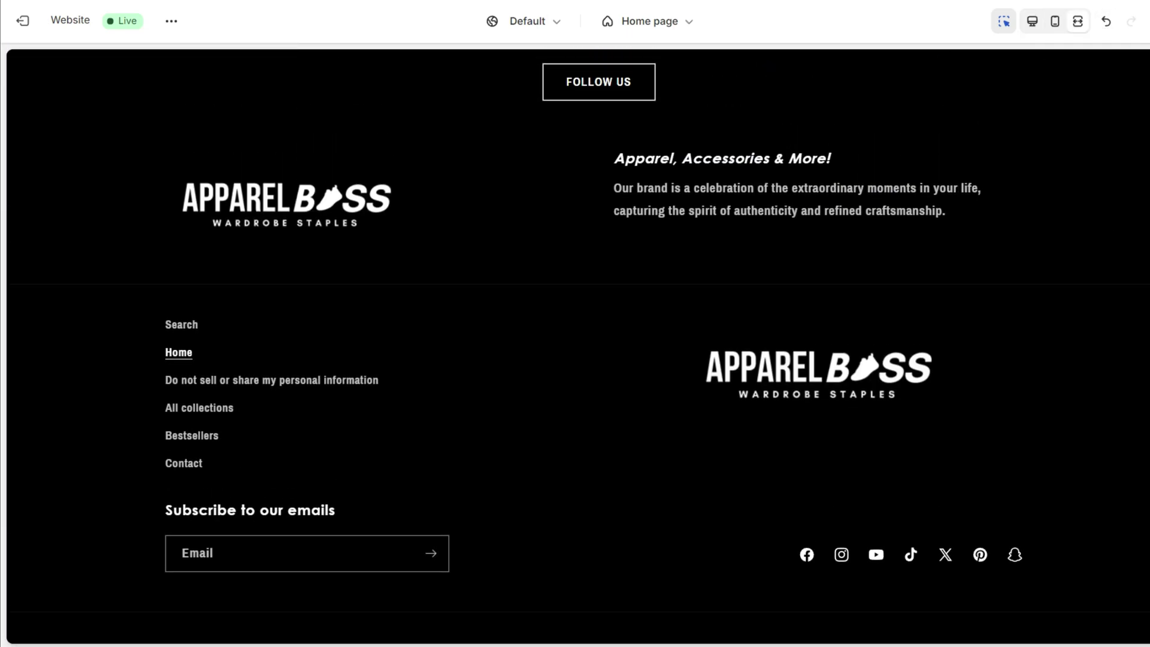